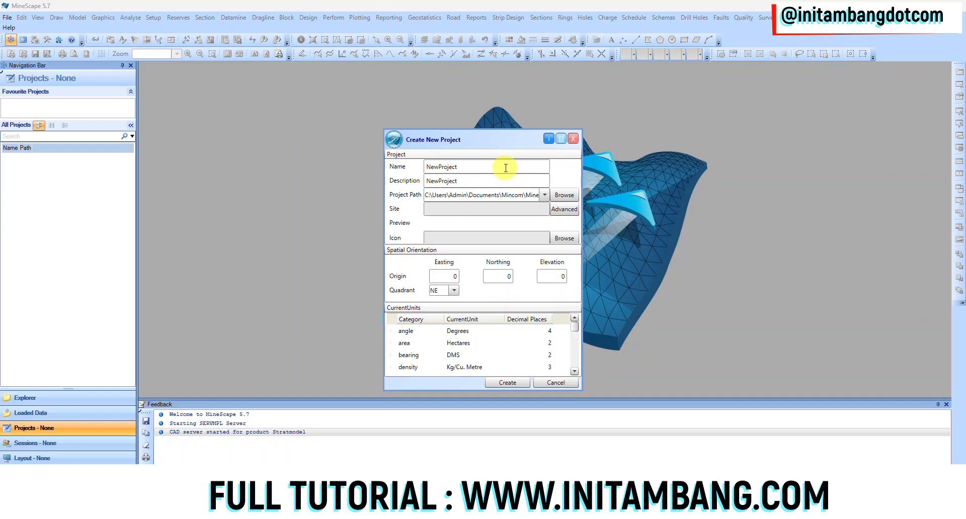
Step: Enter "Minescape Coal" as both the name and the description of the new project
{"action": "double_click", "coordinate": [505, 168]}
{"action": "type", "text": "Minescape Coal"}
{"action": "key", "text": "ctrl+a"}
{"action": "key", "text": "ctrl+c"}
{"action": "double_click", "coordinate": [496, 181]}
{"action": "key", "text": "ctrl+v"}
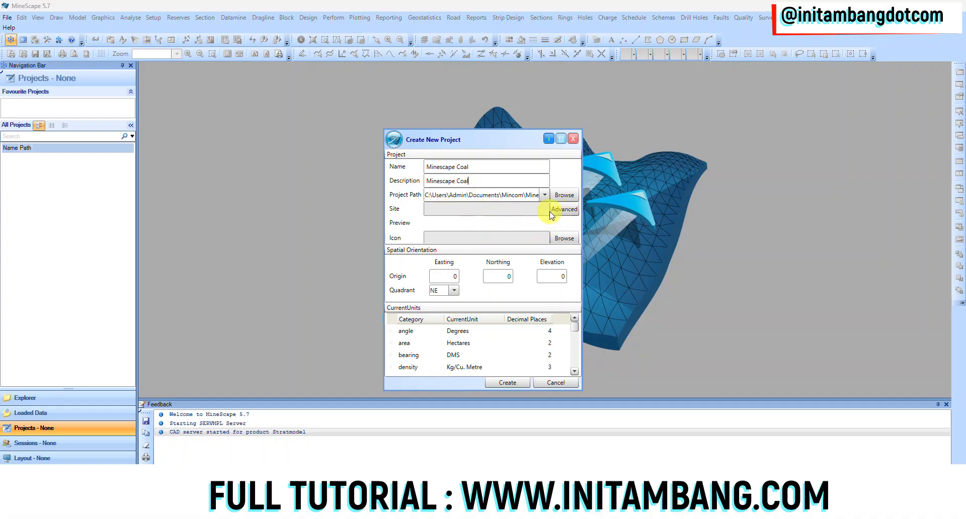
Step: Browse for a project icon without choosing a file, and set the spatial orientation quadrant to NE
{"action": "left_click", "coordinate": [573, 238]}
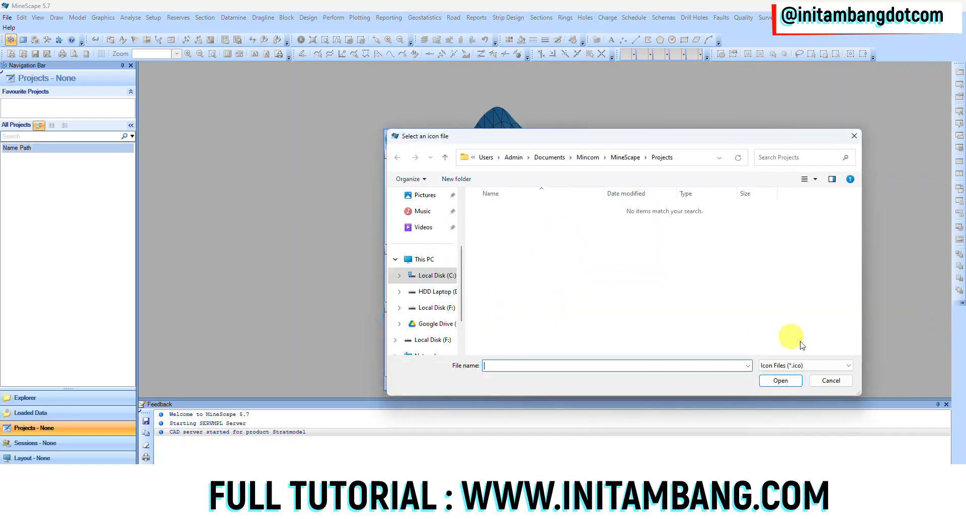
{"action": "left_click", "coordinate": [818, 383]}
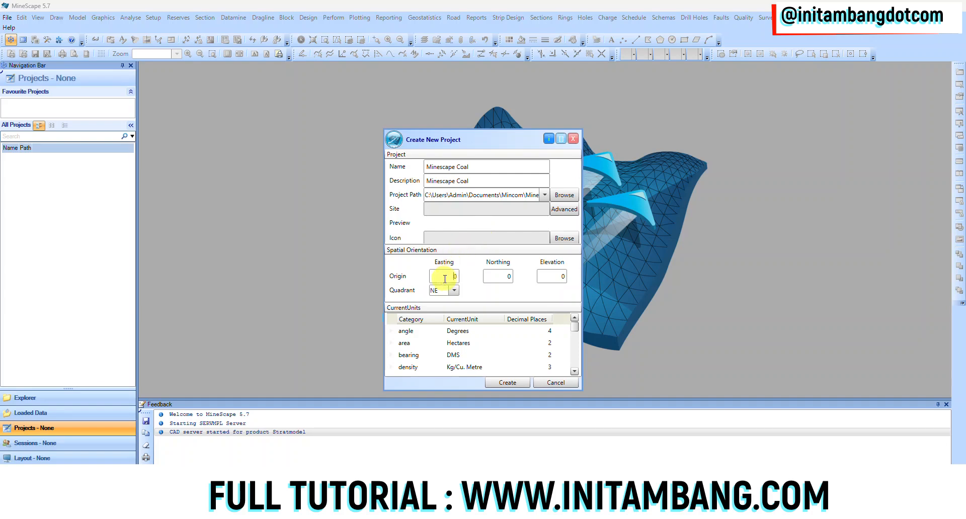
{"action": "left_click", "coordinate": [553, 278]}
{"action": "left_click", "coordinate": [454, 291]}
{"action": "left_click", "coordinate": [446, 304]}
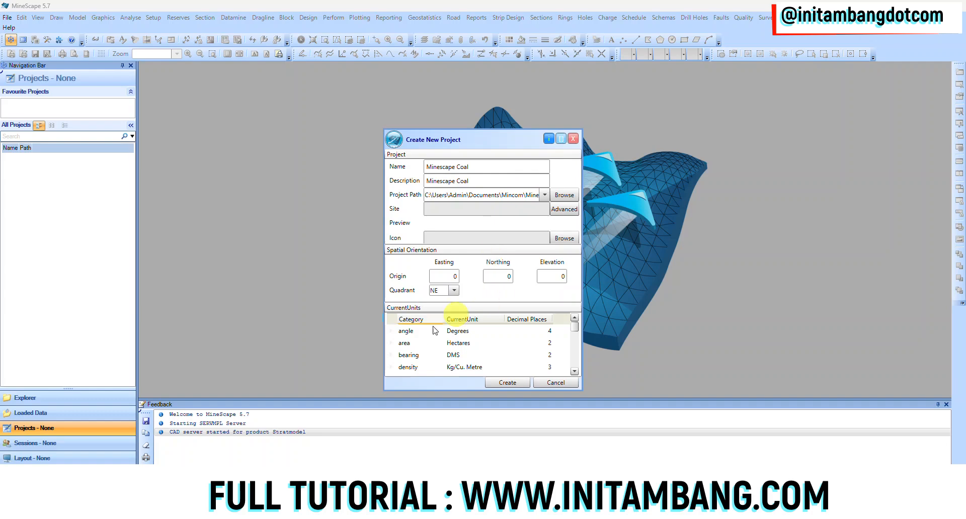
Step: Set the project's area unit to Sq. Metres and its density unit to Tonnes/Cu. Metre
{"action": "left_click", "coordinate": [435, 343]}
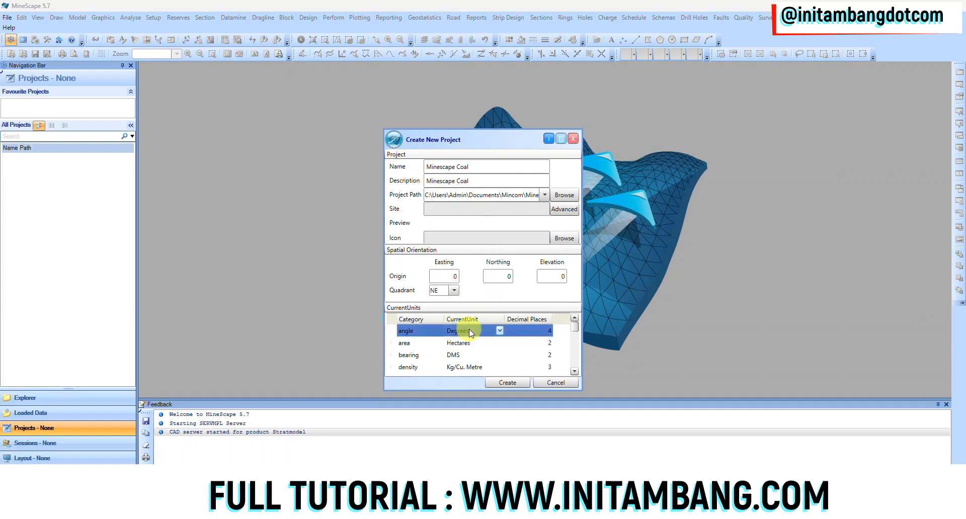
{"action": "scroll", "coordinate": [469, 347], "scroll_direction": "down", "scroll_amount": 5}
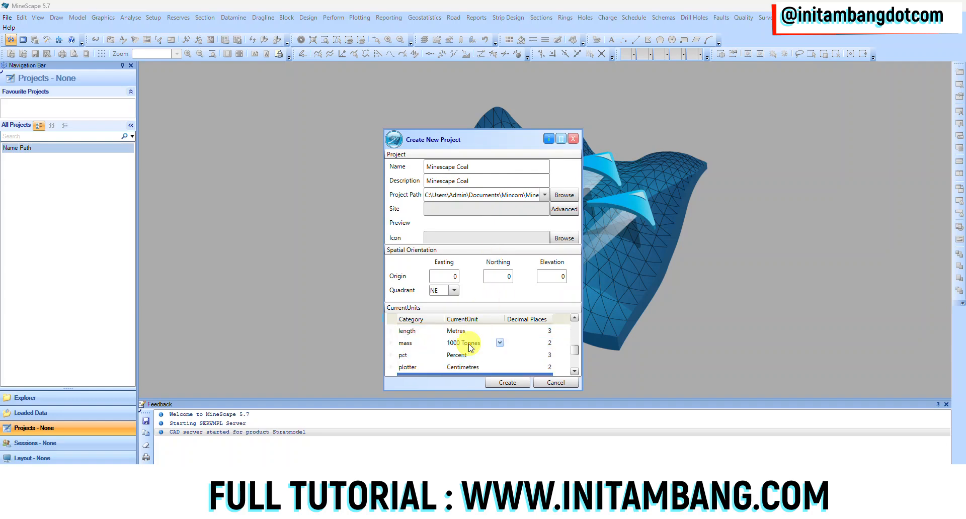
{"action": "scroll", "coordinate": [469, 359], "scroll_direction": "up", "scroll_amount": 5}
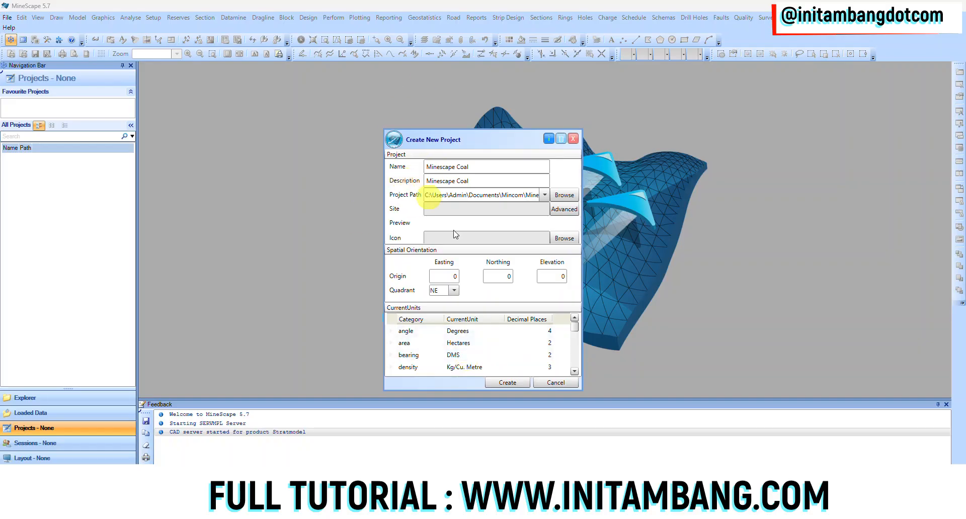
{"action": "left_click", "coordinate": [517, 333]}
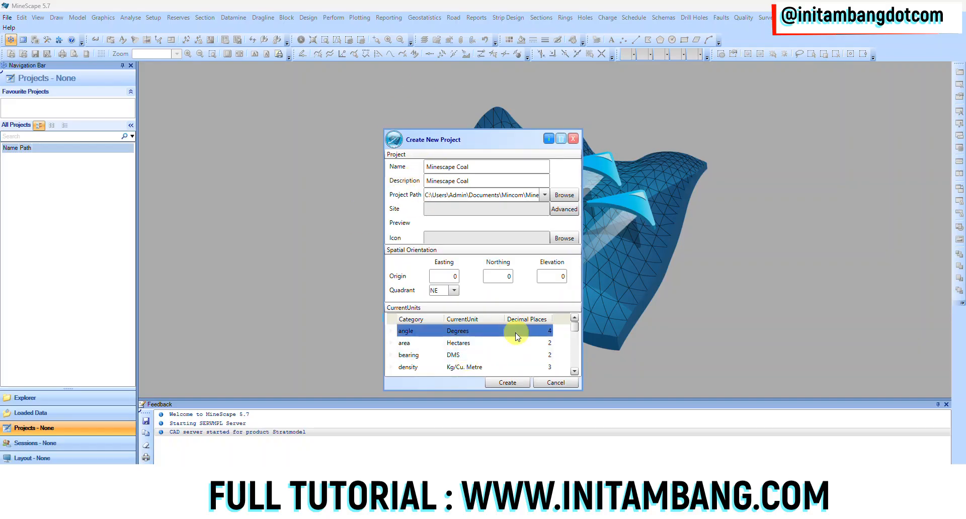
{"action": "left_click", "coordinate": [487, 345]}
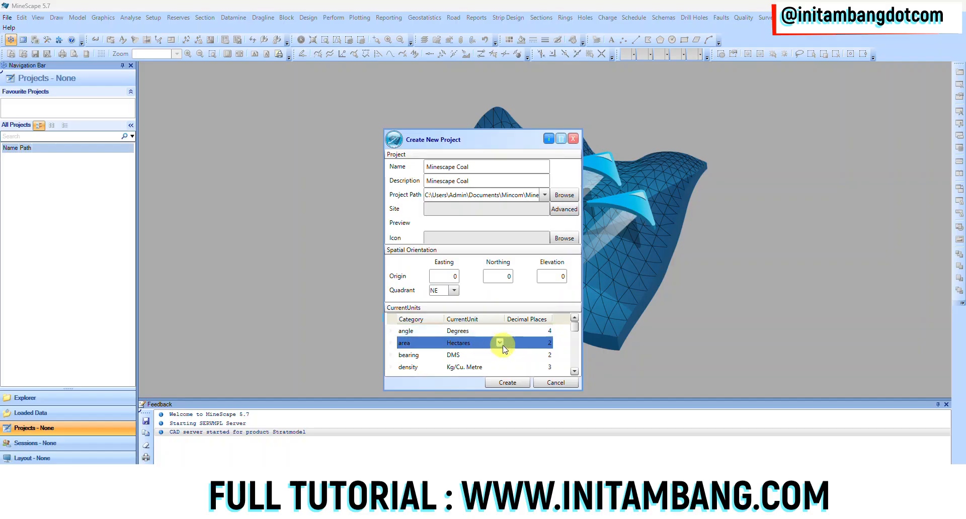
{"action": "left_click", "coordinate": [500, 344]}
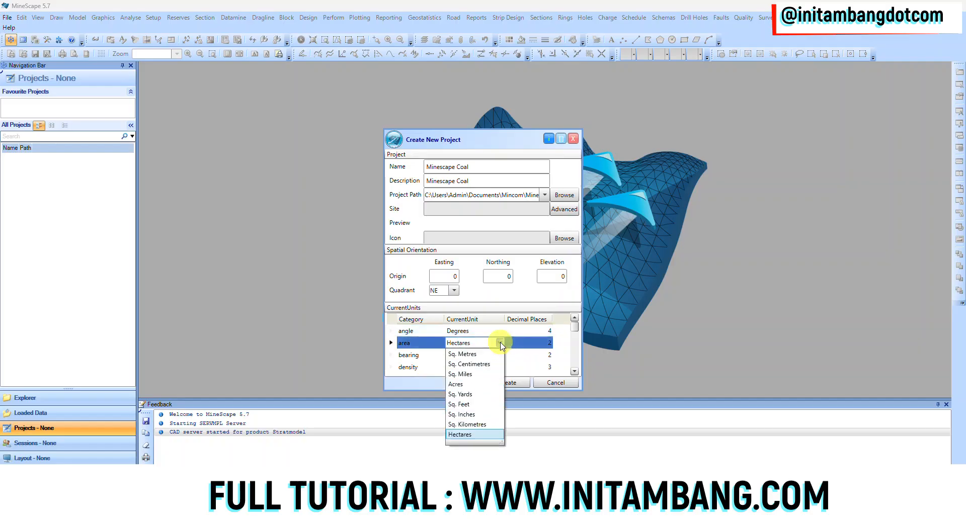
{"action": "left_click", "coordinate": [487, 354]}
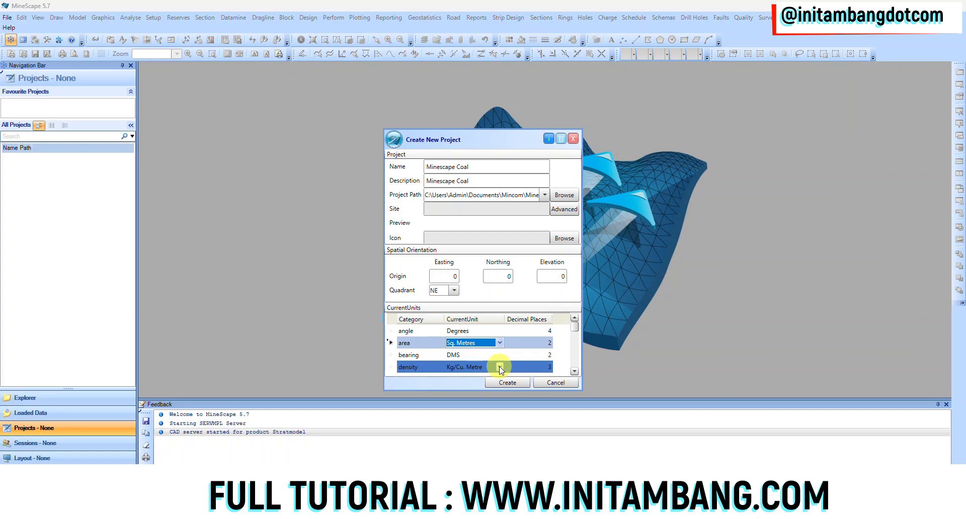
{"action": "left_click", "coordinate": [500, 367]}
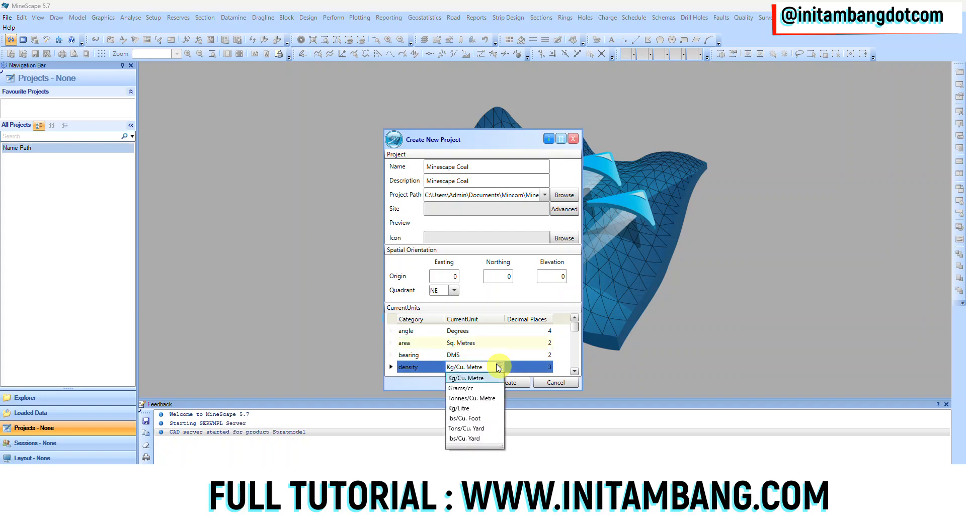
{"action": "left_click", "coordinate": [479, 398]}
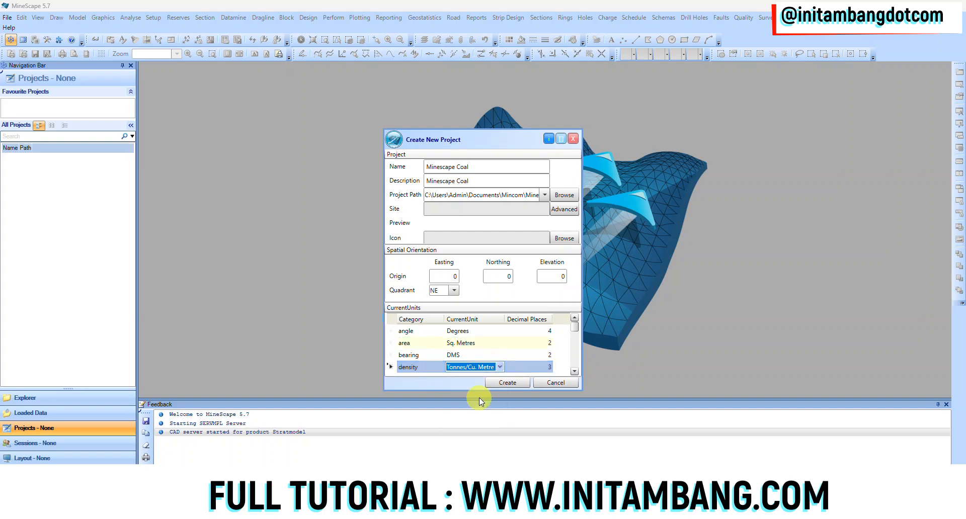
Step: Set the project's energy unit to kcal
{"action": "left_click", "coordinate": [574, 371]}
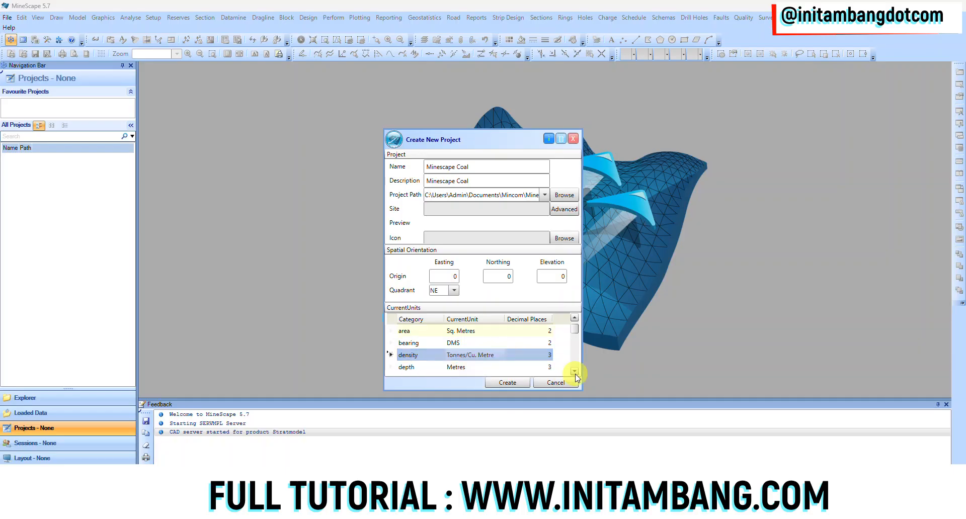
{"action": "left_click", "coordinate": [575, 373]}
{"action": "left_click", "coordinate": [574, 372]}
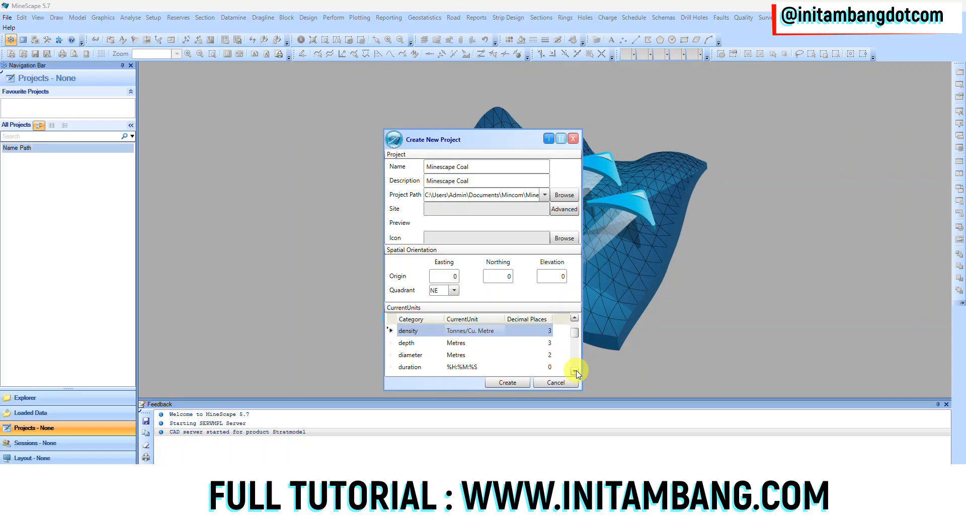
{"action": "left_click", "coordinate": [575, 372]}
{"action": "left_click", "coordinate": [574, 372]}
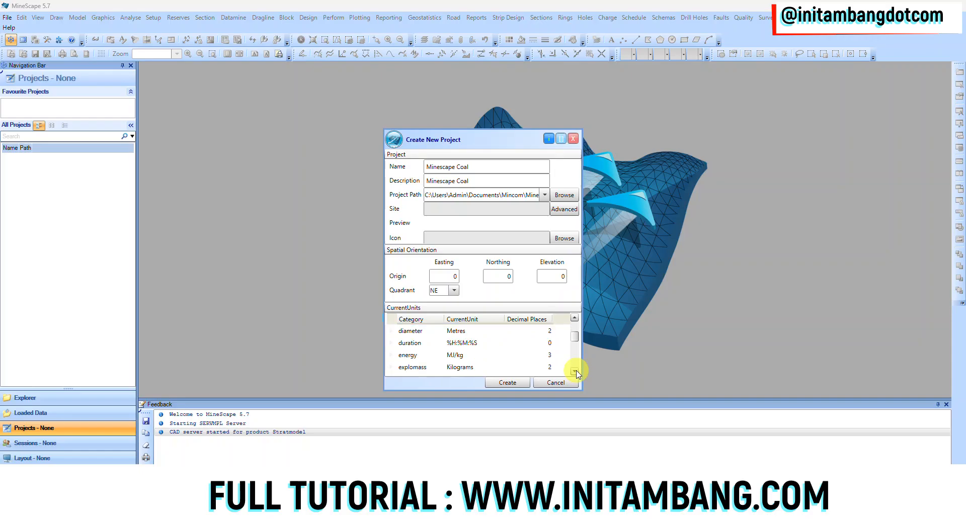
{"action": "left_click", "coordinate": [500, 355]}
{"action": "left_click", "coordinate": [500, 355]}
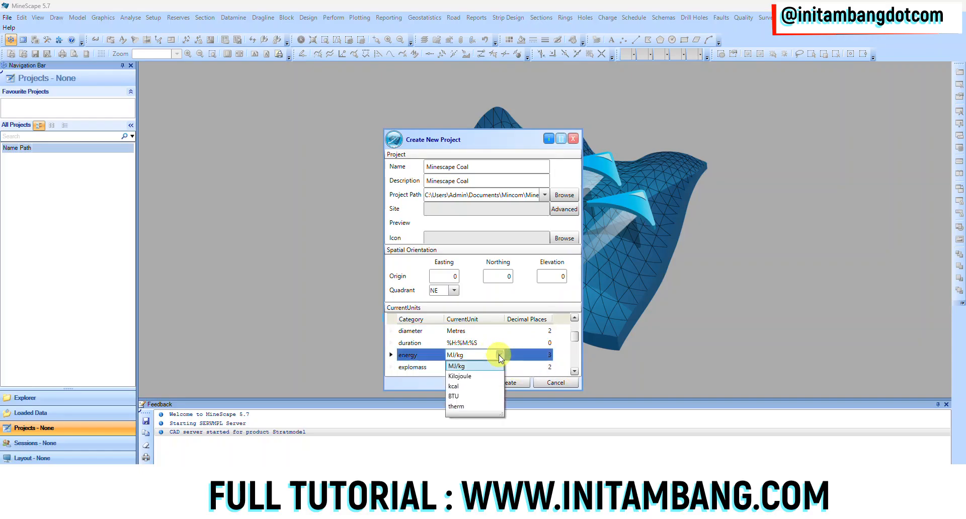
{"action": "left_click", "coordinate": [475, 386]}
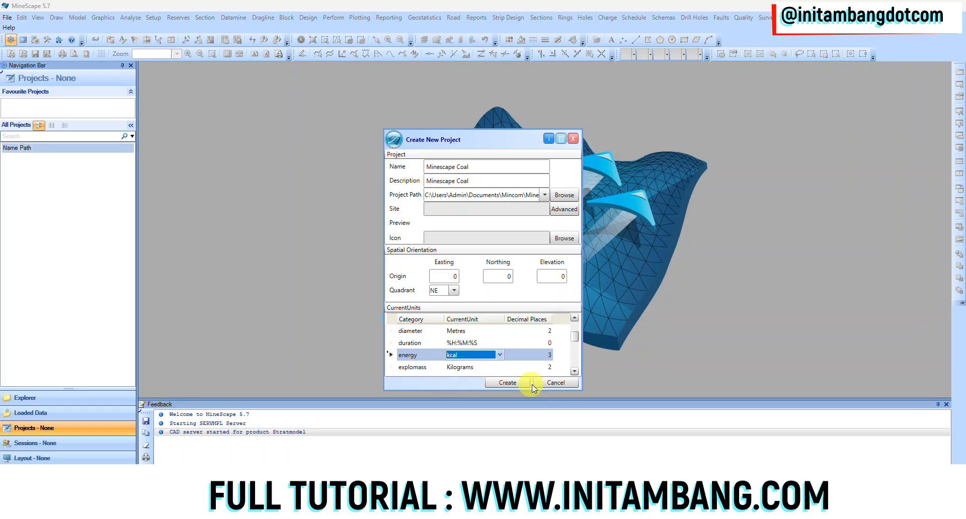
Step: Look through the geophysics unit options and set the project's grade unit to Percent
{"action": "left_click", "coordinate": [574, 372]}
{"action": "left_click", "coordinate": [574, 372]}
{"action": "left_click", "coordinate": [574, 372]}
{"action": "left_click", "coordinate": [574, 372]}
{"action": "left_click", "coordinate": [475, 343]}
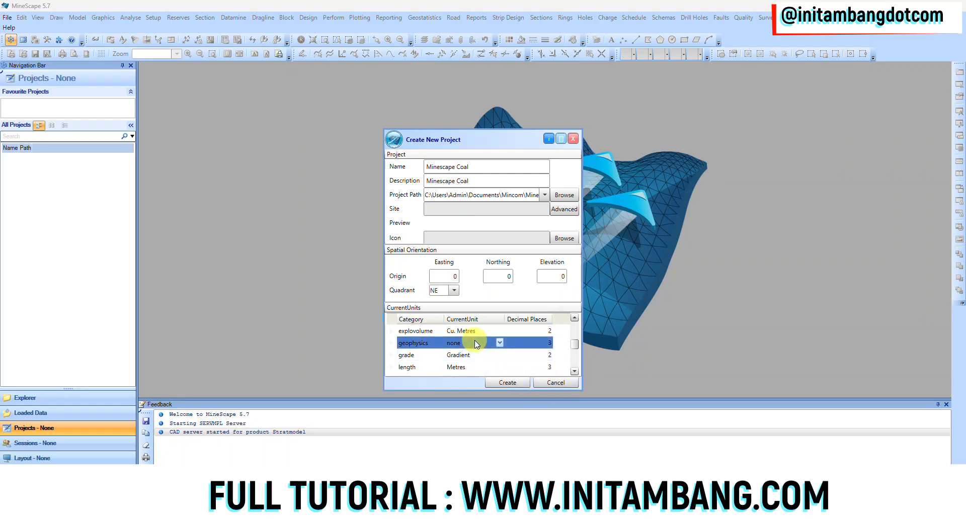
{"action": "left_click", "coordinate": [500, 343]}
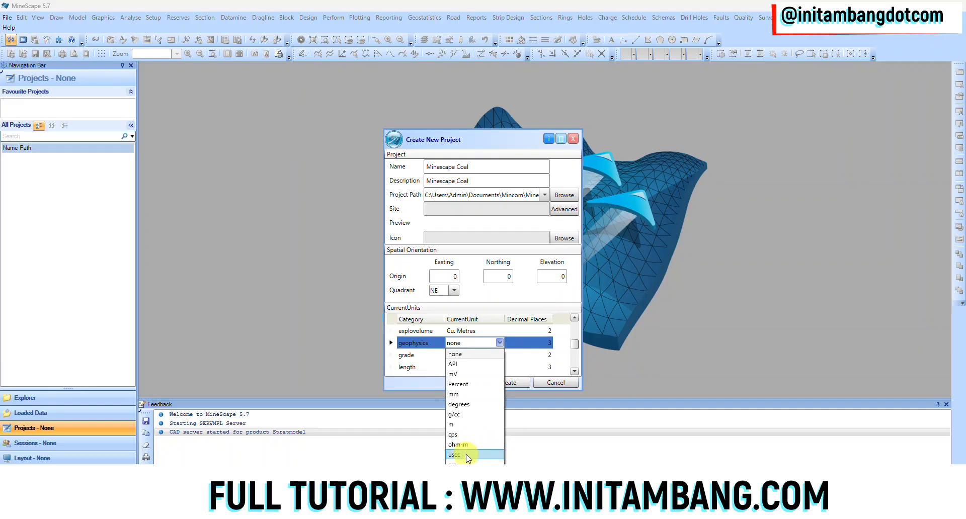
{"action": "left_click", "coordinate": [501, 310]}
{"action": "left_click", "coordinate": [479, 357]}
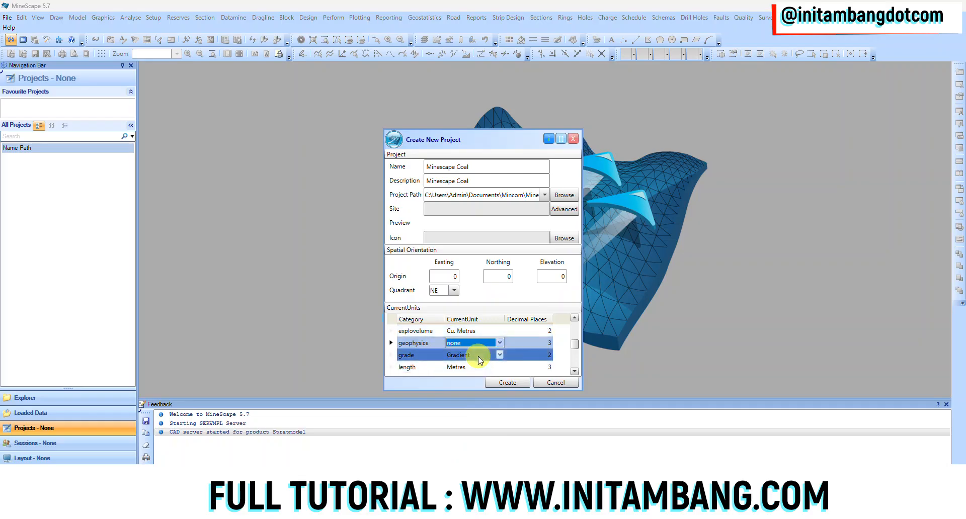
{"action": "left_click", "coordinate": [500, 354]}
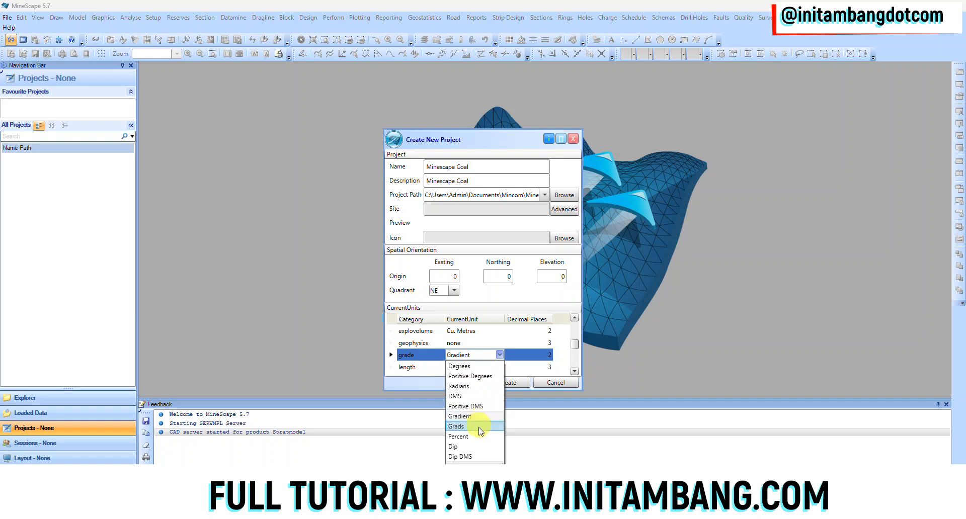
{"action": "left_click", "coordinate": [480, 437]}
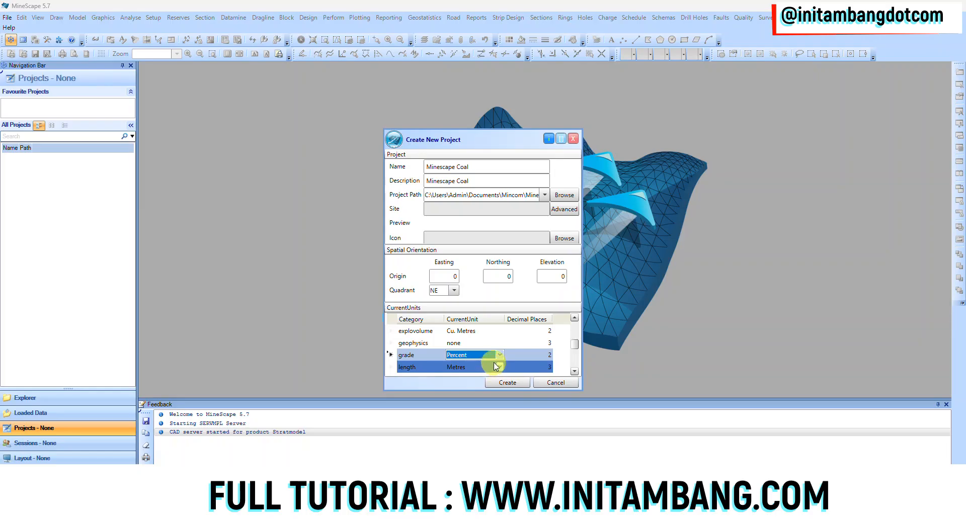
Step: Set the project's mass unit to Tonnes
{"action": "left_click", "coordinate": [574, 371]}
{"action": "left_click", "coordinate": [574, 372]}
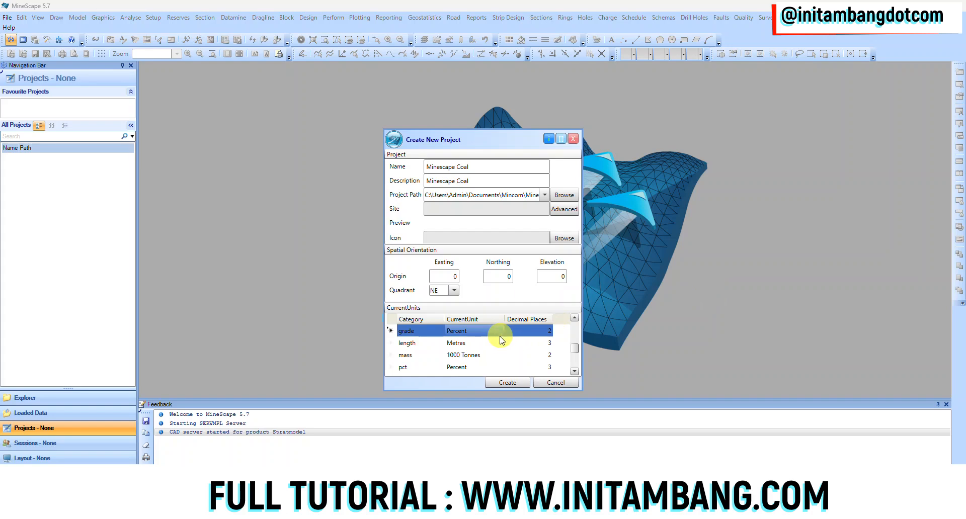
{"action": "left_click", "coordinate": [436, 354]}
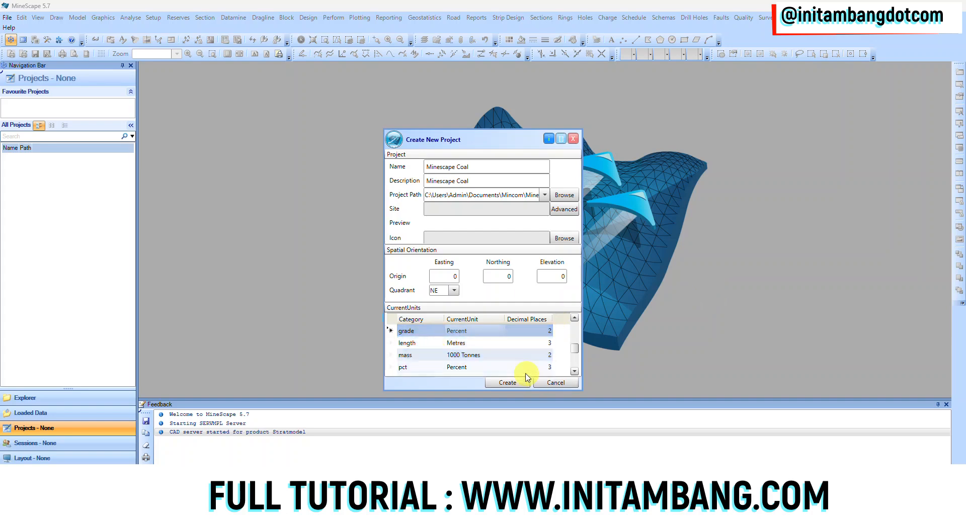
{"action": "left_click", "coordinate": [493, 354]}
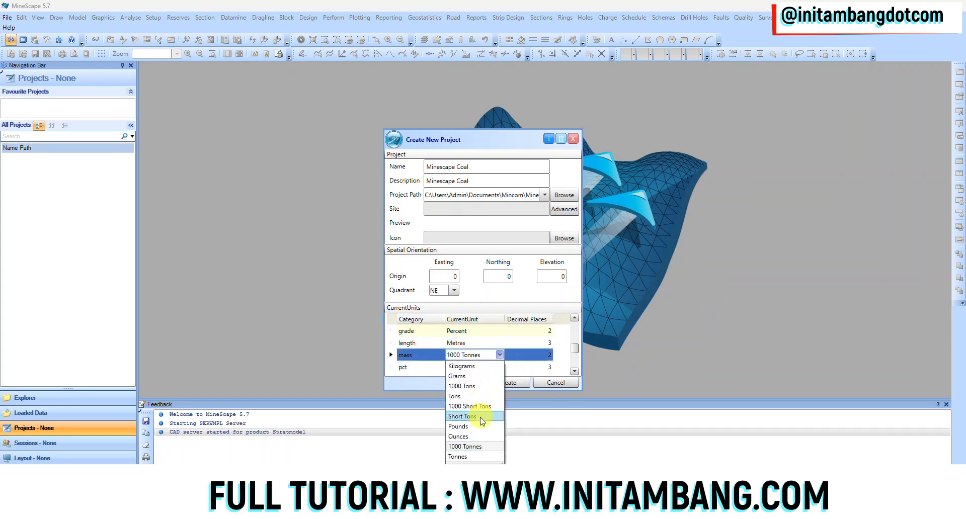
{"action": "left_click", "coordinate": [476, 457]}
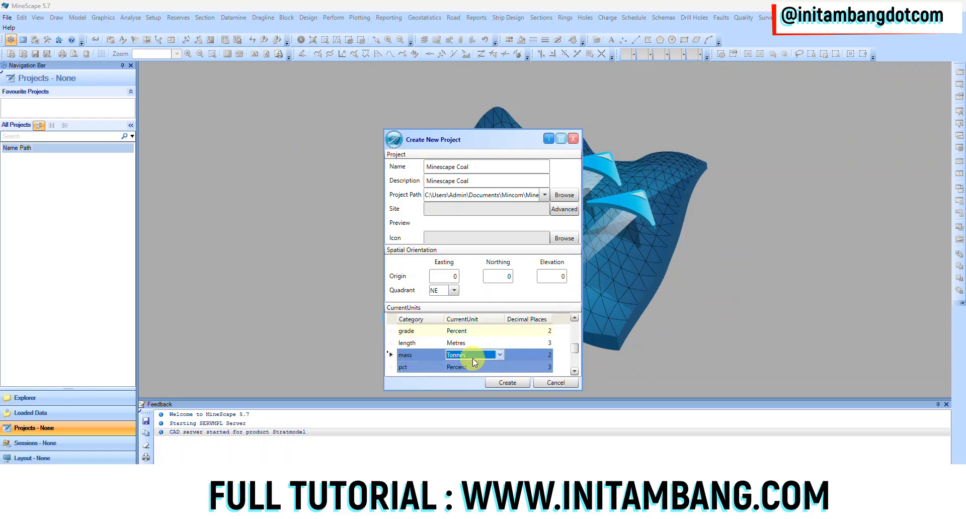
Step: Set the project's volume unit to Cu. Metres and create the project
{"action": "scroll", "coordinate": [475, 358], "scroll_direction": "down", "scroll_amount": 3}
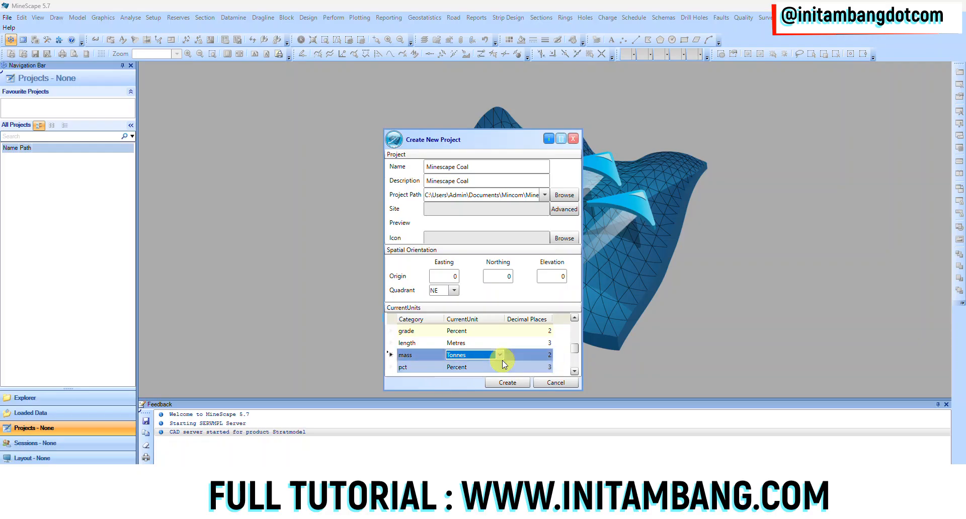
{"action": "scroll", "coordinate": [502, 360], "scroll_direction": "down", "scroll_amount": 1}
{"action": "left_click", "coordinate": [487, 369]}
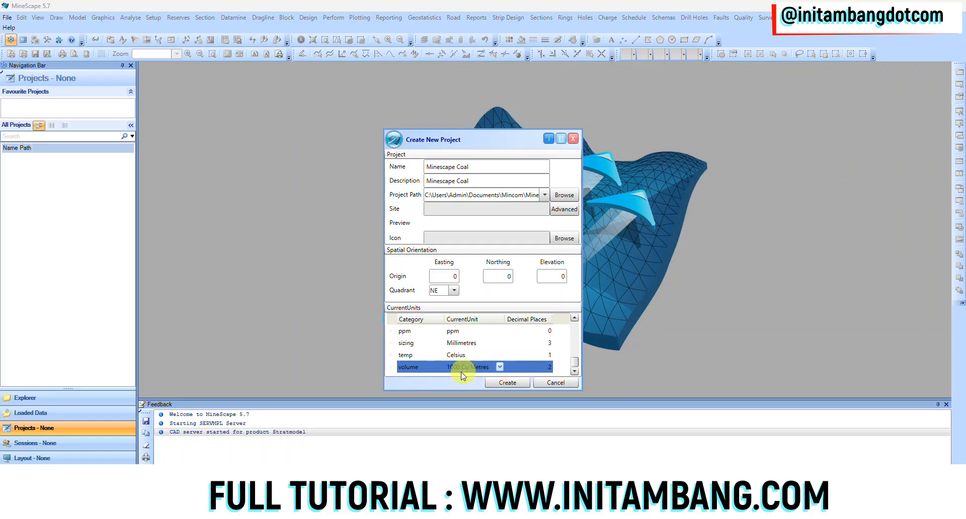
{"action": "left_click", "coordinate": [526, 362]}
{"action": "left_click", "coordinate": [465, 368]}
{"action": "left_click", "coordinate": [464, 368]}
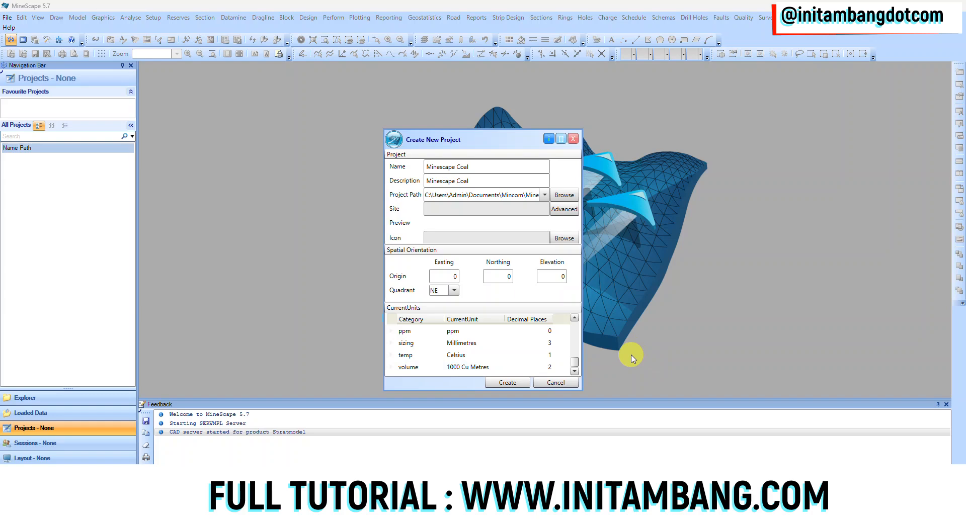
{"action": "left_click", "coordinate": [486, 358]}
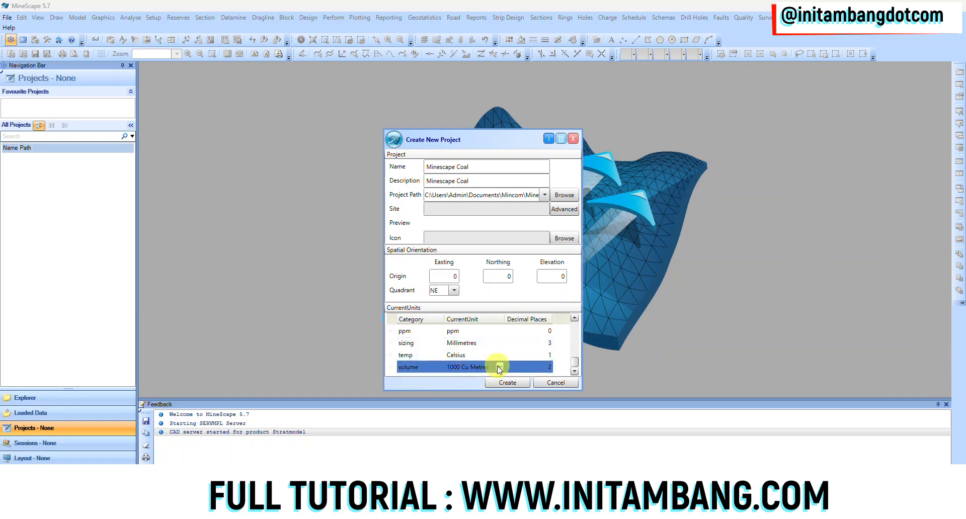
{"action": "left_click", "coordinate": [499, 367]}
{"action": "left_click", "coordinate": [500, 368]}
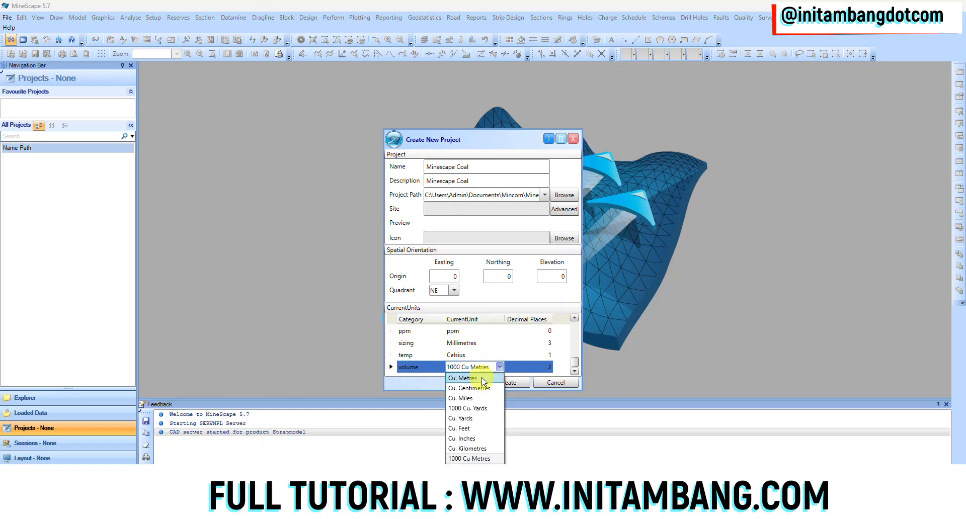
{"action": "left_click", "coordinate": [492, 375]}
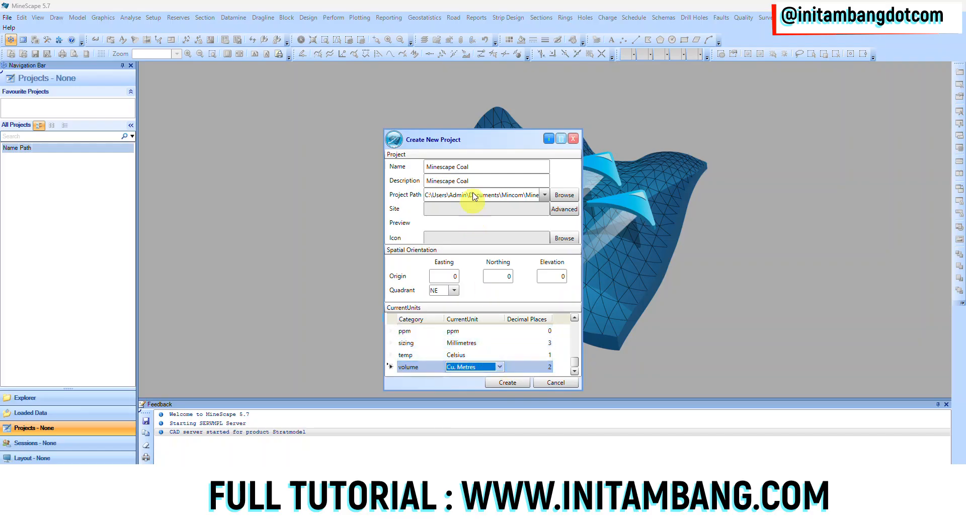
{"action": "left_click", "coordinate": [506, 383]}
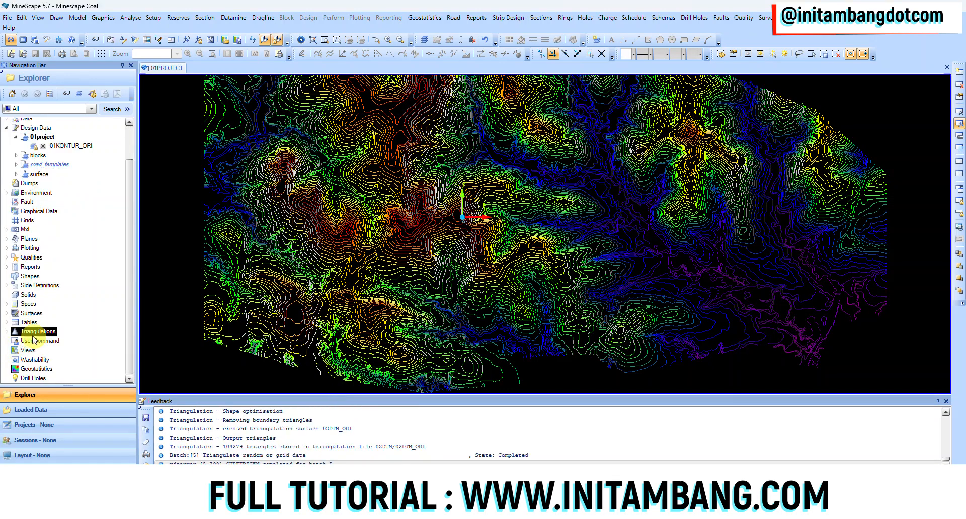
Step: Display the 02DTM_ORI triangle set from the 02dtm triangulation file
{"action": "left_click", "coordinate": [30, 324]}
{"action": "left_click", "coordinate": [42, 333]}
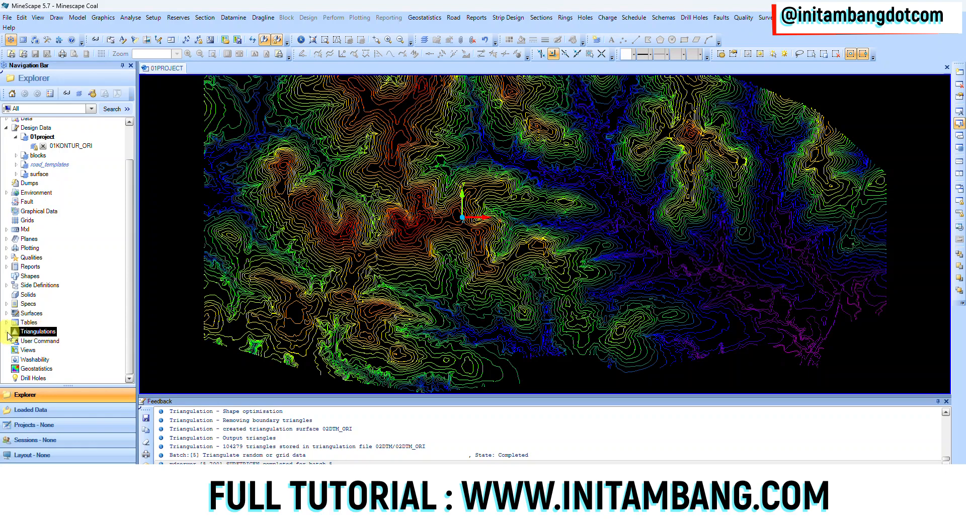
{"action": "left_click", "coordinate": [7, 332]}
{"action": "left_click", "coordinate": [31, 342]}
{"action": "left_click", "coordinate": [17, 342]}
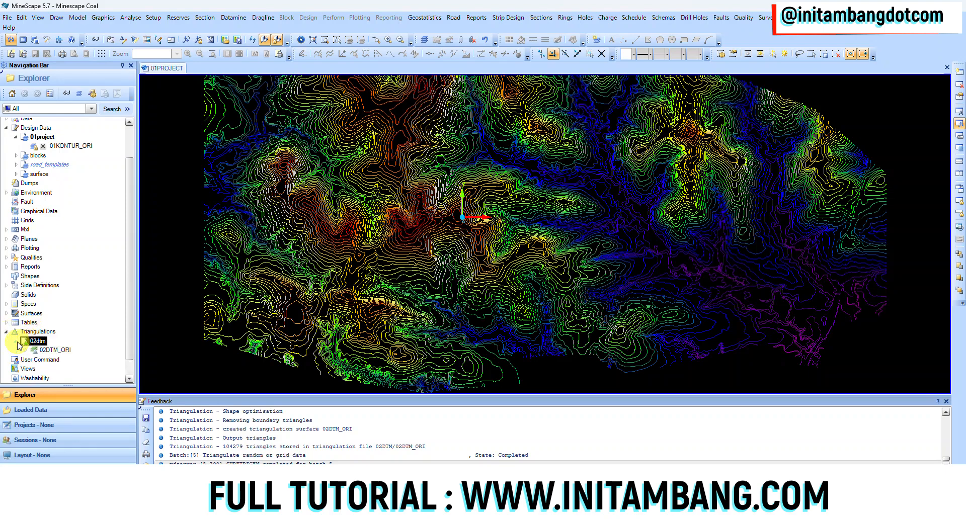
{"action": "left_click", "coordinate": [56, 349]}
{"action": "left_click", "coordinate": [27, 351]}
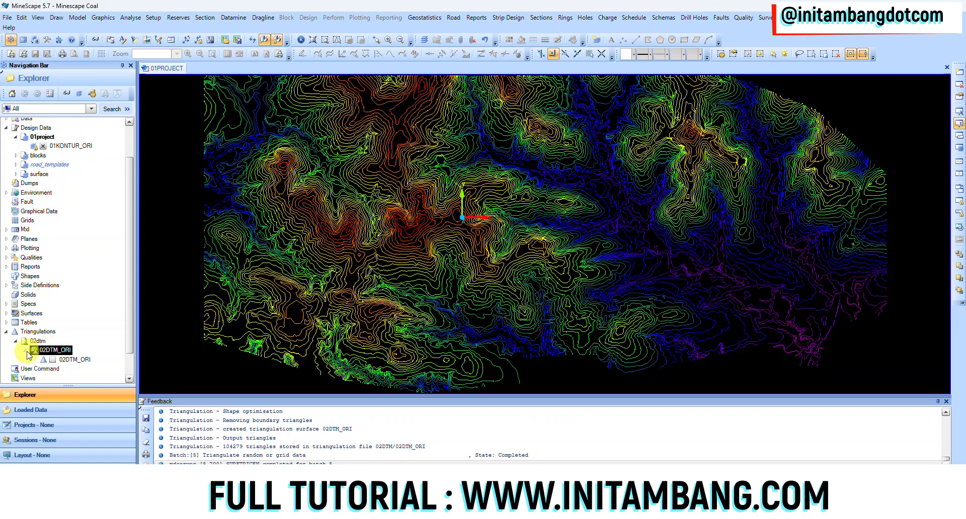
{"action": "left_click", "coordinate": [52, 360]}
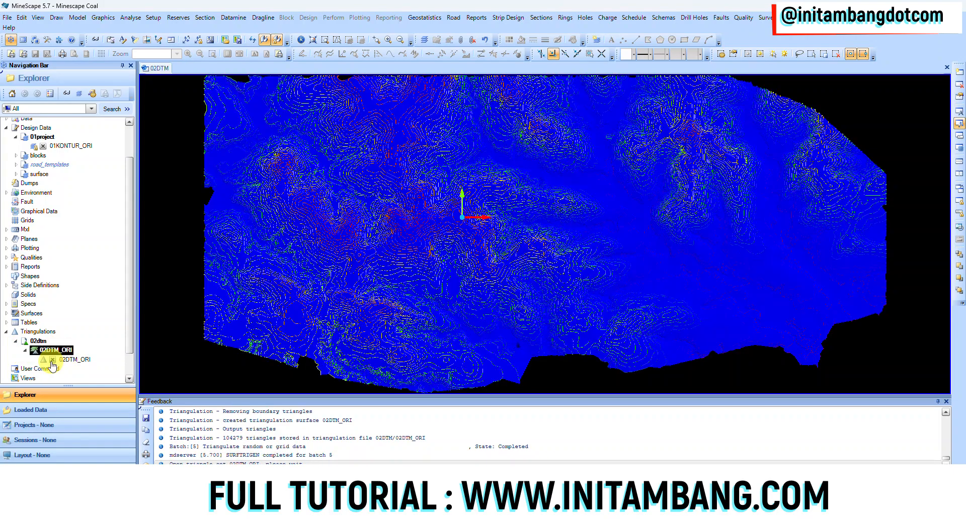
Step: Unload the 01KONTUR_ORI contour layer of 01project and inspect the triangulated surface in 3D
{"action": "scroll", "coordinate": [86, 233], "scroll_direction": "up", "scroll_amount": 2}
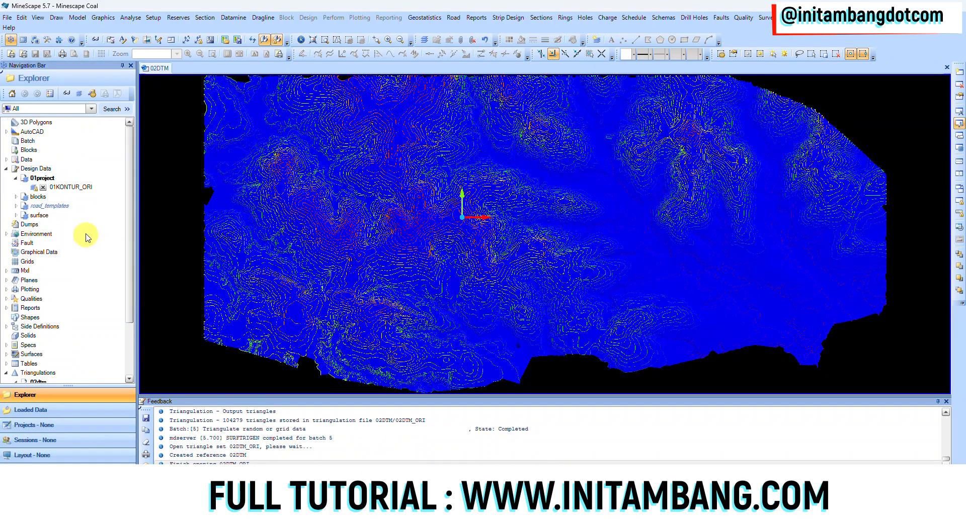
{"action": "left_click", "coordinate": [43, 187]}
{"action": "middle_click_drag", "start_coordinate": [479, 282], "coordinate": [482, 255]}
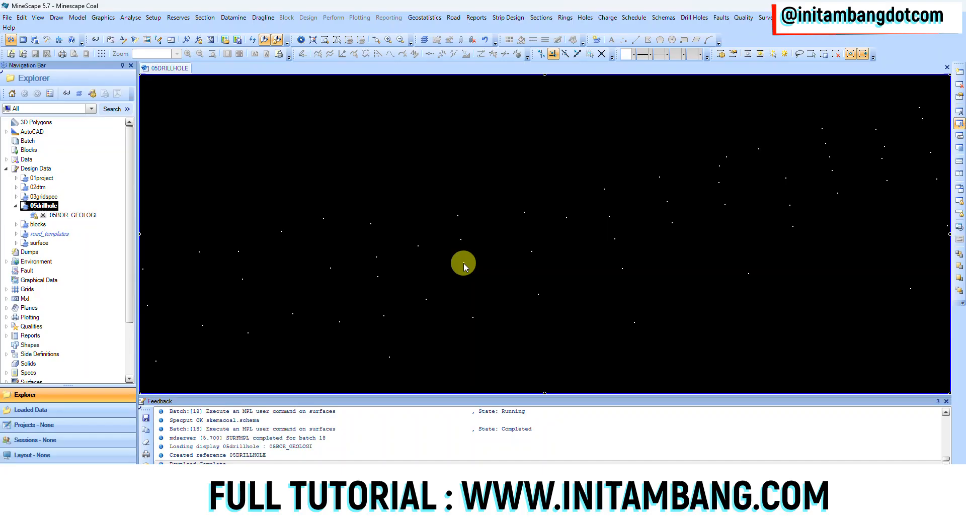
Step: Snap the rotation centre to a drillhole near the middle of 05BOR_GEOLOGI and tilt the drillholes into a 3D view
{"action": "mouse_move", "coordinate": [464, 263]}
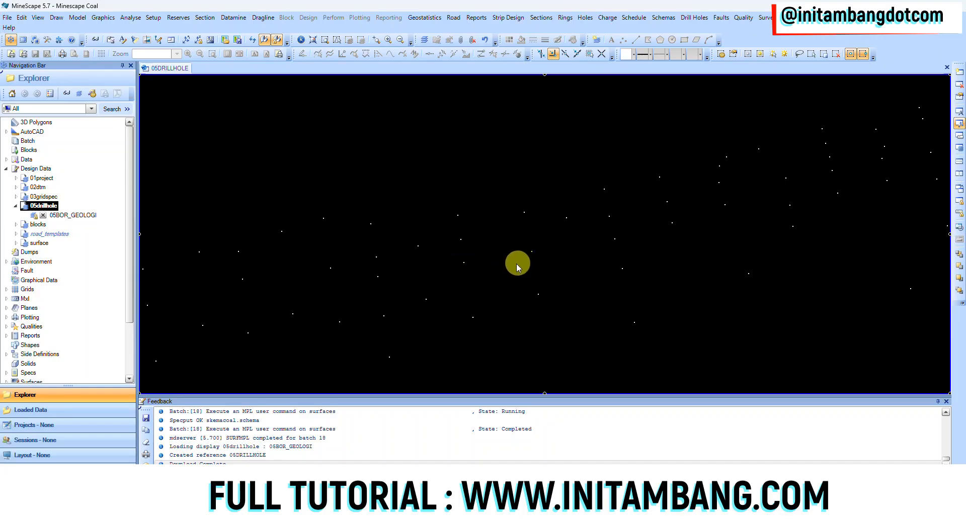
{"action": "middle_click", "coordinate": [531, 270]}
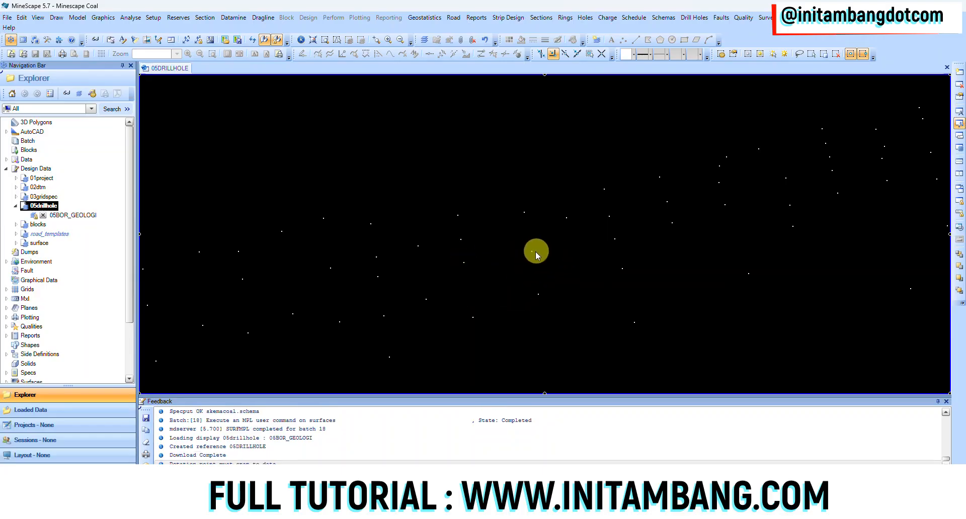
{"action": "middle_click", "coordinate": [531, 254]}
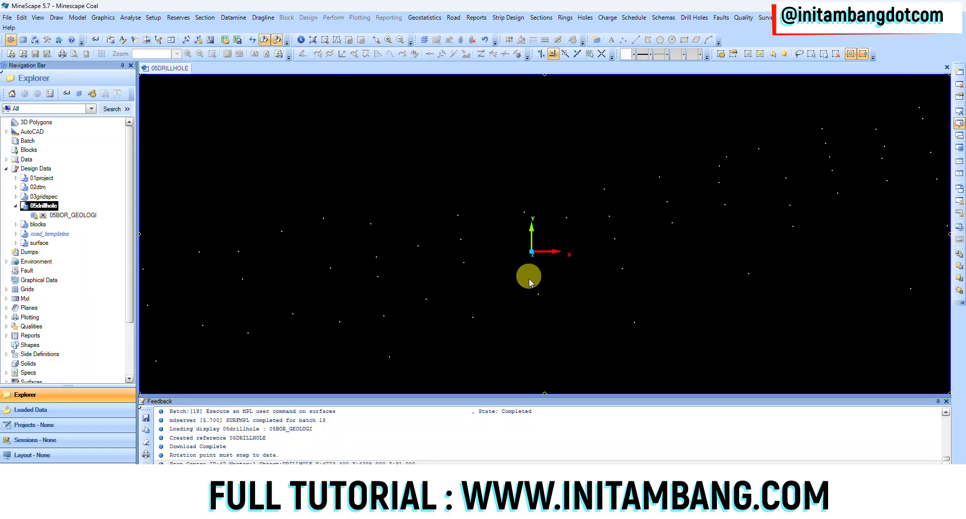
{"action": "middle_click_drag", "start_coordinate": [525, 287], "coordinate": [527, 254]}
{"action": "scroll", "coordinate": [325, 294], "scroll_direction": "up", "scroll_amount": 5}
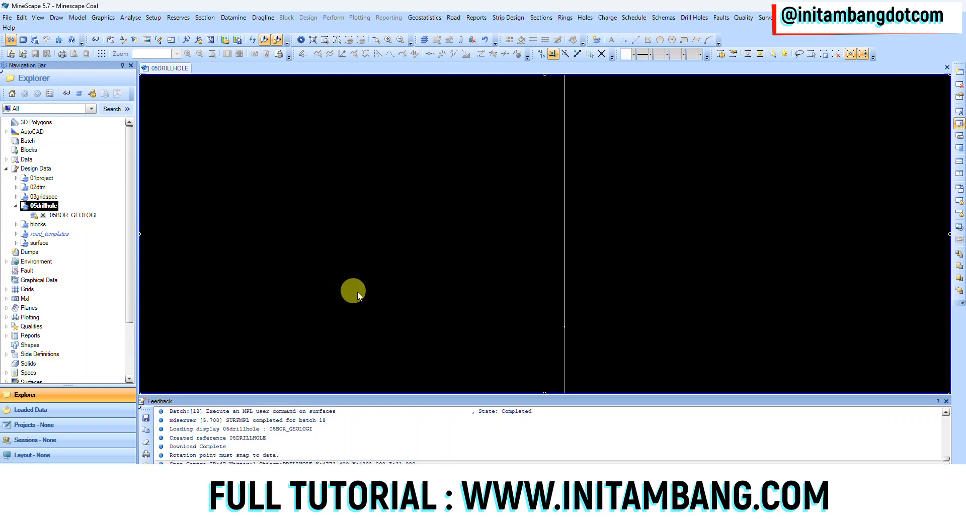
{"action": "scroll", "coordinate": [545, 332], "scroll_direction": "down", "scroll_amount": 5}
{"action": "scroll", "coordinate": [545, 332], "scroll_direction": "up", "scroll_amount": 2}
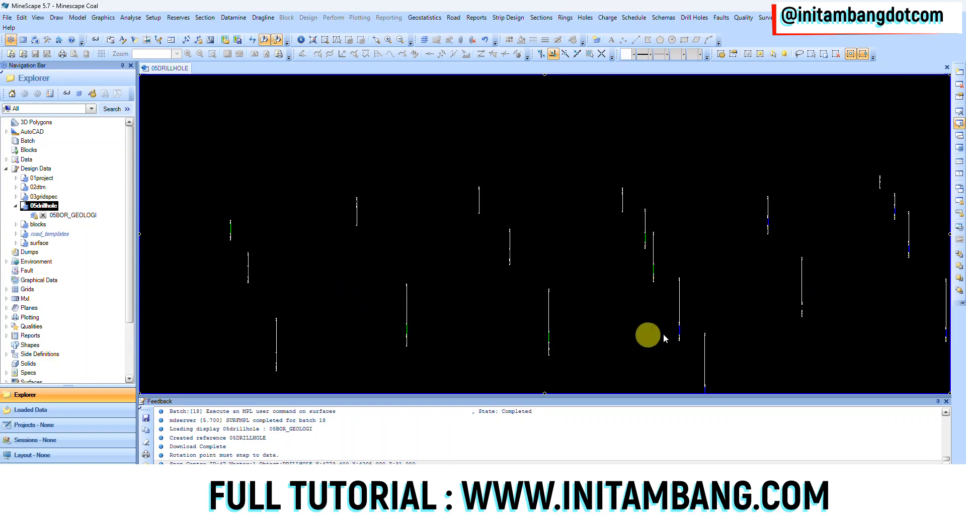
Step: Examine individual 05BOR_GEOLOGI drillholes up close for their coloured seam intervals and depths
{"action": "scroll", "coordinate": [689, 331], "scroll_direction": "up", "scroll_amount": 3}
{"action": "scroll", "coordinate": [690, 332], "scroll_direction": "up", "scroll_amount": 3}
{"action": "middle_click_drag", "start_coordinate": [612, 286], "coordinate": [604, 222]}
{"action": "scroll", "coordinate": [592, 339], "scroll_direction": "up", "scroll_amount": 4}
{"action": "scroll", "coordinate": [590, 335], "scroll_direction": "down", "scroll_amount": 2}
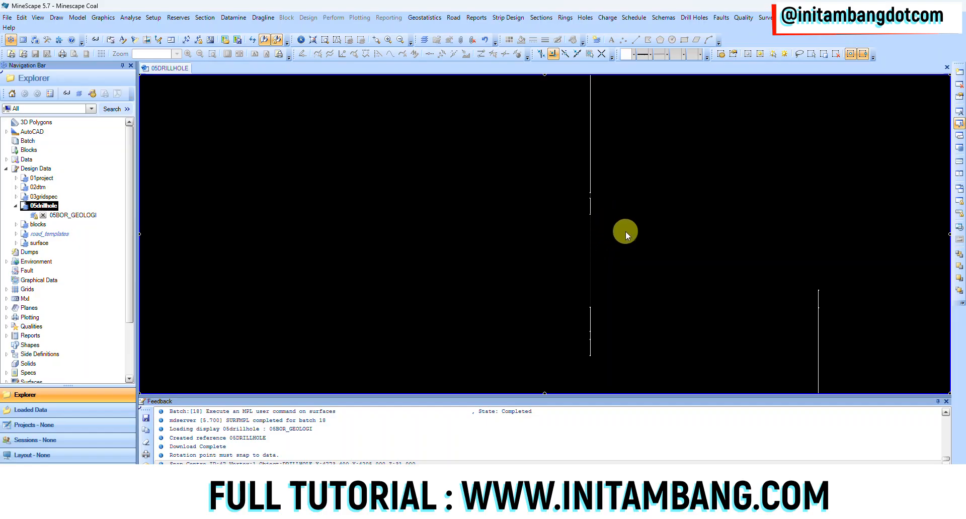
{"action": "scroll", "coordinate": [625, 252], "scroll_direction": "down", "scroll_amount": 2}
{"action": "scroll", "coordinate": [625, 252], "scroll_direction": "up", "scroll_amount": 1}
{"action": "scroll", "coordinate": [625, 252], "scroll_direction": "up", "scroll_amount": 2}
{"action": "scroll", "coordinate": [787, 237], "scroll_direction": "down", "scroll_amount": 2}
{"action": "scroll", "coordinate": [384, 265], "scroll_direction": "down", "scroll_amount": 2}
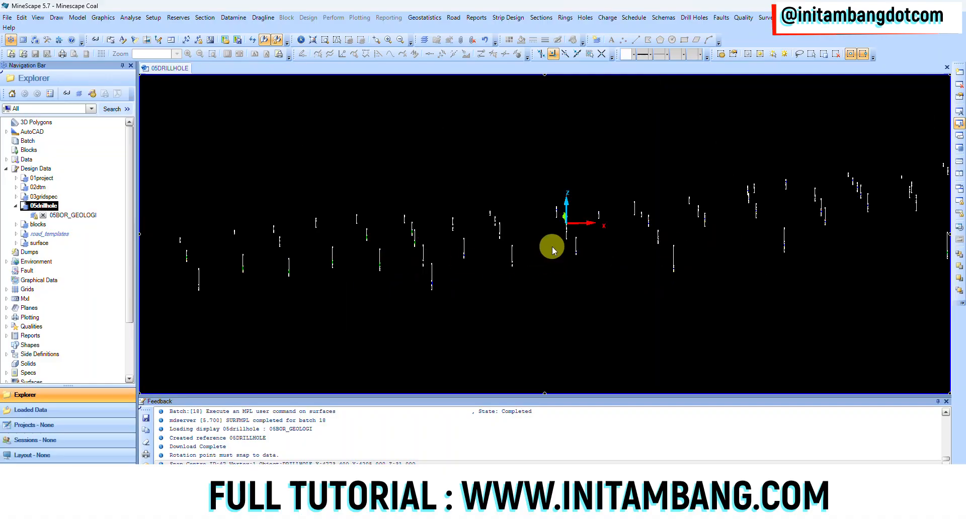
Step: Look across the whole drillhole field to compare the coloured seam intervals between neighbouring holes
{"action": "middle_click_drag", "start_coordinate": [550, 243], "coordinate": [458, 281]}
{"action": "scroll", "coordinate": [689, 252], "scroll_direction": "up", "scroll_amount": 2}
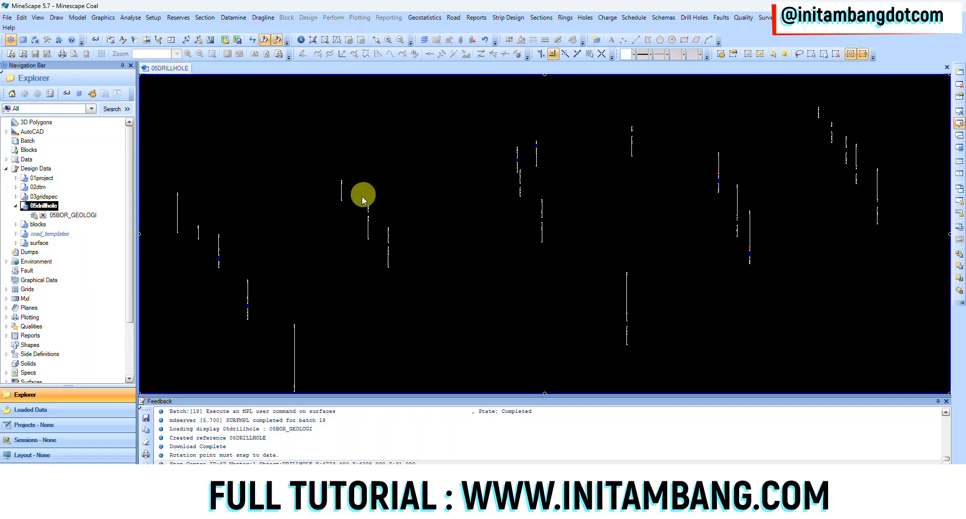
{"action": "middle_click_drag", "start_coordinate": [460, 243], "coordinate": [723, 198]}
{"action": "middle_click_drag", "start_coordinate": [345, 273], "coordinate": [901, 212]}
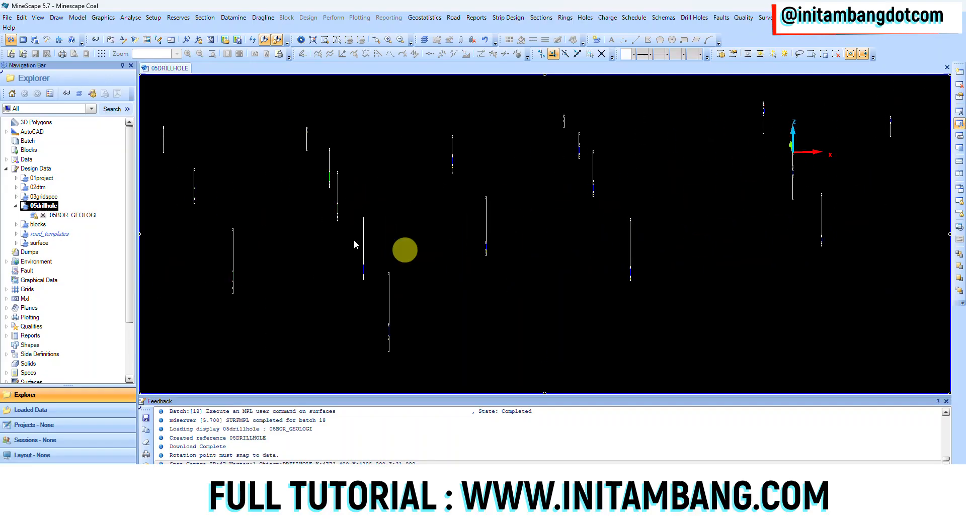
{"action": "scroll", "coordinate": [448, 243], "scroll_direction": "down", "scroll_amount": 2}
{"action": "middle_click_drag", "start_coordinate": [593, 239], "coordinate": [479, 260]}
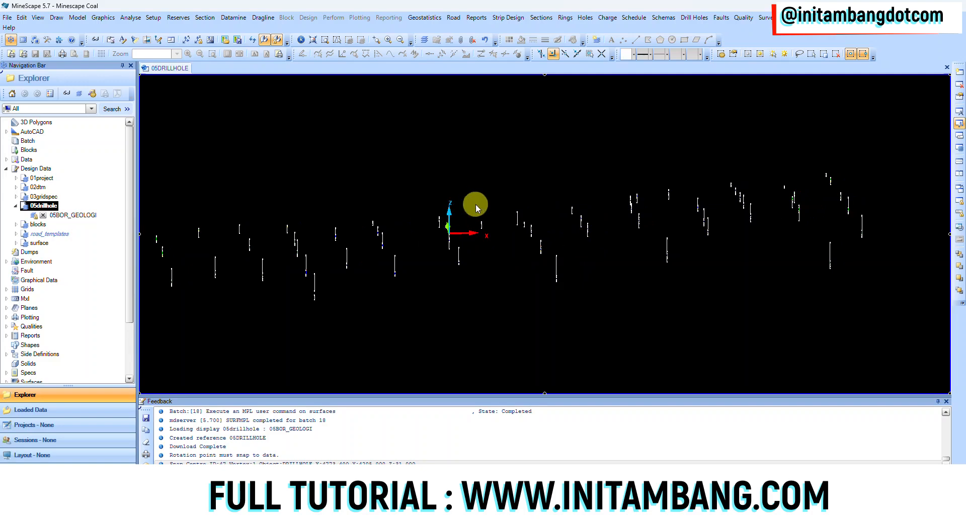
{"action": "scroll", "coordinate": [765, 226], "scroll_direction": "up", "scroll_amount": 4}
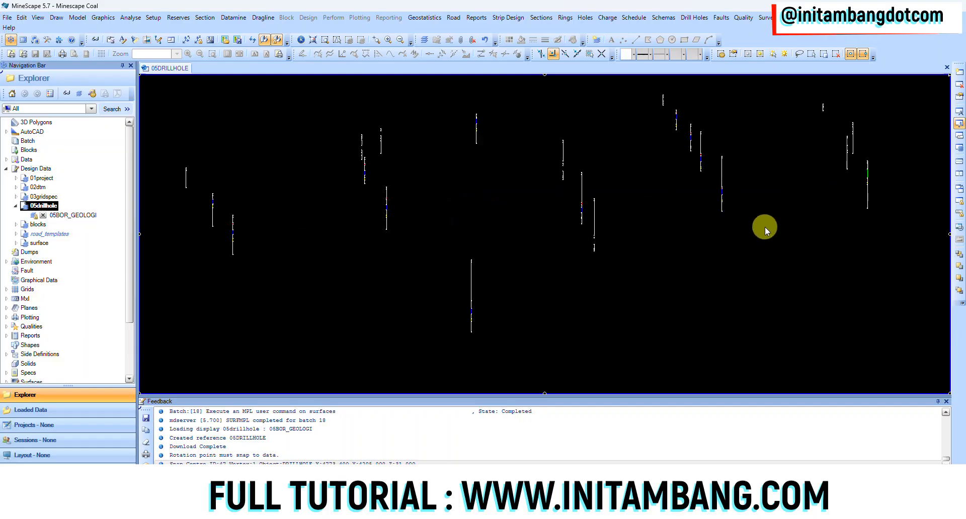
{"action": "scroll", "coordinate": [645, 107], "scroll_direction": "up", "scroll_amount": 2}
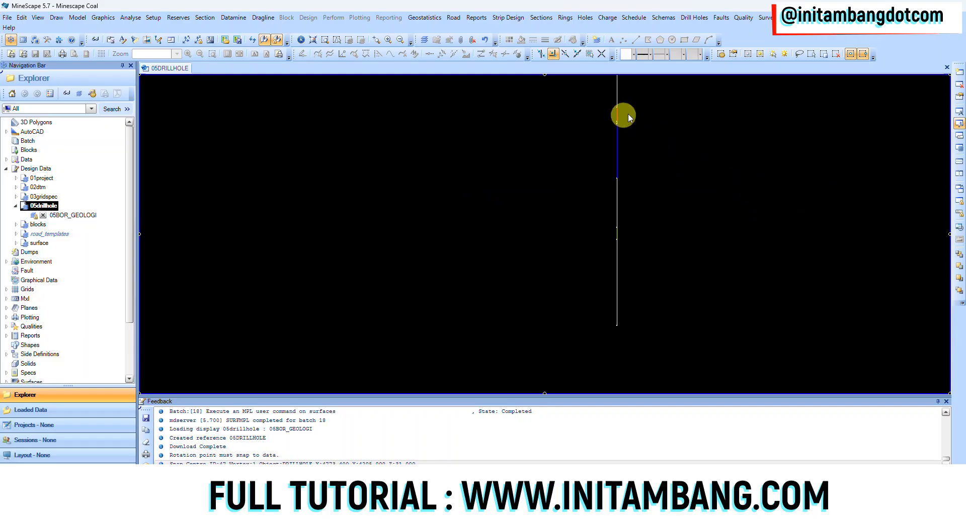
{"action": "scroll", "coordinate": [591, 243], "scroll_direction": "down", "scroll_amount": 4}
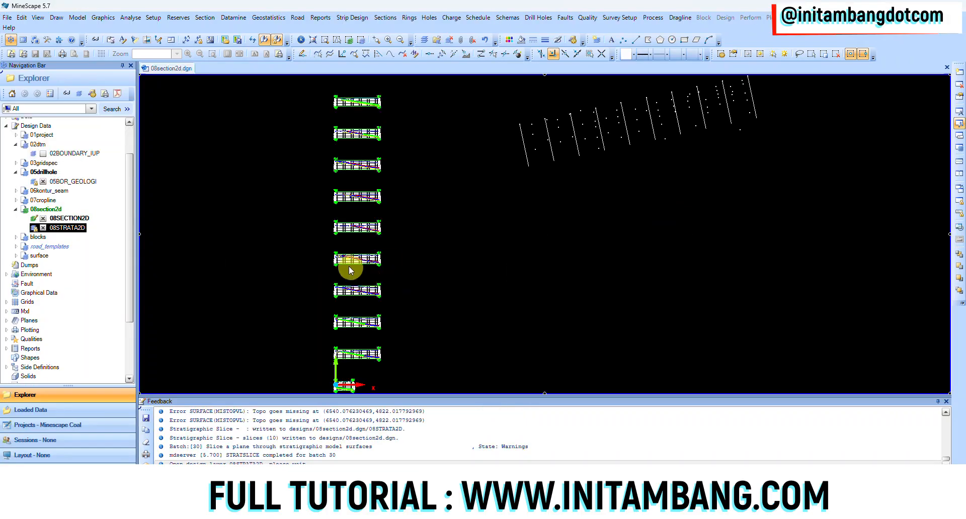
Step: Turn on annotation for the stratigraphic cross-sections in 08section2d
{"action": "scroll", "coordinate": [453, 221], "scroll_direction": "up", "scroll_amount": 3}
{"action": "scroll", "coordinate": [472, 214], "scroll_direction": "down", "scroll_amount": 3}
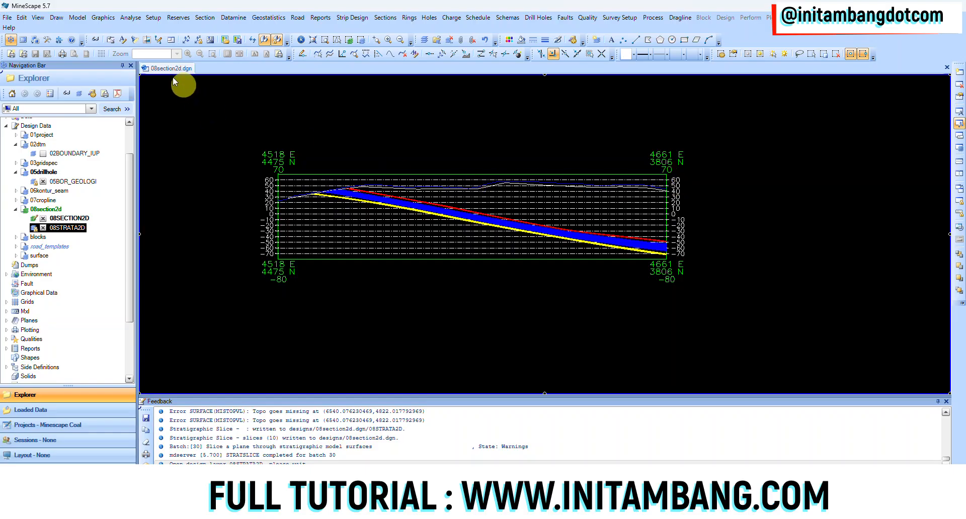
{"action": "left_click", "coordinate": [123, 40]}
Step: Examine the labelled topography, weathering and seam lines along the cross-section from 4518 E, 4475 N to 4661 E, 3806 N
{"action": "scroll", "coordinate": [319, 176], "scroll_direction": "up", "scroll_amount": 3}
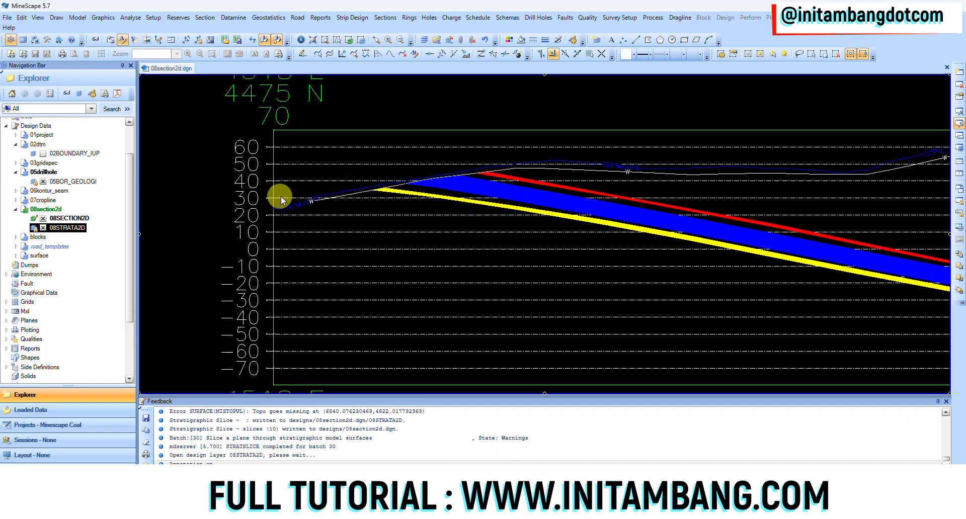
{"action": "scroll", "coordinate": [302, 207], "scroll_direction": "up", "scroll_amount": 3}
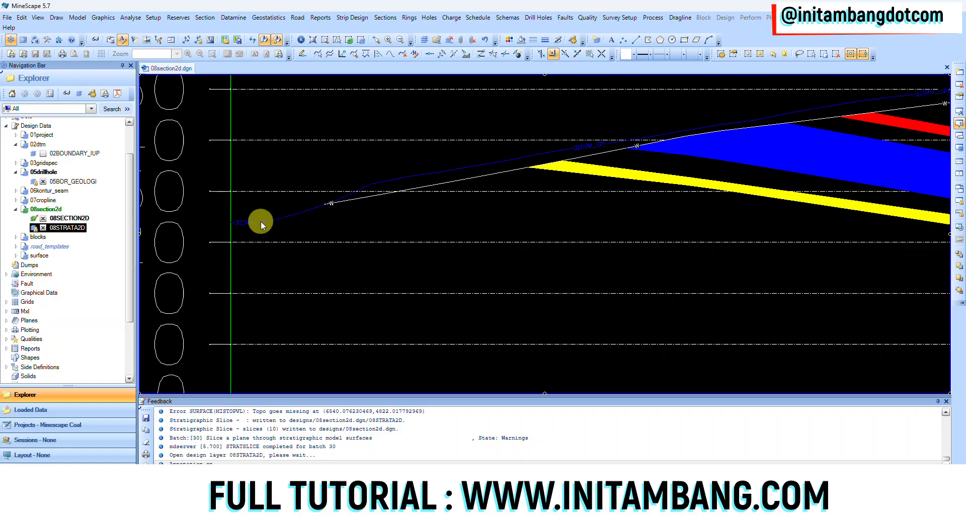
{"action": "scroll", "coordinate": [429, 191], "scroll_direction": "down", "scroll_amount": 3}
{"action": "middle_click_drag", "start_coordinate": [586, 189], "coordinate": [370, 218]}
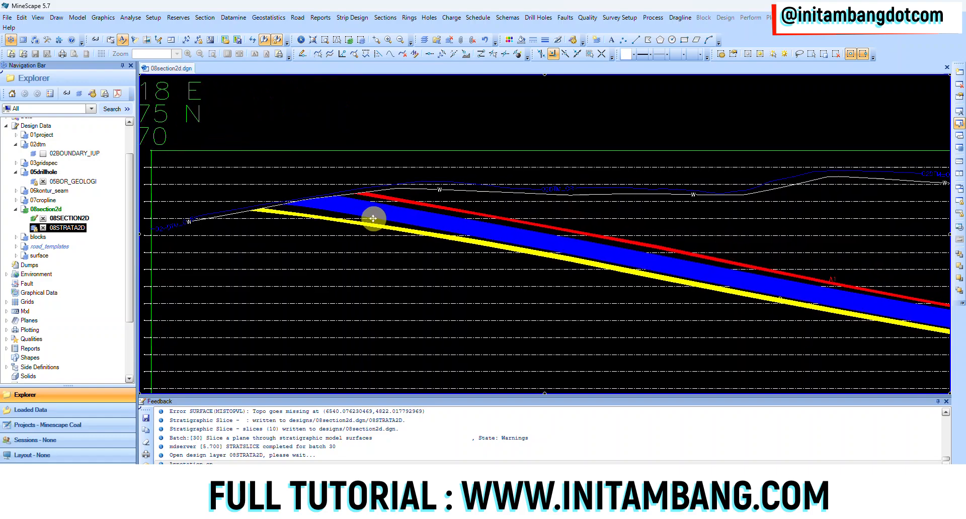
{"action": "middle_click_drag", "start_coordinate": [680, 214], "coordinate": [488, 246]}
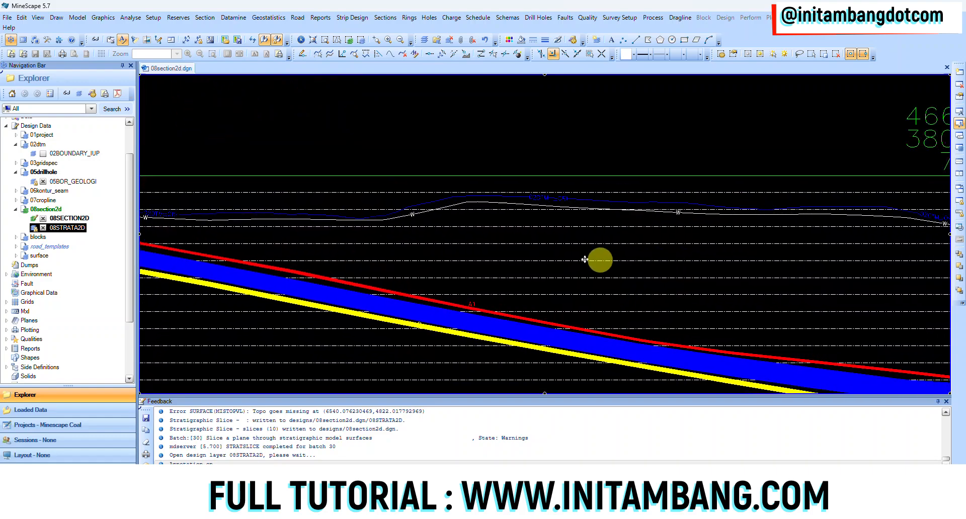
{"action": "middle_click_drag", "start_coordinate": [597, 261], "coordinate": [482, 219]}
{"action": "middle_click_drag", "start_coordinate": [421, 267], "coordinate": [657, 268]}
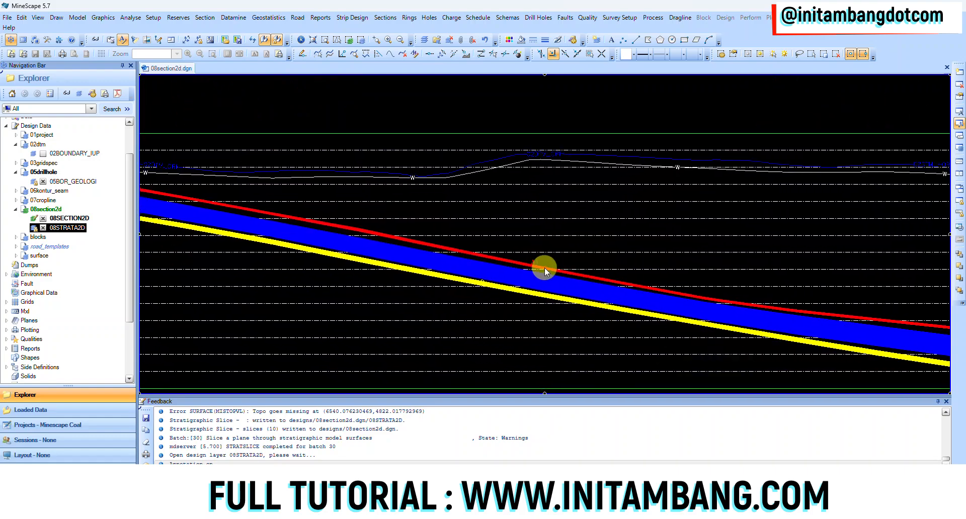
{"action": "middle_click_drag", "start_coordinate": [390, 258], "coordinate": [659, 278]}
{"action": "middle_click_drag", "start_coordinate": [307, 196], "coordinate": [438, 241]}
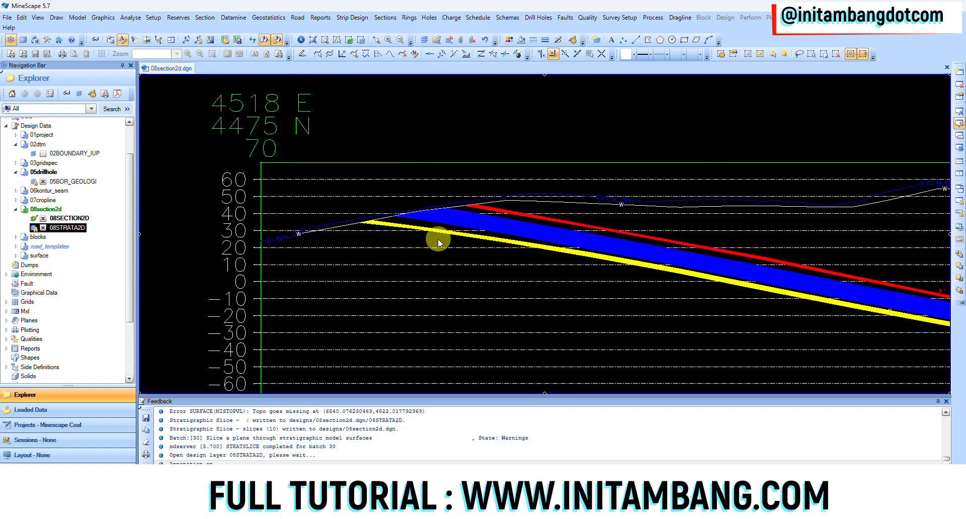
{"action": "middle_click_drag", "start_coordinate": [651, 291], "coordinate": [723, 289]}
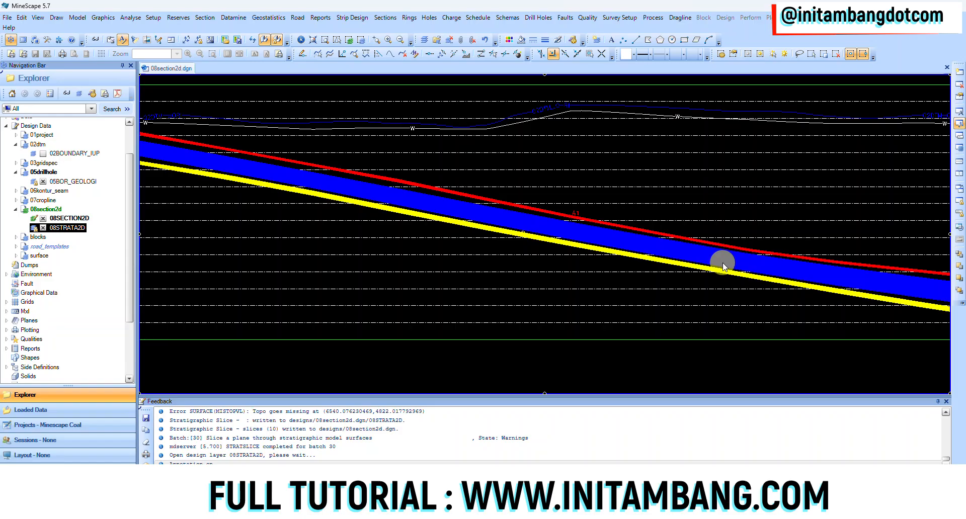
{"action": "scroll", "coordinate": [624, 282], "scroll_direction": "down", "scroll_amount": 3}
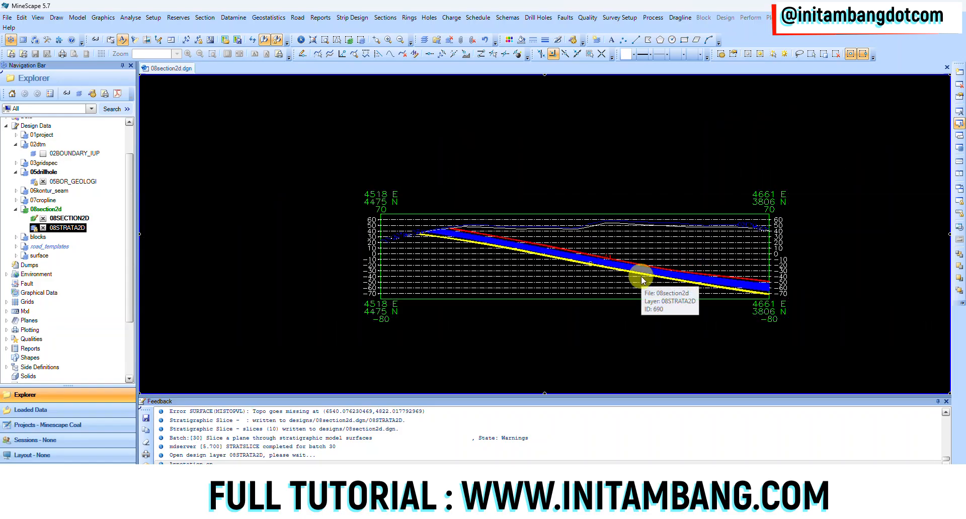
Step: Look over the other stacked 2D cross-sections and set the rotation centre on the frame of one of them
{"action": "scroll", "coordinate": [647, 276], "scroll_direction": "down", "scroll_amount": 3}
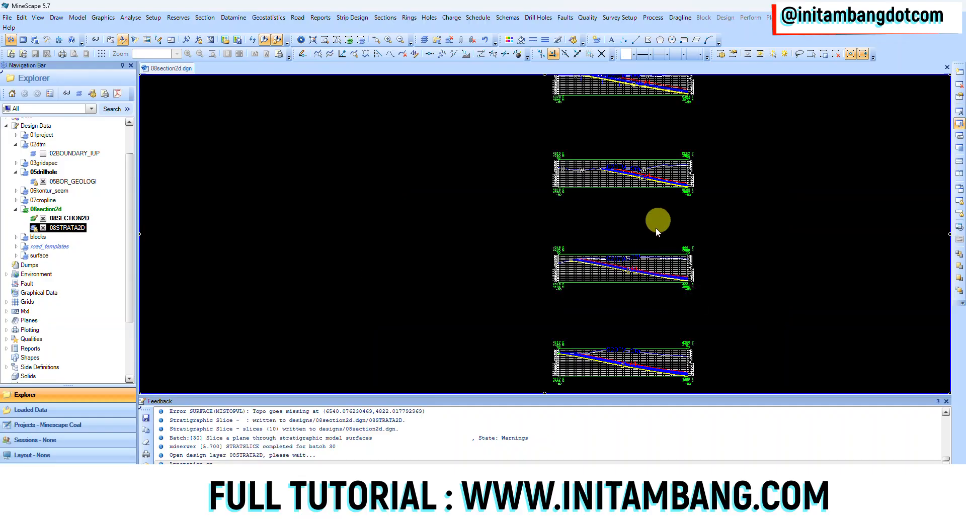
{"action": "middle_click_drag", "start_coordinate": [645, 197], "coordinate": [599, 298]}
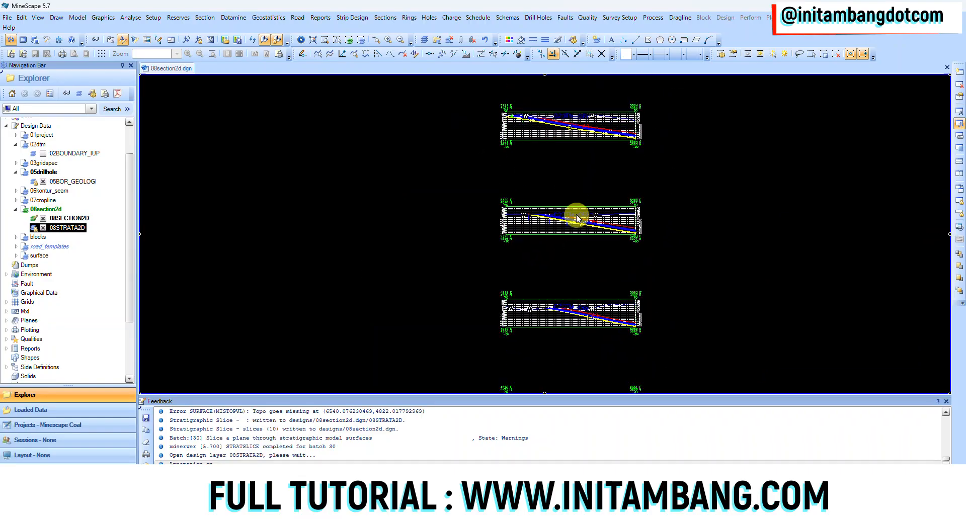
{"action": "left_click", "coordinate": [575, 209]}
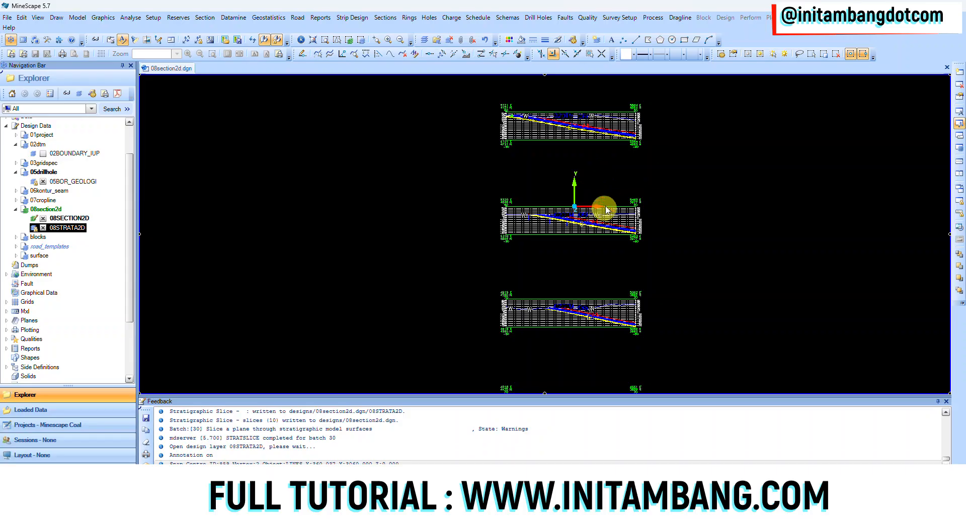
{"action": "middle_click_drag", "start_coordinate": [602, 199], "coordinate": [334, 53]}
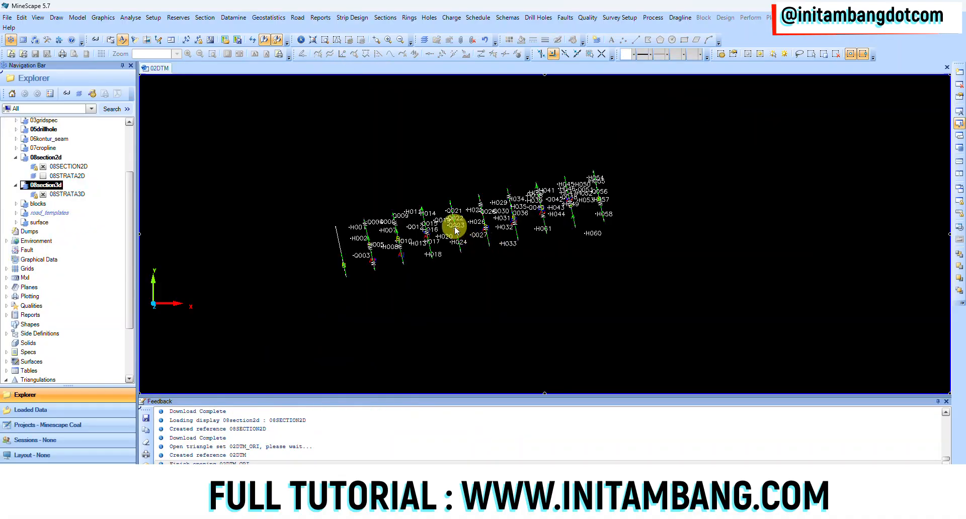
Step: Rotate the 08STRATA3D sections about a snapped centre into a side view and unload the 05BOR_GEOLOGI drillhole layer
{"action": "middle_click", "coordinate": [452, 231]}
{"action": "middle_click_drag", "start_coordinate": [412, 304], "coordinate": [453, 261]}
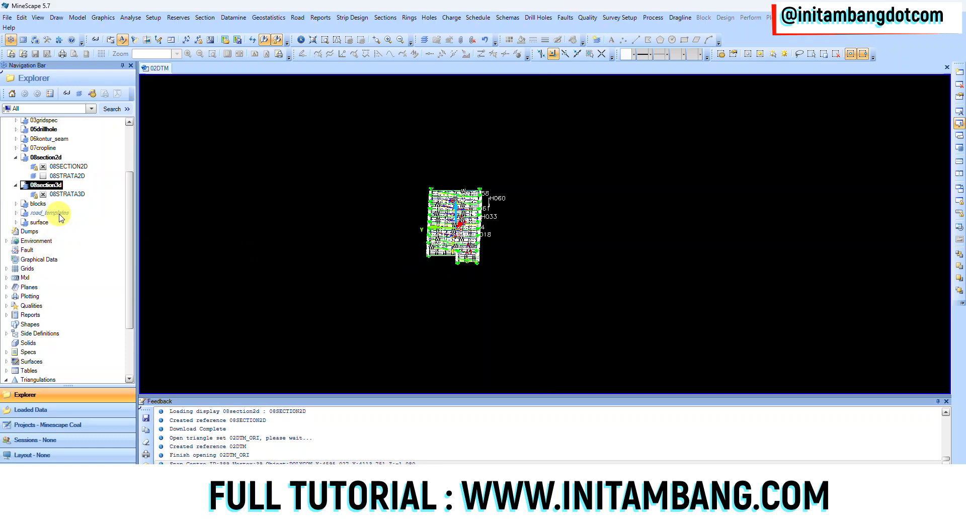
{"action": "scroll", "coordinate": [57, 205], "scroll_direction": "up", "scroll_amount": 3}
{"action": "left_click", "coordinate": [16, 206]}
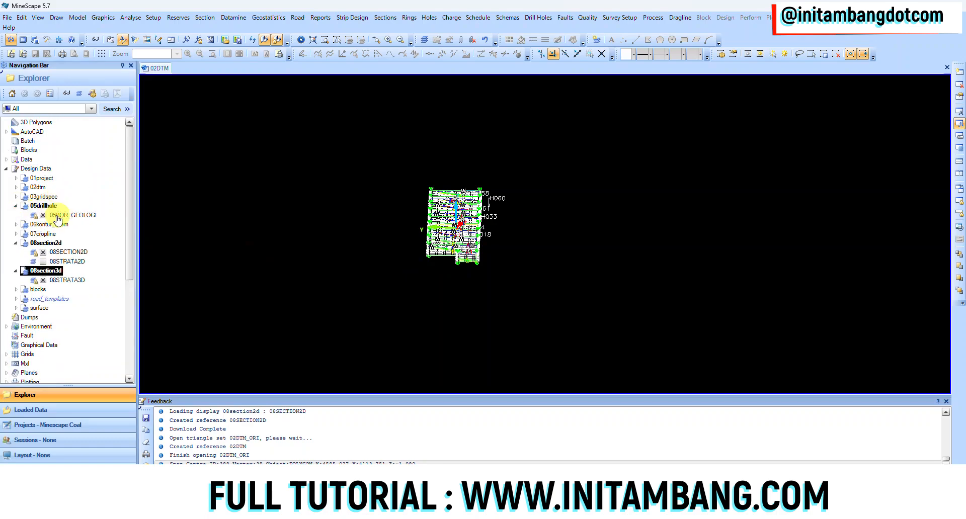
{"action": "left_click", "coordinate": [43, 214]}
{"action": "scroll", "coordinate": [442, 244], "scroll_direction": "up", "scroll_amount": 5}
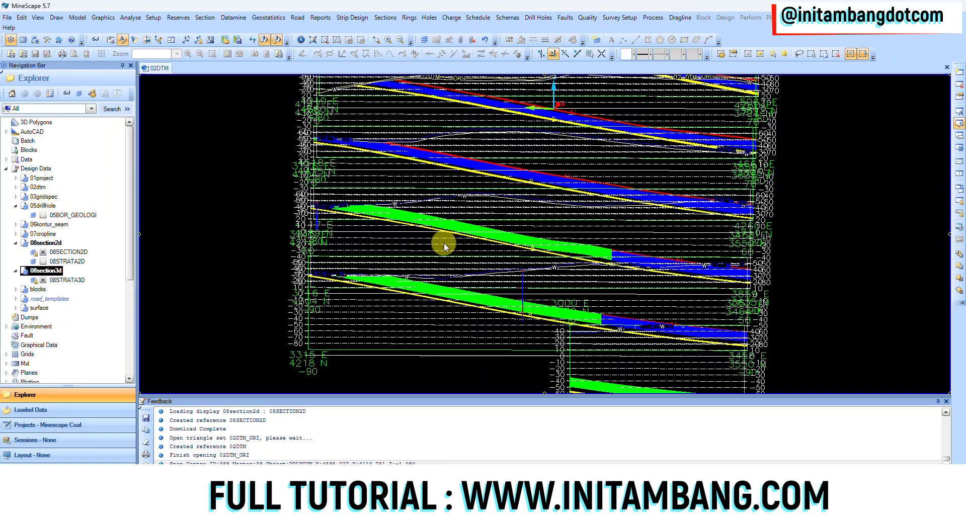
Step: Look over the stacked 3D stratigraphic sections in side view, from the full set down to individual seams
{"action": "scroll", "coordinate": [497, 226], "scroll_direction": "down", "scroll_amount": 3}
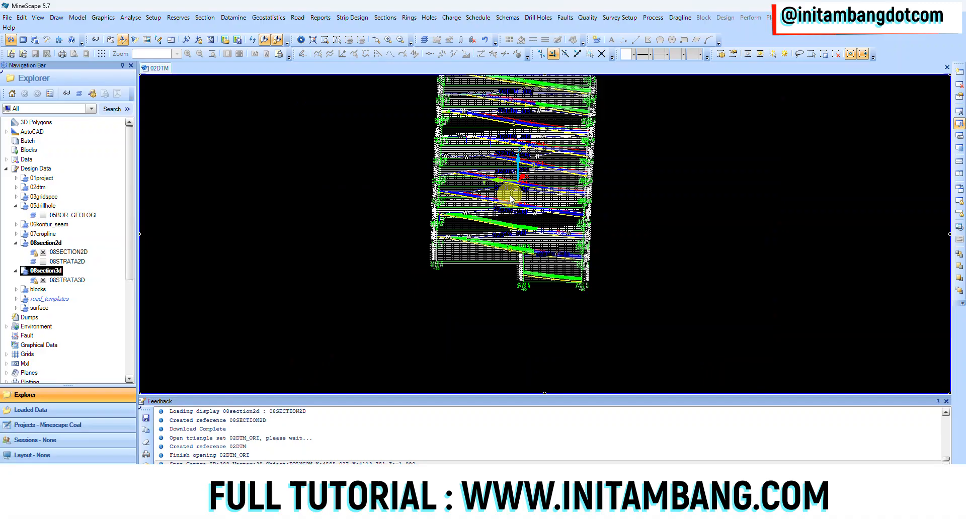
{"action": "mouse_move", "coordinate": [516, 211]}
{"action": "middle_mouse_down"}
{"action": "mouse_move", "coordinate": [520, 189]}
{"action": "mouse_move", "coordinate": [539, 198]}
{"action": "mouse_move", "coordinate": [512, 204]}
{"action": "mouse_move", "coordinate": [515, 216]}
{"action": "mouse_move", "coordinate": [511, 205]}
{"action": "middle_mouse_up"}
{"action": "scroll", "coordinate": [521, 174], "scroll_direction": "up", "scroll_amount": 3}
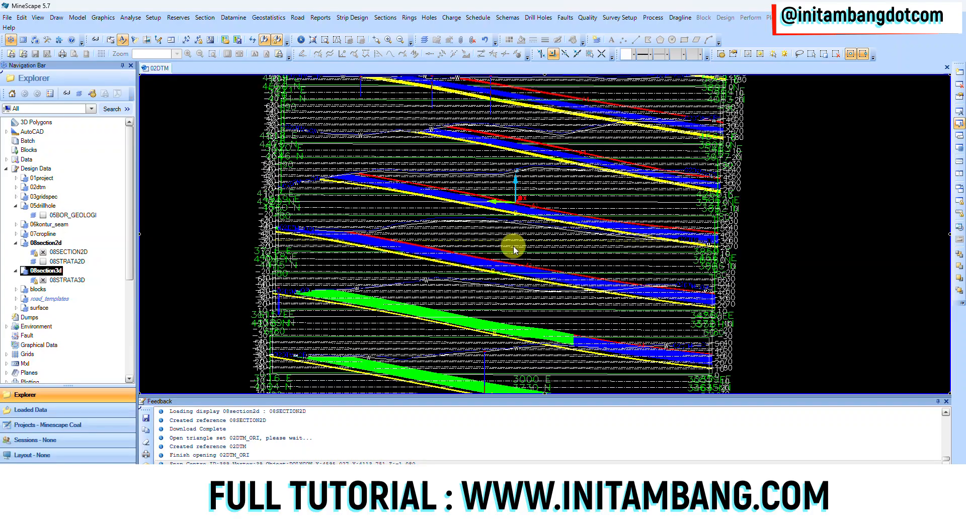
{"action": "scroll", "coordinate": [514, 250], "scroll_direction": "down", "scroll_amount": 5}
{"action": "middle_click_drag", "start_coordinate": [511, 258], "coordinate": [511, 258]}
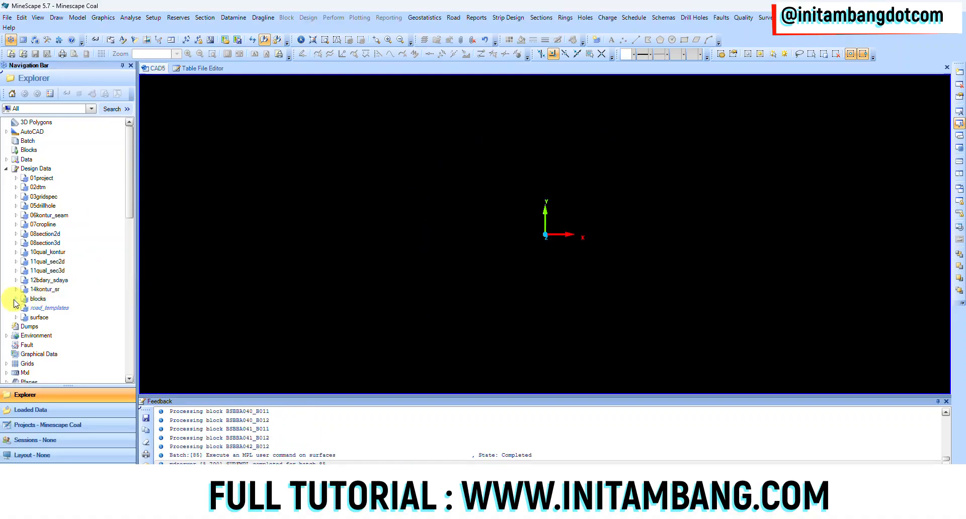
Step: Display the 18RESGRAPH reserve graphics layer of the blocks design file
{"action": "left_click", "coordinate": [16, 299]}
{"action": "scroll", "coordinate": [95, 258], "scroll_direction": "down", "scroll_amount": 3}
{"action": "left_click", "coordinate": [43, 282]}
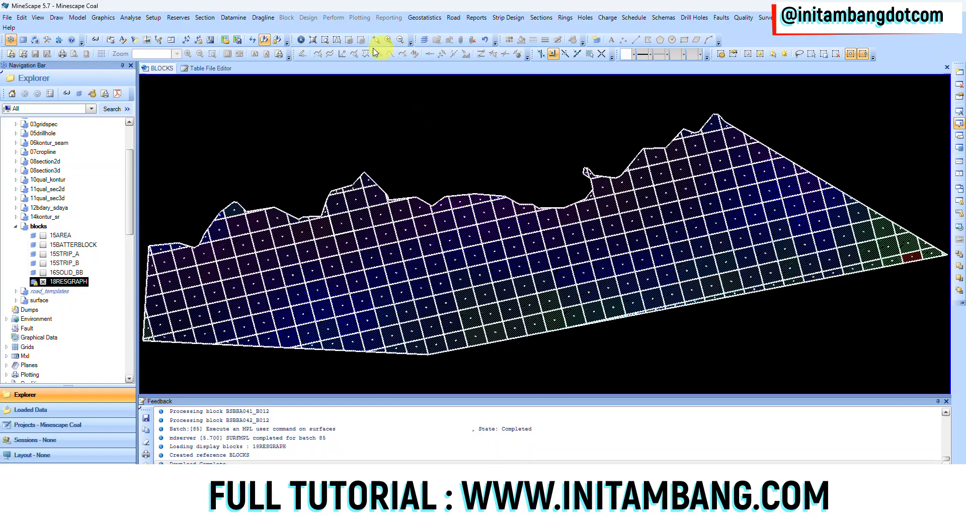
Step: Examine the reserve labels inside the red block A040 and compare them with the neighbouring block A039
{"action": "scroll", "coordinate": [885, 250], "scroll_direction": "up", "scroll_amount": 5}
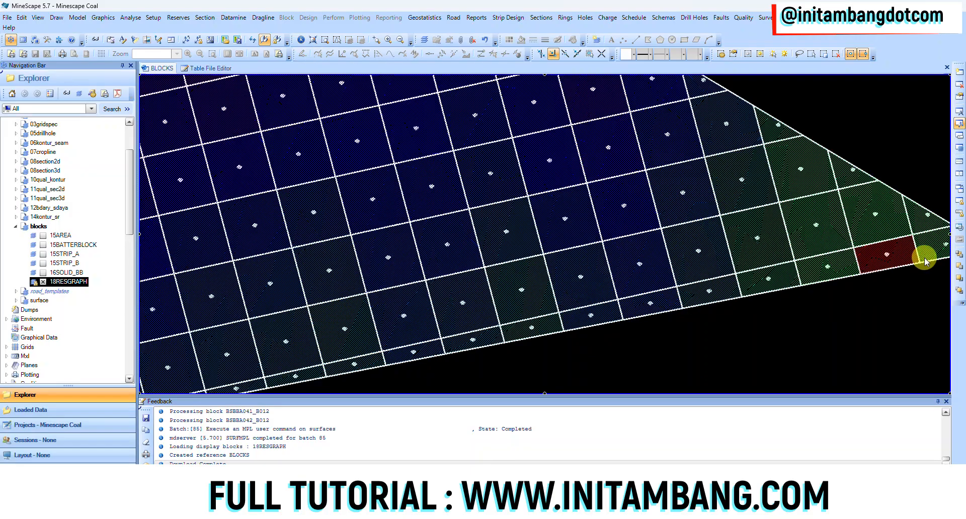
{"action": "scroll", "coordinate": [713, 270], "scroll_direction": "up", "scroll_amount": 3}
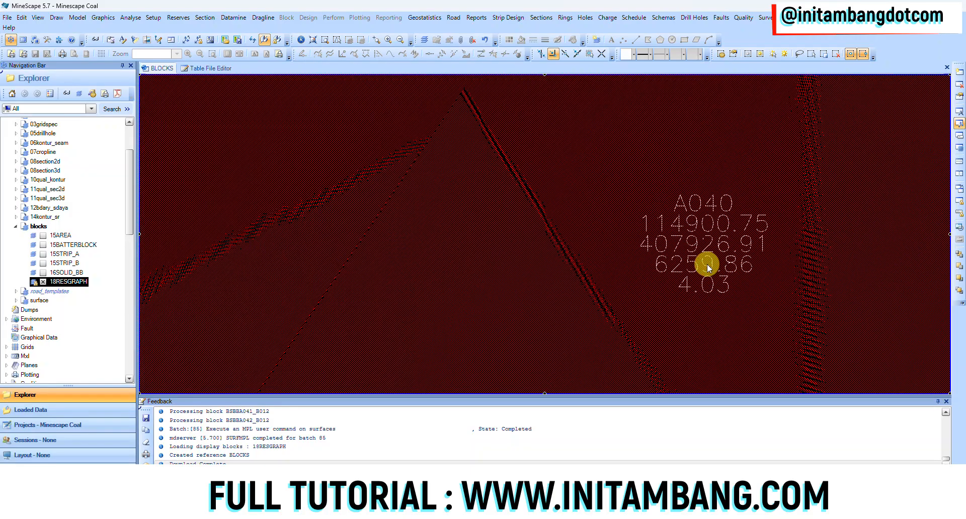
{"action": "scroll", "coordinate": [708, 264], "scroll_direction": "down", "scroll_amount": 3}
{"action": "scroll", "coordinate": [711, 273], "scroll_direction": "up", "scroll_amount": 3}
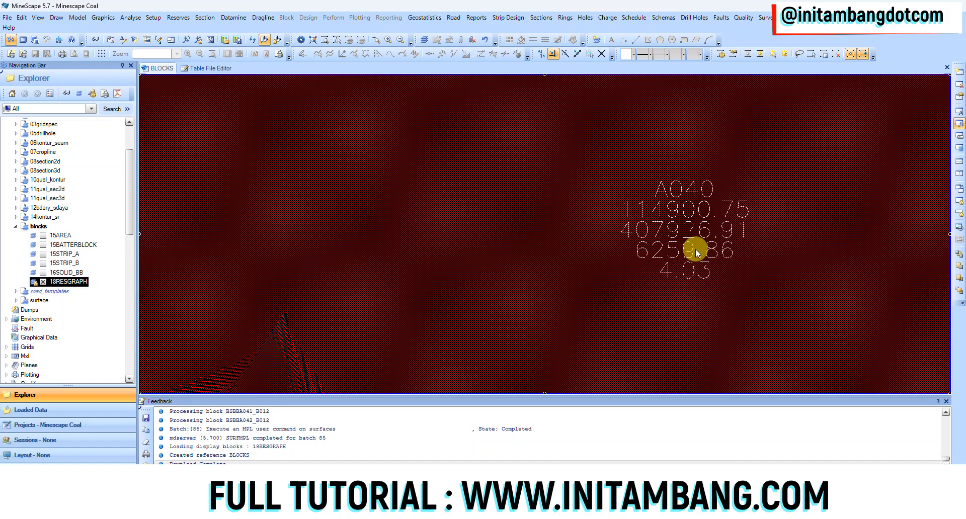
{"action": "mouse_move", "coordinate": [684, 192]}
{"action": "scroll", "coordinate": [684, 249], "scroll_direction": "down", "scroll_amount": 5}
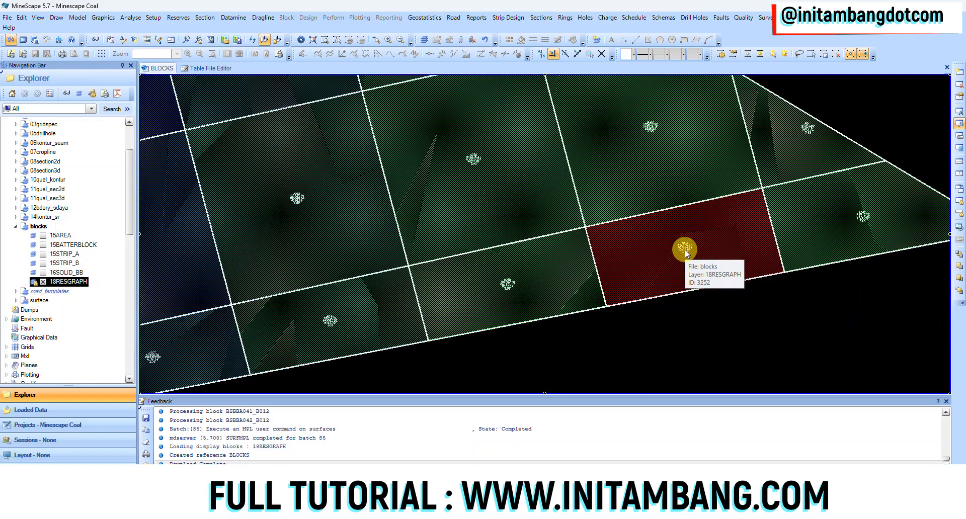
{"action": "scroll", "coordinate": [677, 241], "scroll_direction": "down", "scroll_amount": 3}
{"action": "scroll", "coordinate": [669, 171], "scroll_direction": "up", "scroll_amount": 8}
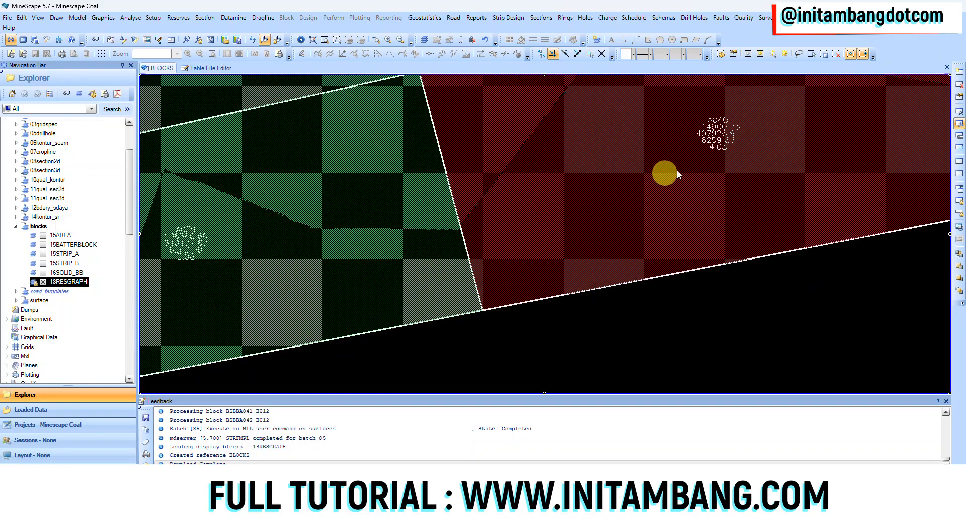
{"action": "middle_click_drag", "start_coordinate": [676, 147], "coordinate": [669, 240]}
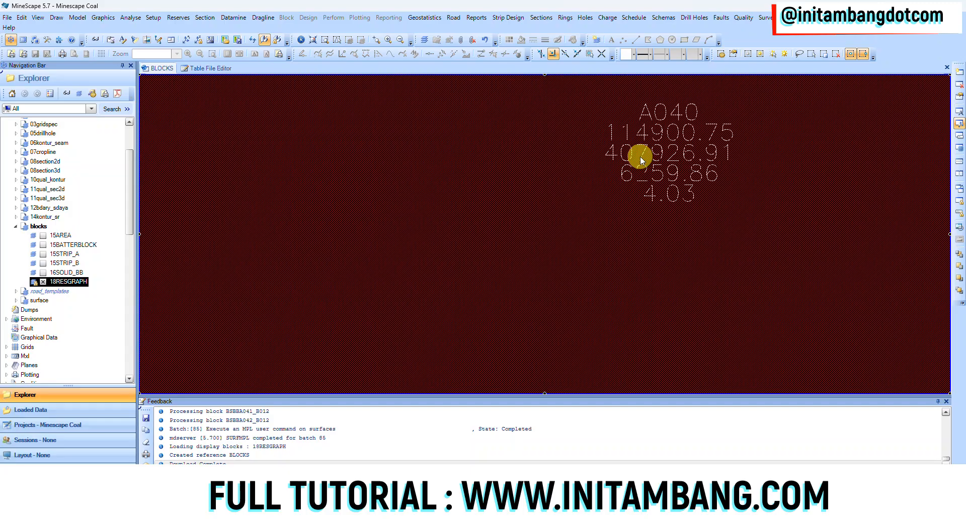
{"action": "scroll", "coordinate": [634, 156], "scroll_direction": "down", "scroll_amount": 6}
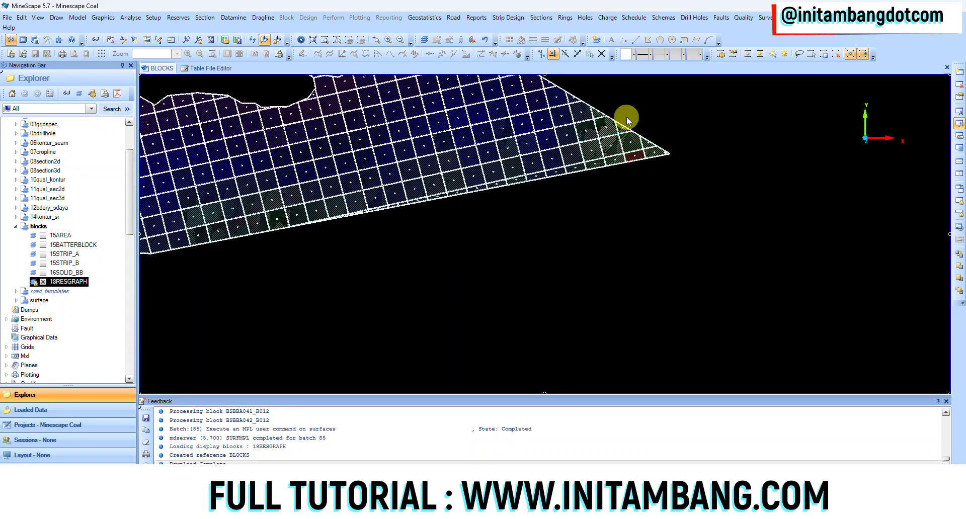
Step: Examine the reserve labels of block A015 in the blue area of the block layout
{"action": "middle_click_drag", "start_coordinate": [445, 162], "coordinate": [640, 168]}
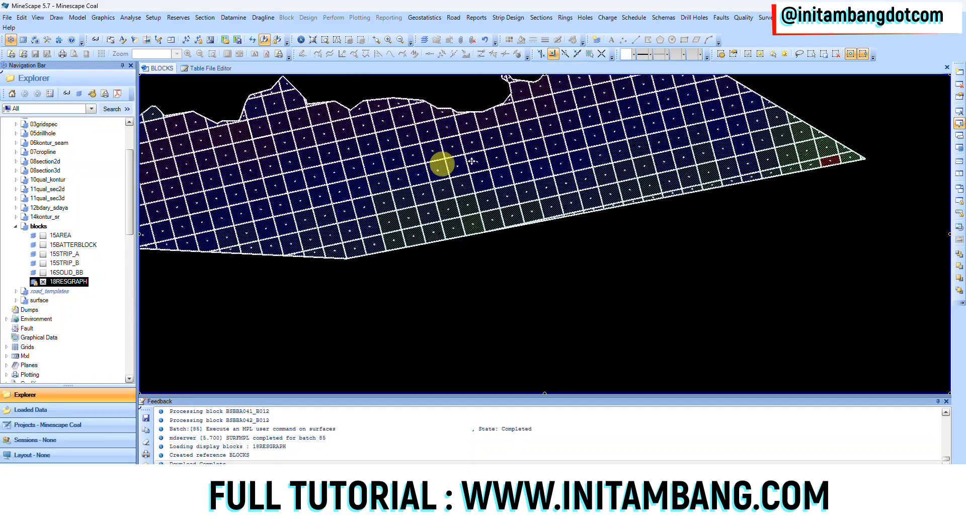
{"action": "middle_click_drag", "start_coordinate": [421, 166], "coordinate": [524, 157]}
{"action": "scroll", "coordinate": [454, 250], "scroll_direction": "up", "scroll_amount": 10}
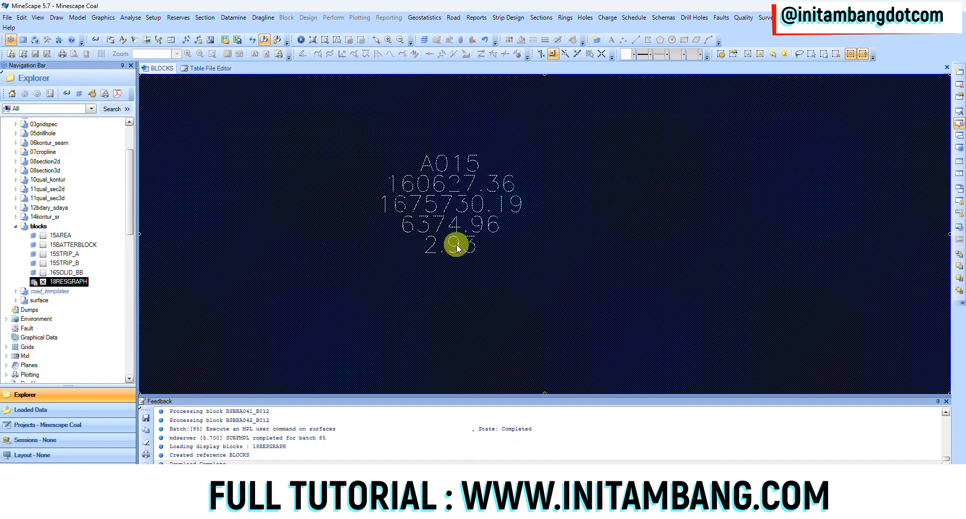
{"action": "scroll", "coordinate": [452, 246], "scroll_direction": "down", "scroll_amount": 5}
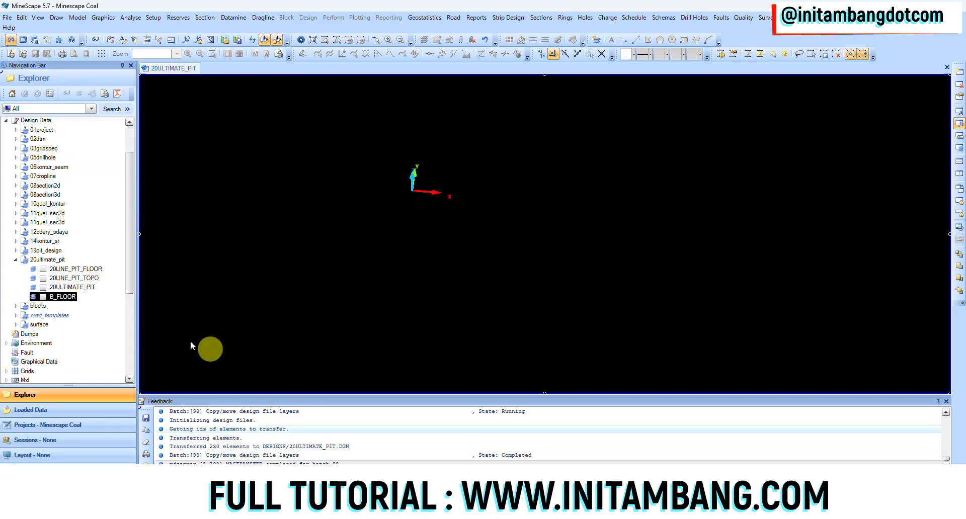
Step: Display the 20ULTIMATE_PIT layer and inspect the ultimate pit design in plan and tilted views
{"action": "left_click", "coordinate": [43, 287]}
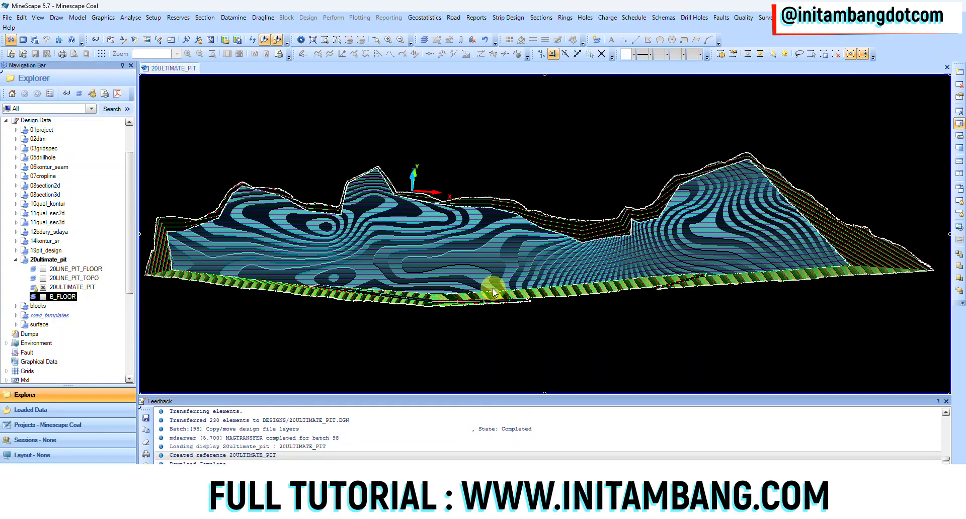
{"action": "middle_click_drag", "start_coordinate": [483, 292], "coordinate": [527, 269]}
{"action": "left_click", "coordinate": [303, 40]}
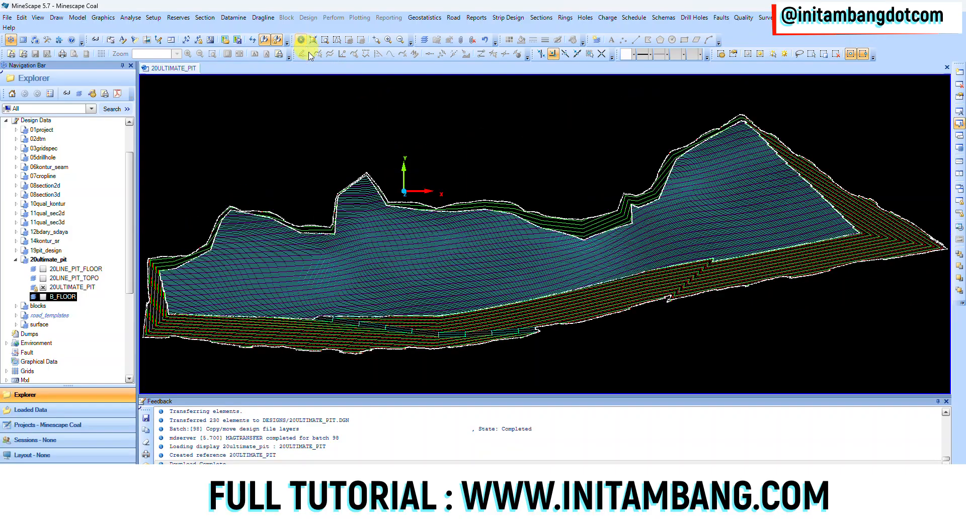
{"action": "middle_click_drag", "start_coordinate": [457, 266], "coordinate": [462, 242]}
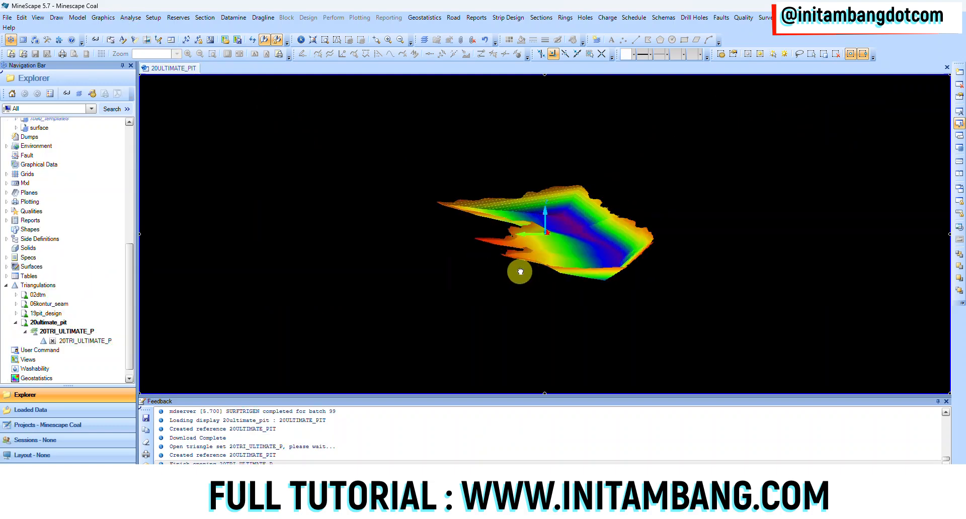
{"action": "mouse_move", "coordinate": [520, 272]}
{"action": "middle_mouse_down"}
{"action": "mouse_move", "coordinate": [522, 282]}
{"action": "mouse_move", "coordinate": [468, 283]}
{"action": "mouse_move", "coordinate": [503, 283]}
{"action": "mouse_move", "coordinate": [523, 257]}
{"action": "middle_mouse_up"}
{"action": "scroll", "coordinate": [524, 244], "scroll_direction": "up", "scroll_amount": 3}
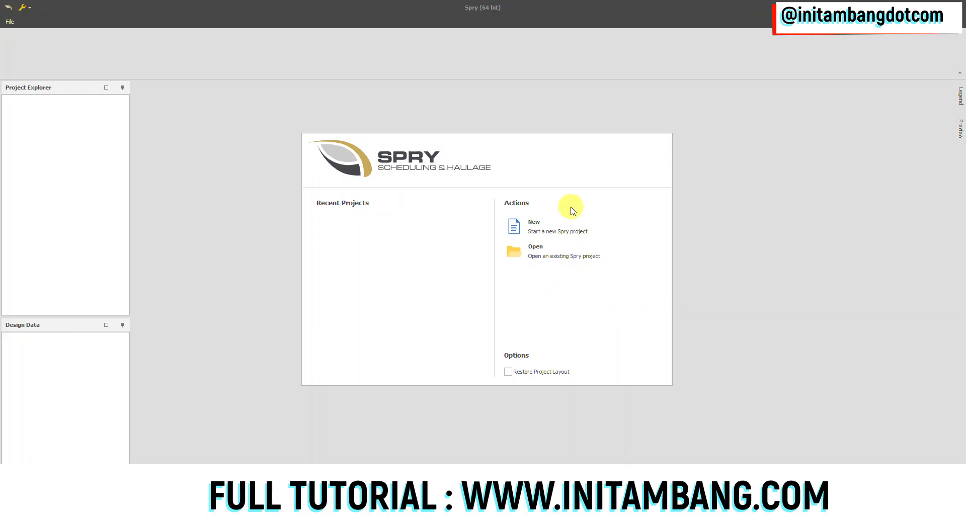
Step: Switch to Spry, start a new project and create a folder named Spry Coal inside D:\Udemy for it
{"action": "left_click", "coordinate": [542, 226]}
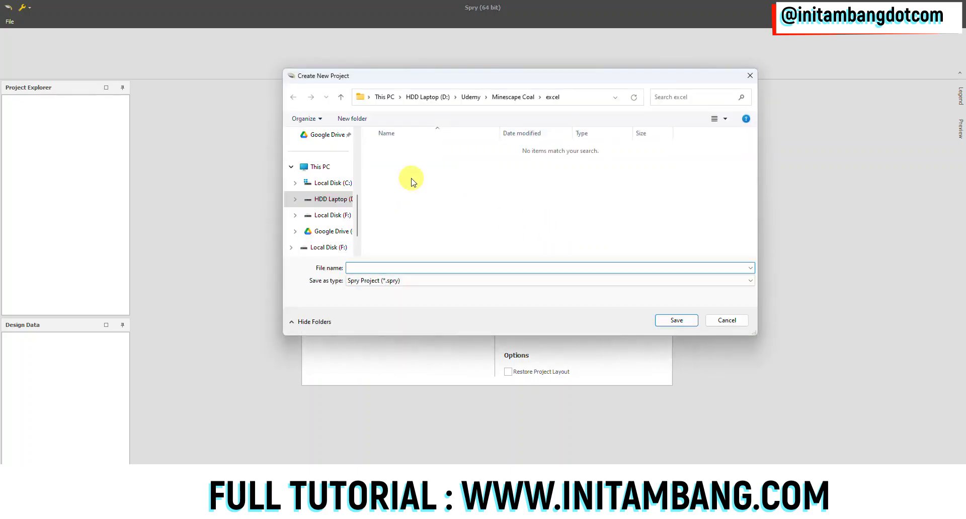
{"action": "left_click", "coordinate": [471, 96]}
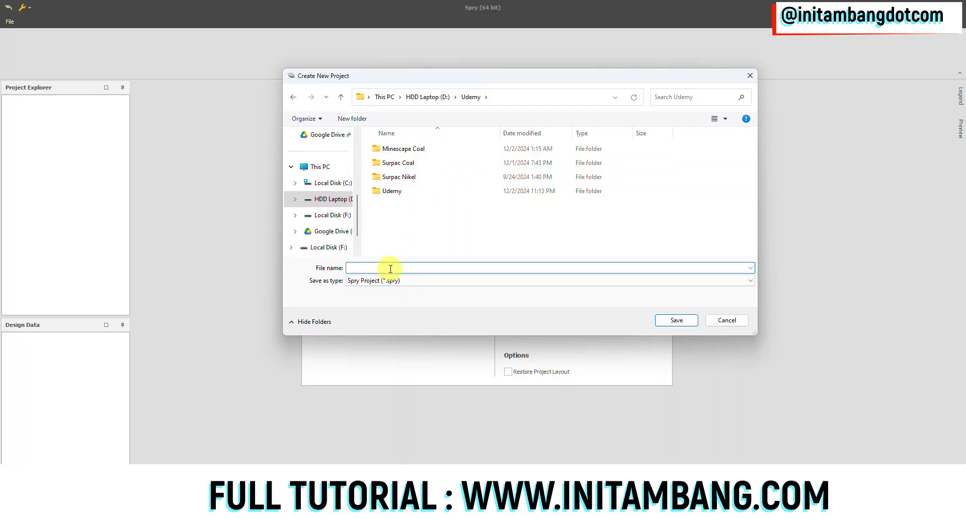
{"action": "left_click", "coordinate": [363, 119]}
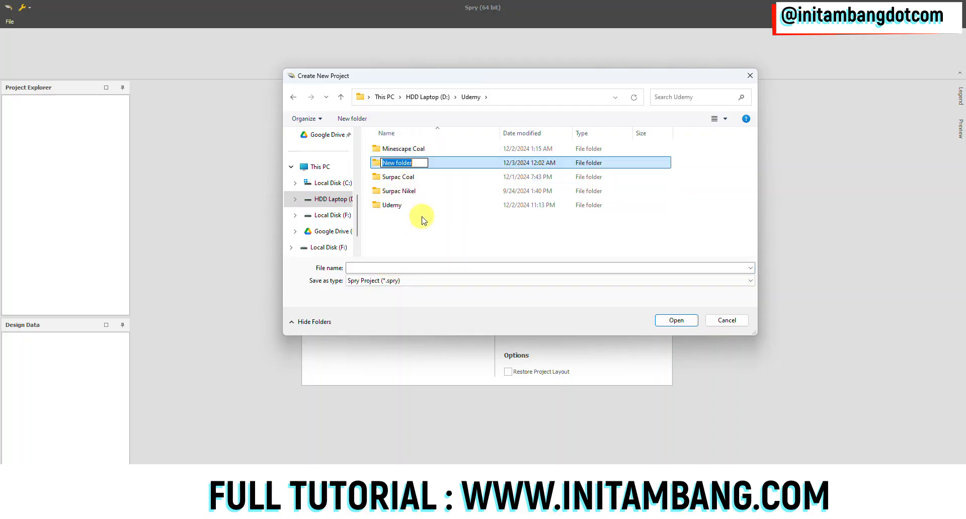
{"action": "type", "text": "SPry Coal"}
{"action": "key", "text": "BackSpace"}
{"action": "type", "text": "p"}
{"action": "left_click", "coordinate": [417, 236]}
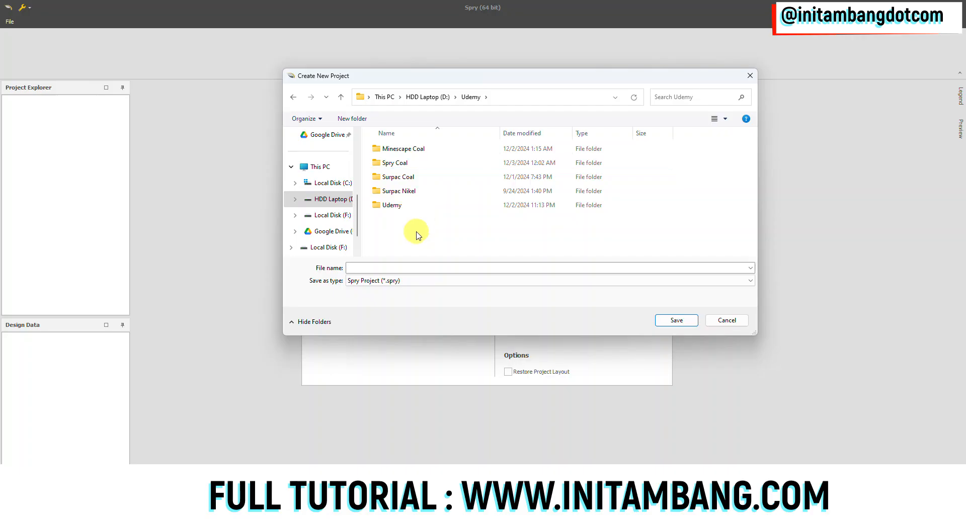
Step: Save the new project as spry_coal in the Spry Coal folder
{"action": "left_click", "coordinate": [402, 166]}
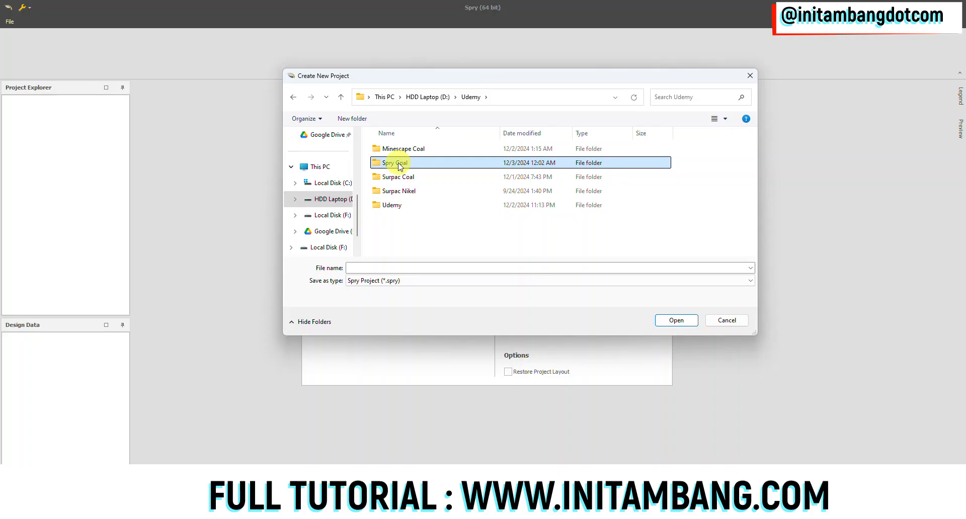
{"action": "double_click", "coordinate": [400, 166]}
{"action": "left_click", "coordinate": [380, 268]}
{"action": "type", "text": "pro"}
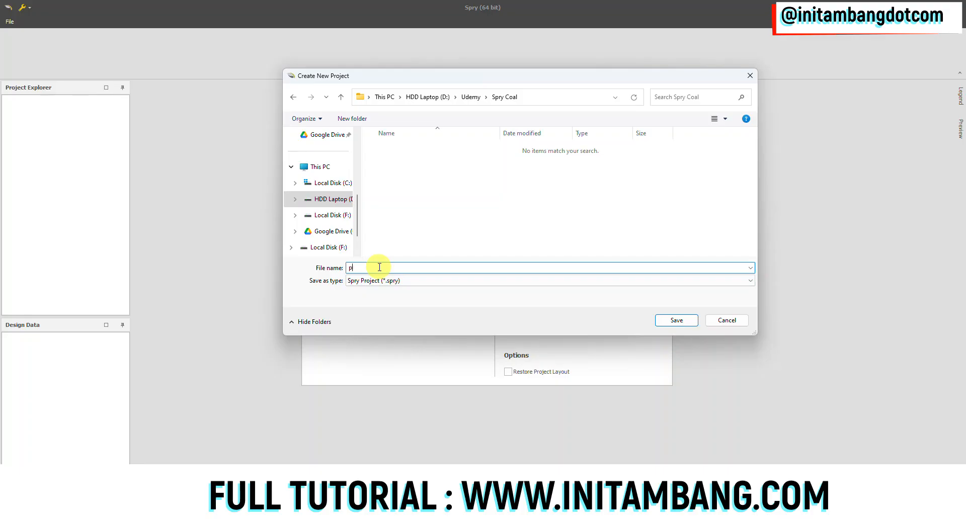
{"action": "key", "text": "BackSpace"}
{"action": "key", "text": "BackSpace"}
{"action": "key", "text": "BackSpace"}
{"action": "type", "text": "spry_coal"}
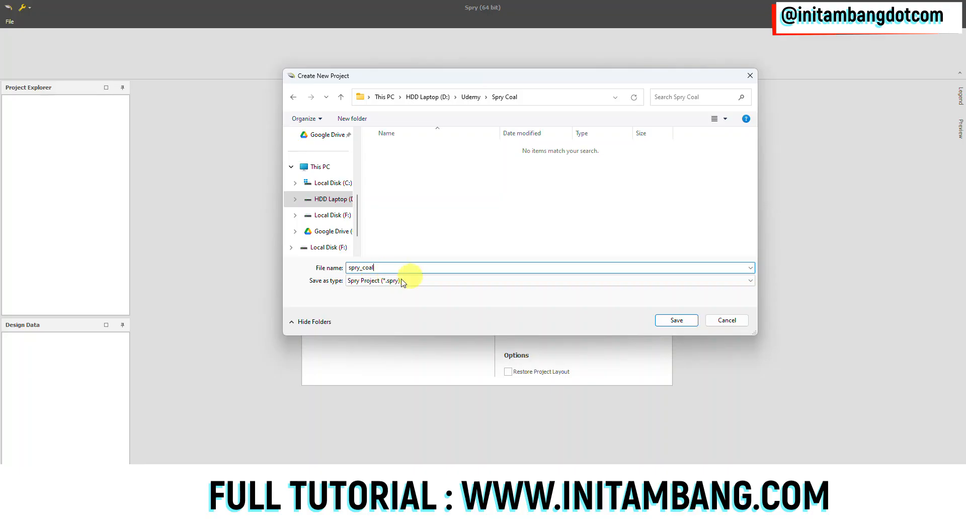
{"action": "left_click", "coordinate": [678, 320]}
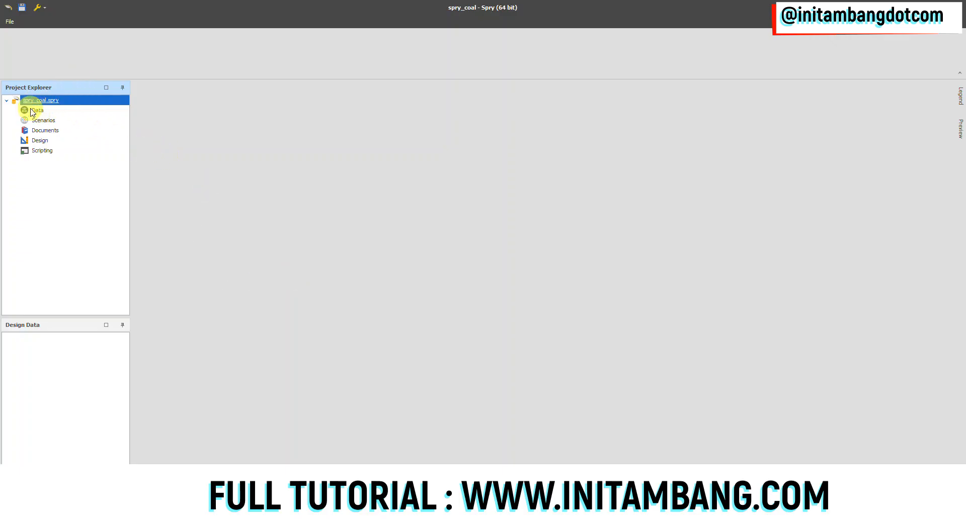
Step: Go through the Data, Scenarios, Documents, Design and Scripting sections of the spry_coal project
{"action": "left_click", "coordinate": [43, 113]}
{"action": "left_click", "coordinate": [45, 121]}
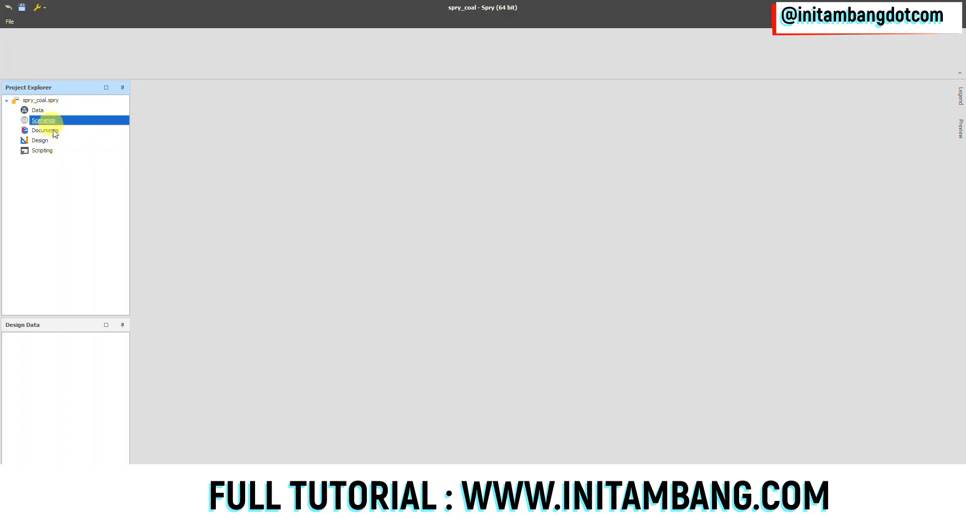
{"action": "left_click", "coordinate": [47, 131]}
{"action": "left_click", "coordinate": [41, 140]}
{"action": "left_click", "coordinate": [49, 150]}
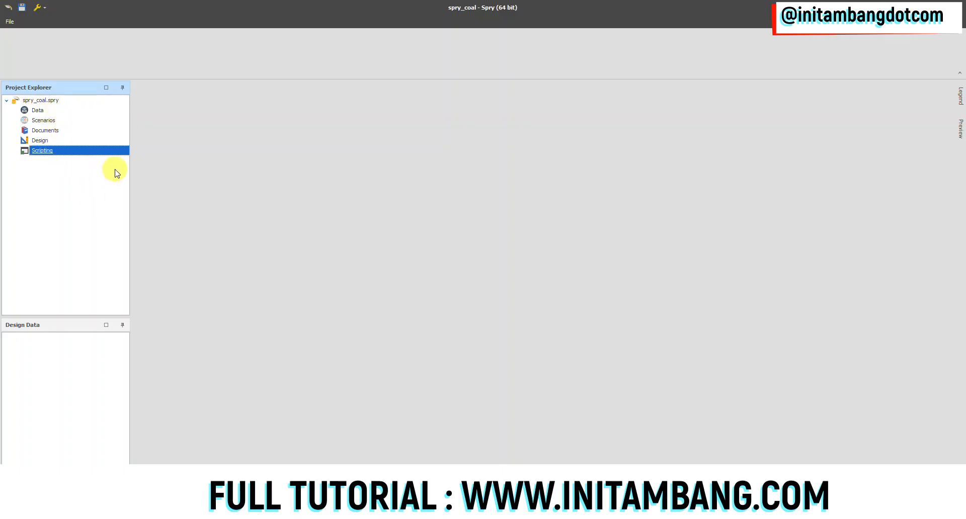
Step: Add a new table named pit under the project's Data
{"action": "left_click", "coordinate": [44, 111]}
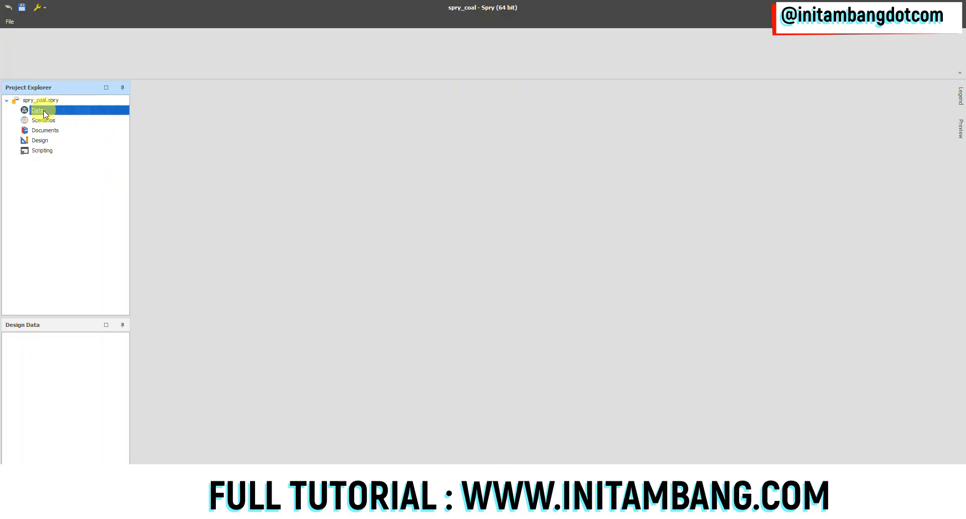
{"action": "right_click", "coordinate": [43, 112]}
{"action": "mouse_move", "coordinate": [65, 118]}
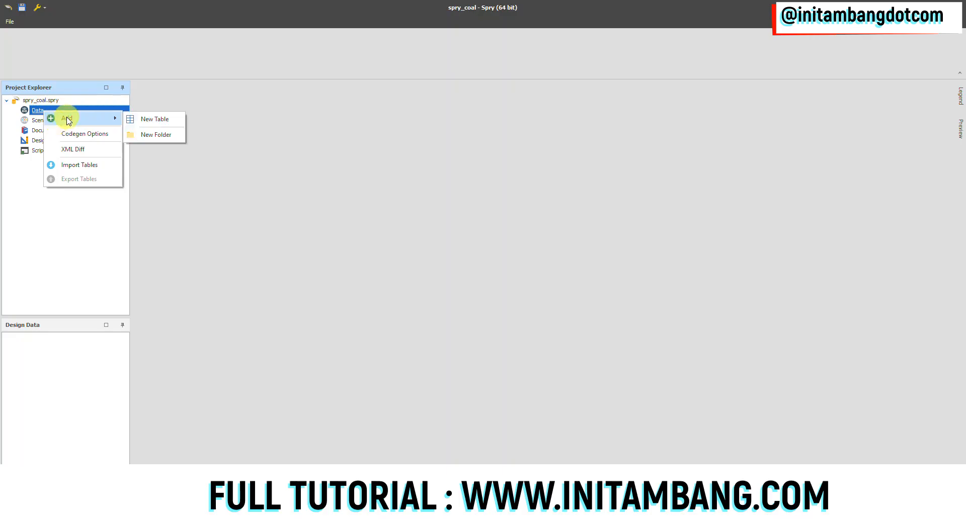
{"action": "left_click", "coordinate": [144, 124]}
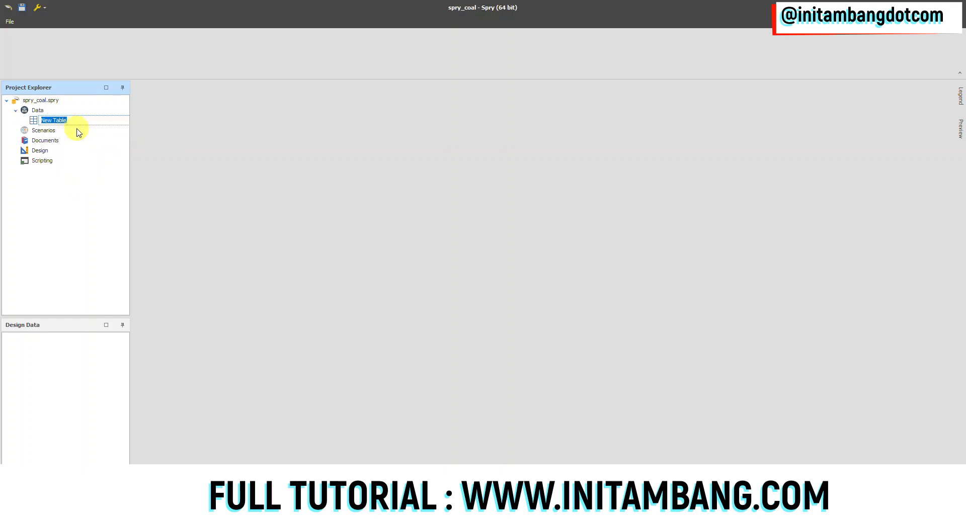
{"action": "type", "text": "pl"}
{"action": "key", "text": "Return"}
Step: Open the level setup of the pit table and add a first level named pit
{"action": "right_click", "coordinate": [49, 122]}
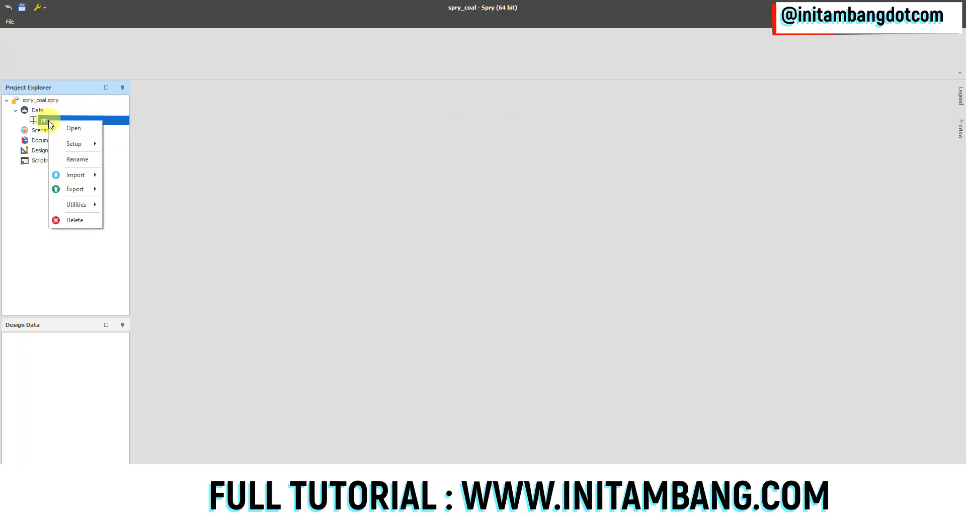
{"action": "mouse_move", "coordinate": [82, 145]}
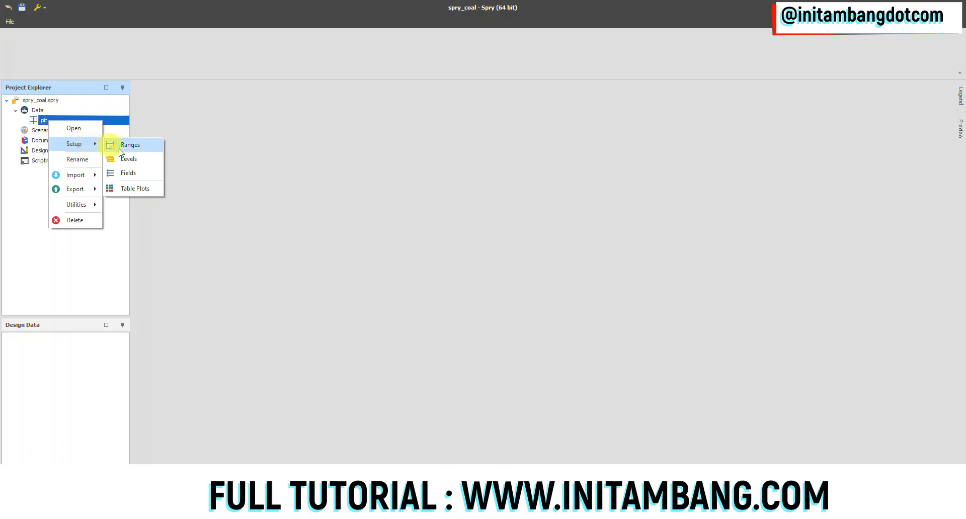
{"action": "left_click", "coordinate": [128, 158]}
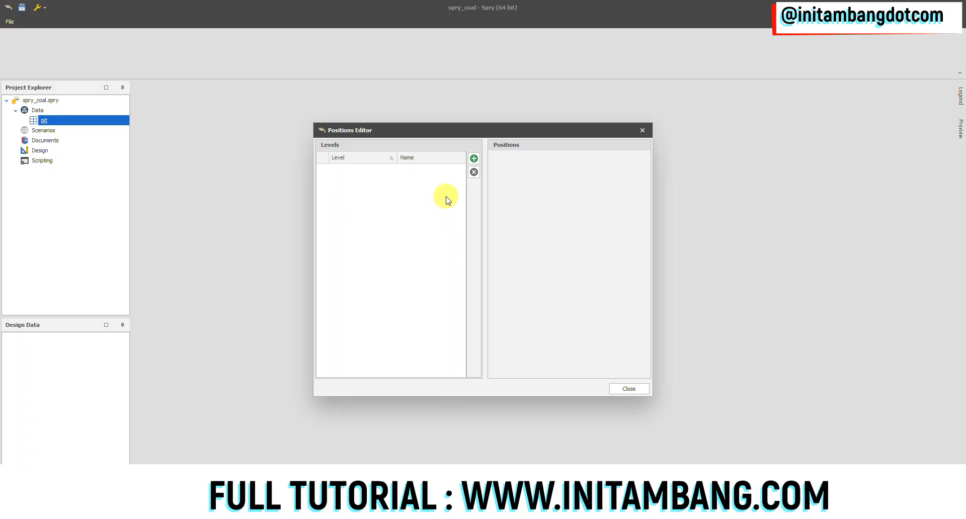
{"action": "left_click", "coordinate": [473, 159]}
{"action": "type", "text": "pi"}
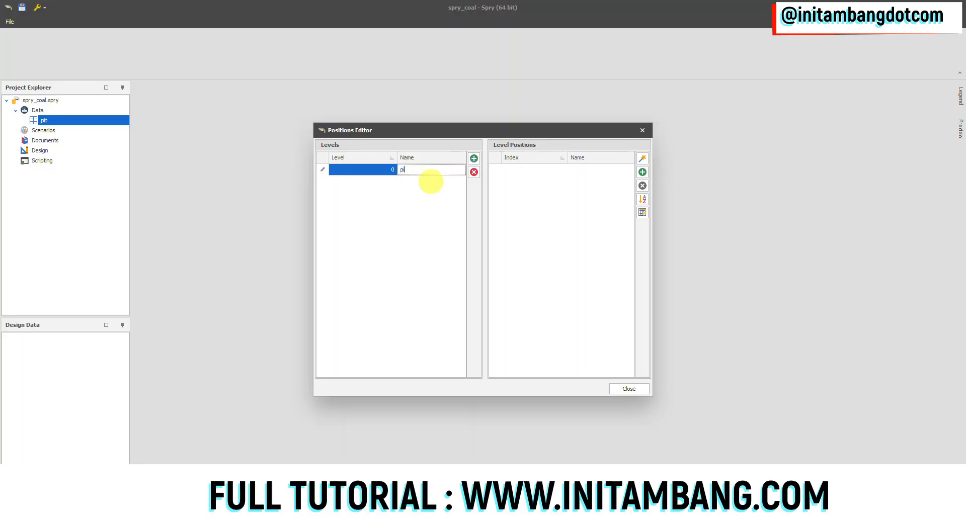
{"action": "type", "text": "t"}
Step: Add the levels block, strip, bench and seam below the pit level, and close the level setup
{"action": "left_click", "coordinate": [473, 159]}
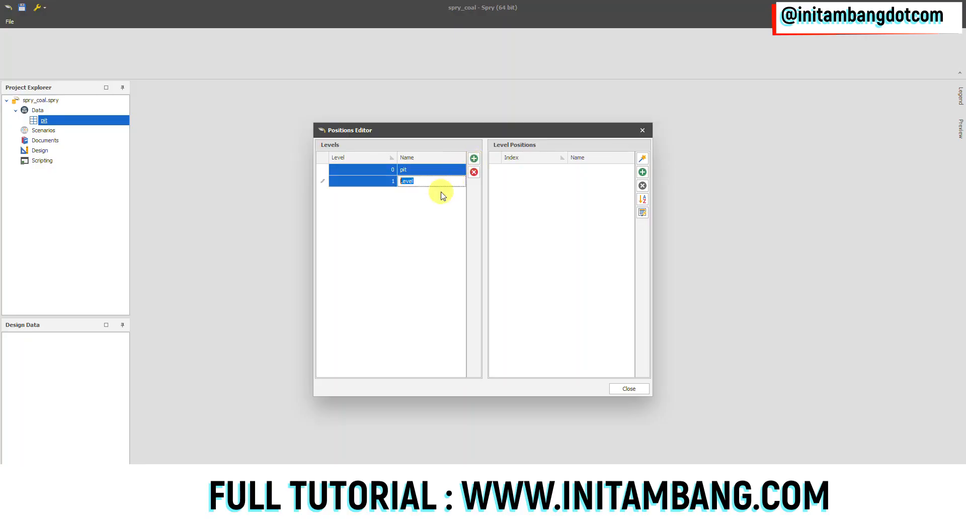
{"action": "type", "text": "block"}
{"action": "left_click", "coordinate": [473, 159]}
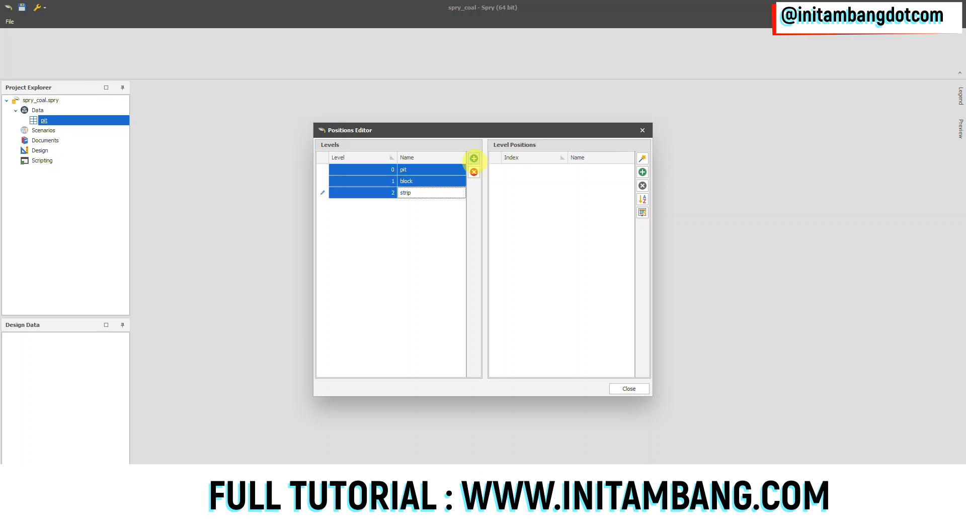
{"action": "left_click", "coordinate": [474, 159]}
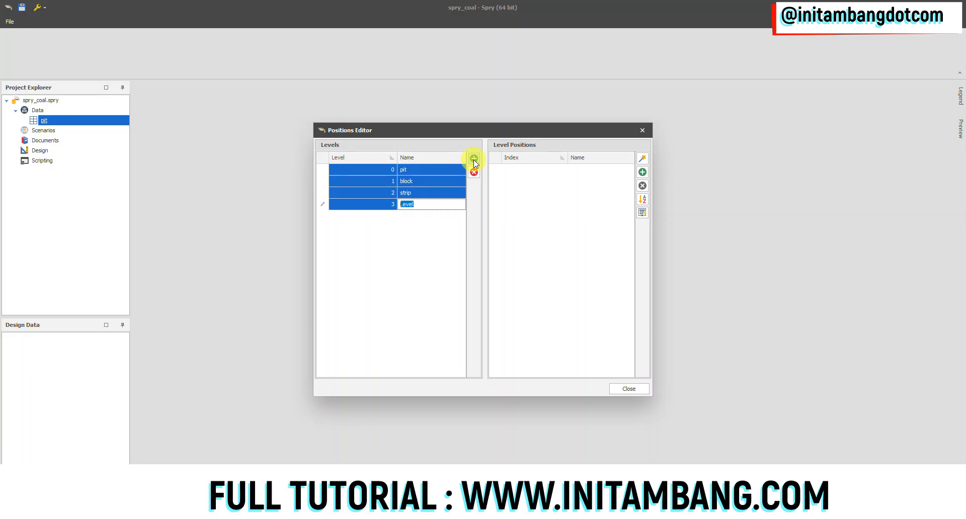
{"action": "type", "text": "bench"}
{"action": "left_click", "coordinate": [474, 159]}
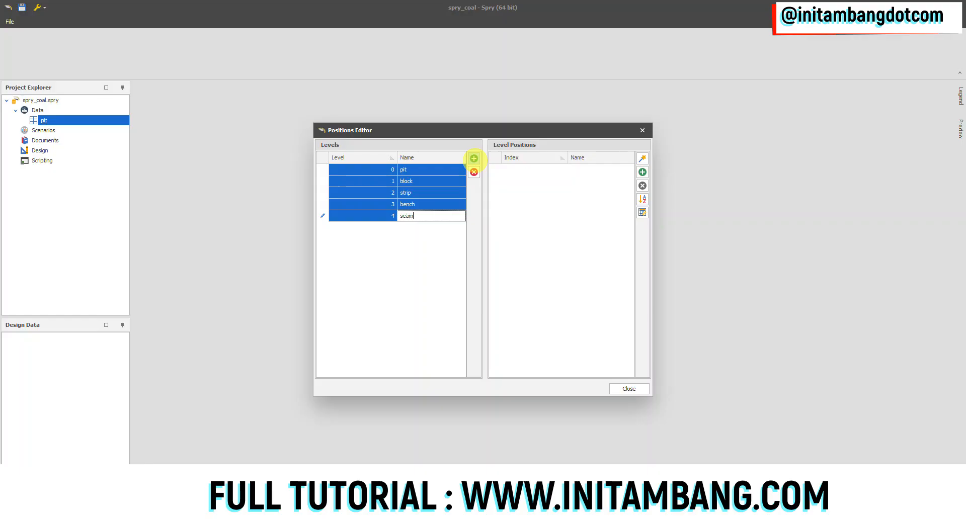
{"action": "left_click", "coordinate": [428, 204]}
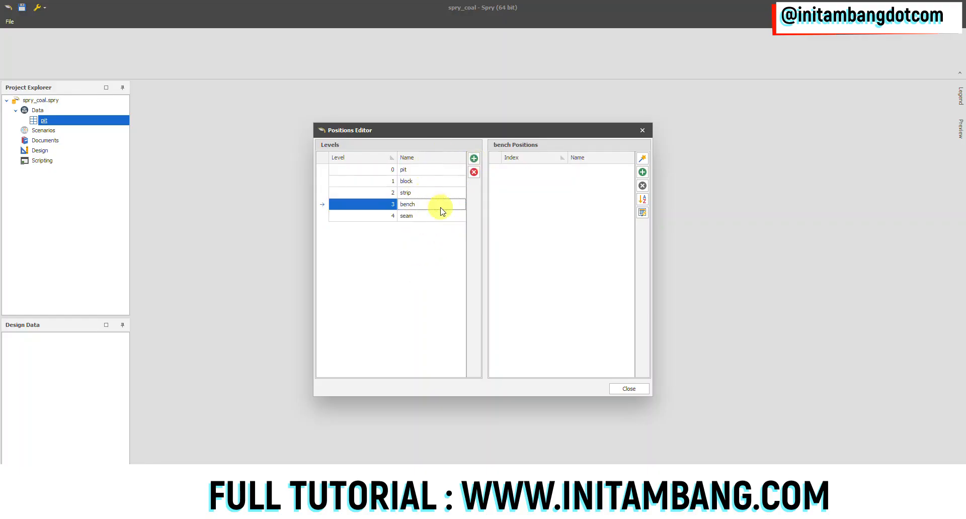
{"action": "left_click", "coordinate": [631, 389]}
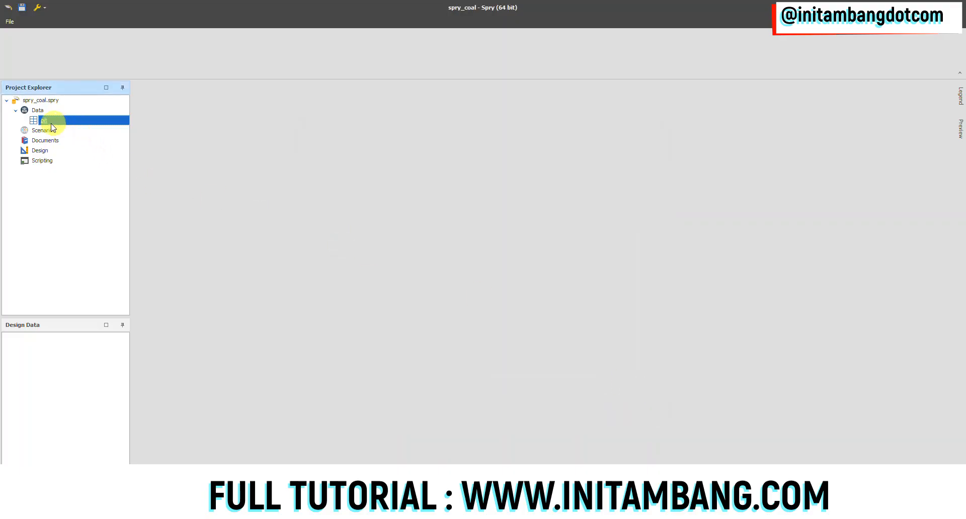
Step: Reopen the pit table's level setup to check the order of its levels, and close it
{"action": "right_click", "coordinate": [47, 121]}
{"action": "mouse_move", "coordinate": [73, 146]}
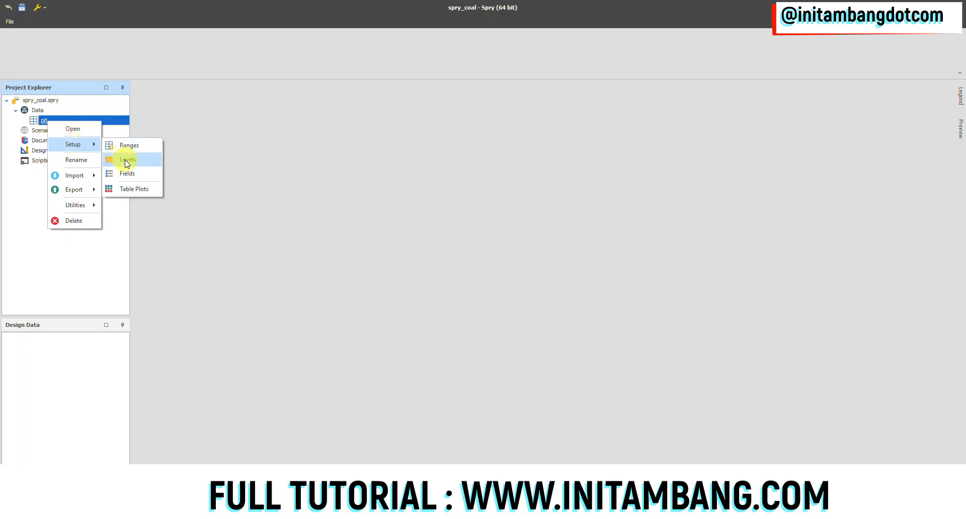
{"action": "left_click", "coordinate": [127, 160]}
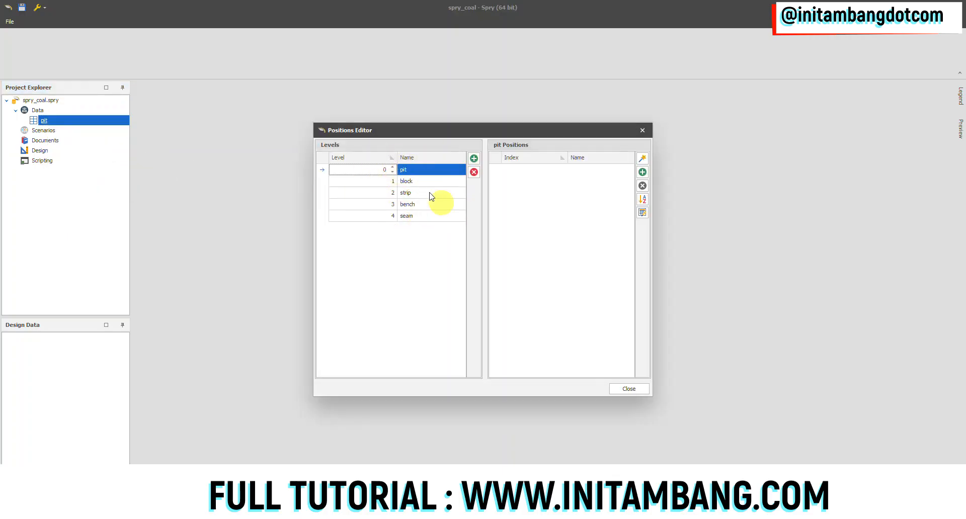
{"action": "left_click", "coordinate": [628, 388]}
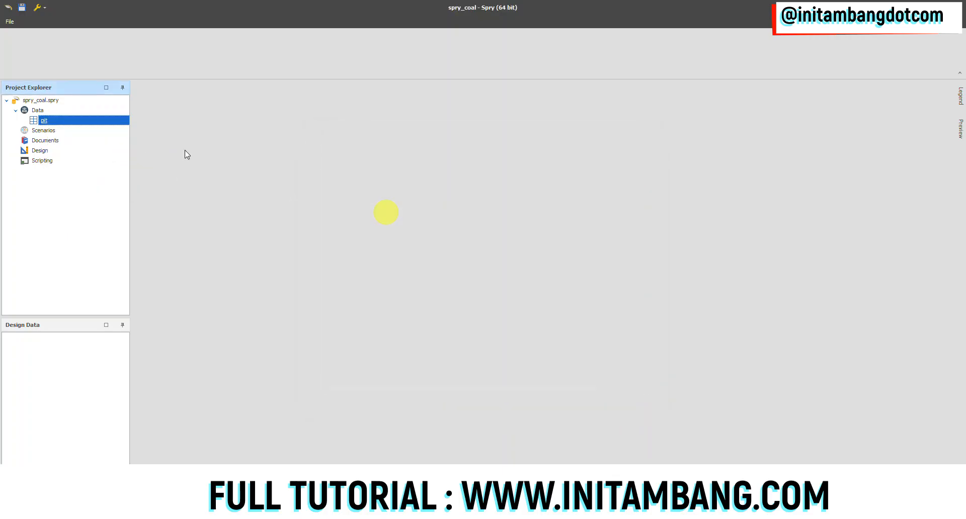
Step: Open the field setup of the pit table and add a folder named coal under Schema
{"action": "right_click", "coordinate": [46, 121]}
{"action": "mouse_move", "coordinate": [76, 144]}
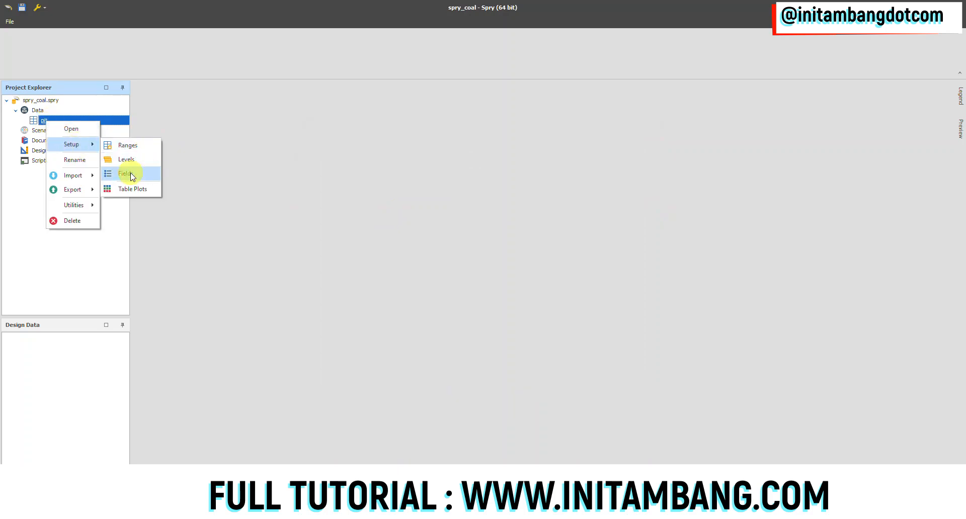
{"action": "left_click", "coordinate": [127, 174]}
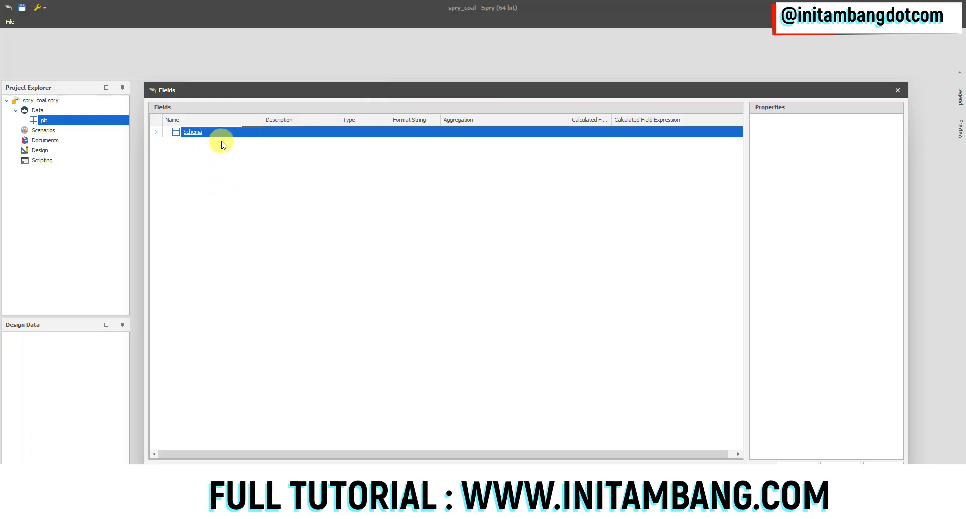
{"action": "right_click", "coordinate": [197, 133]}
{"action": "mouse_move", "coordinate": [225, 147]}
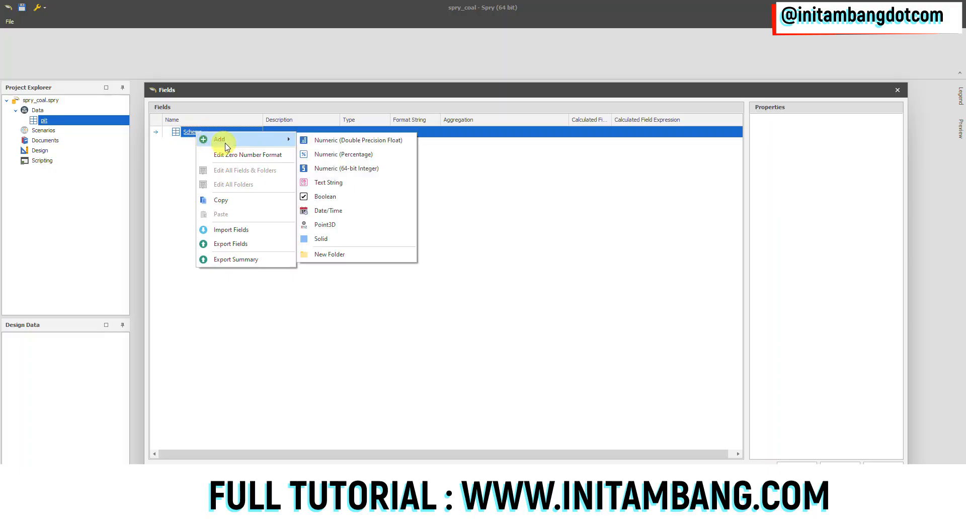
{"action": "left_click", "coordinate": [332, 254]}
{"action": "type", "text": "coal"}
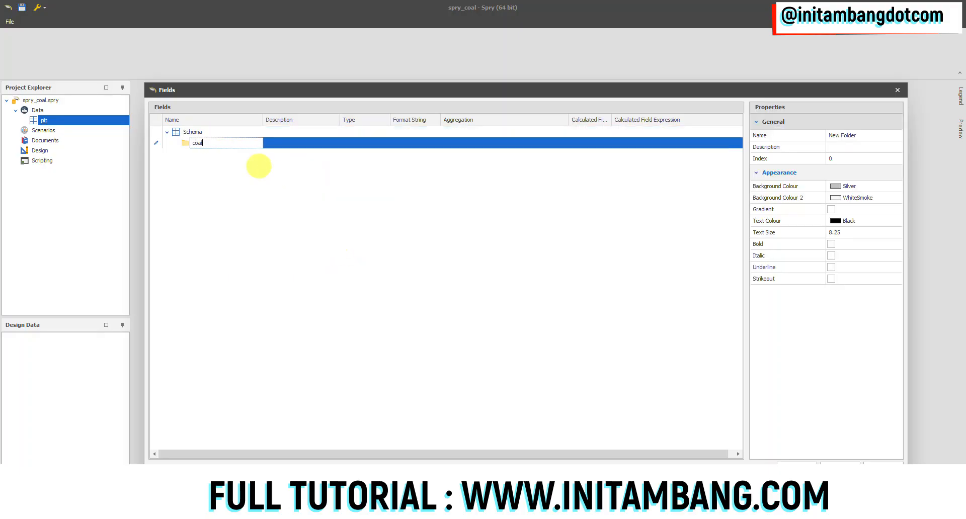
{"action": "key", "text": "Return"}
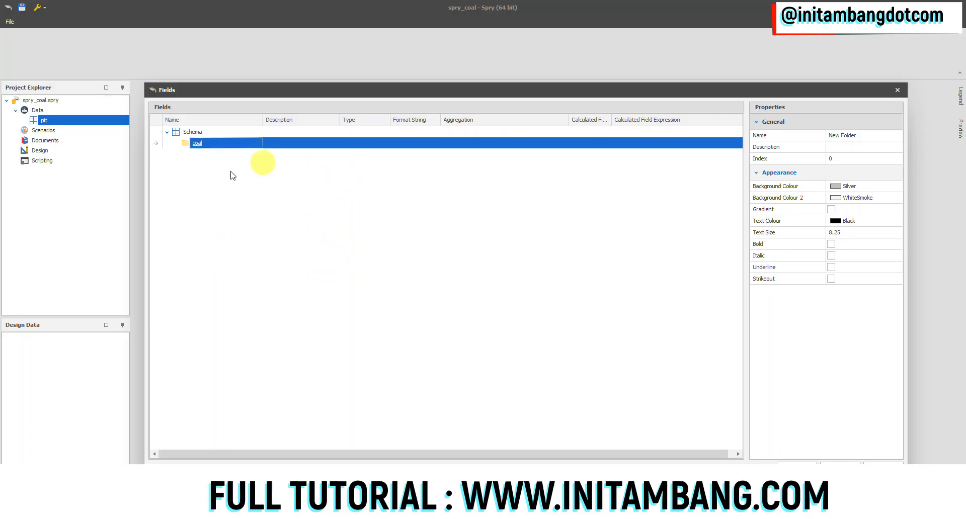
Step: Add a Numeric (Double Precision Float) field named mass to the coal folder
{"action": "right_click", "coordinate": [200, 146]}
{"action": "mouse_move", "coordinate": [246, 154]}
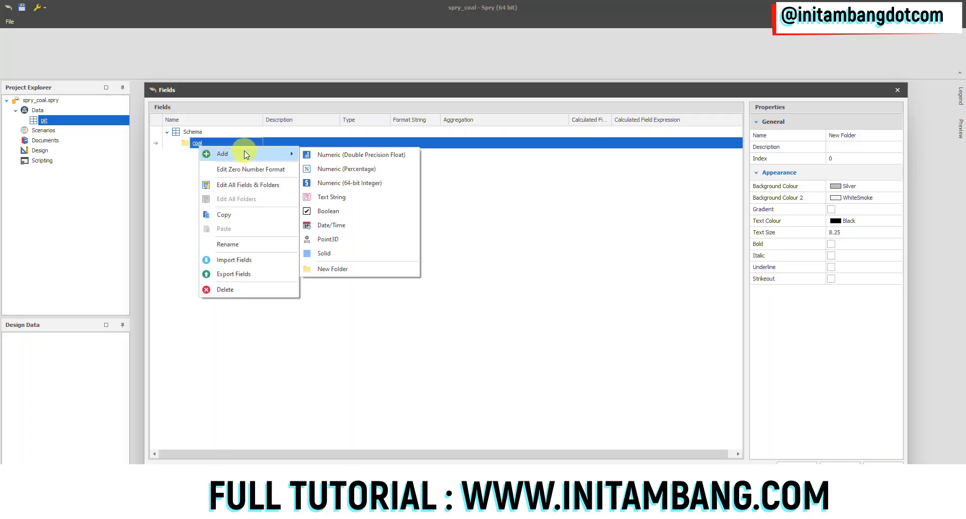
{"action": "left_click", "coordinate": [322, 156]}
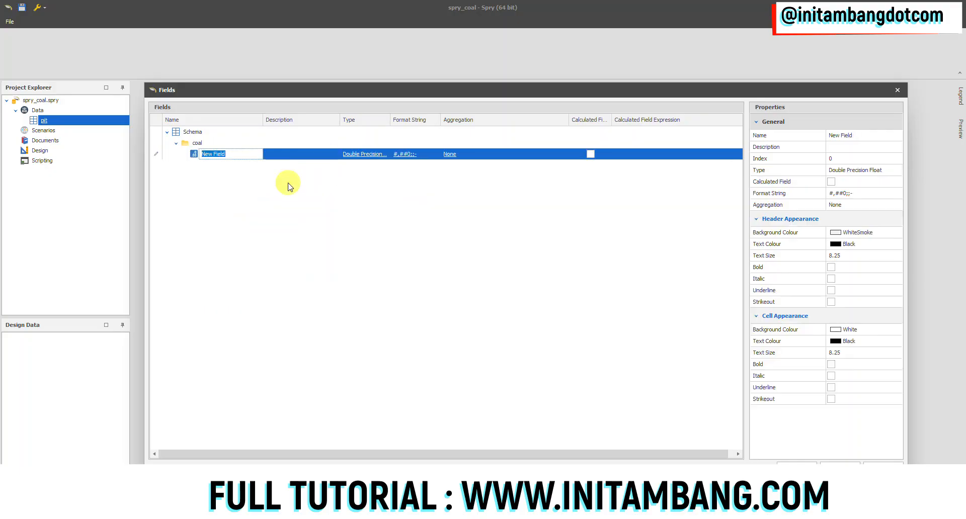
{"action": "type", "text": "ma"}
Step: Set the default aggregation of the mass field to Sum
{"action": "left_click", "coordinate": [458, 154]}
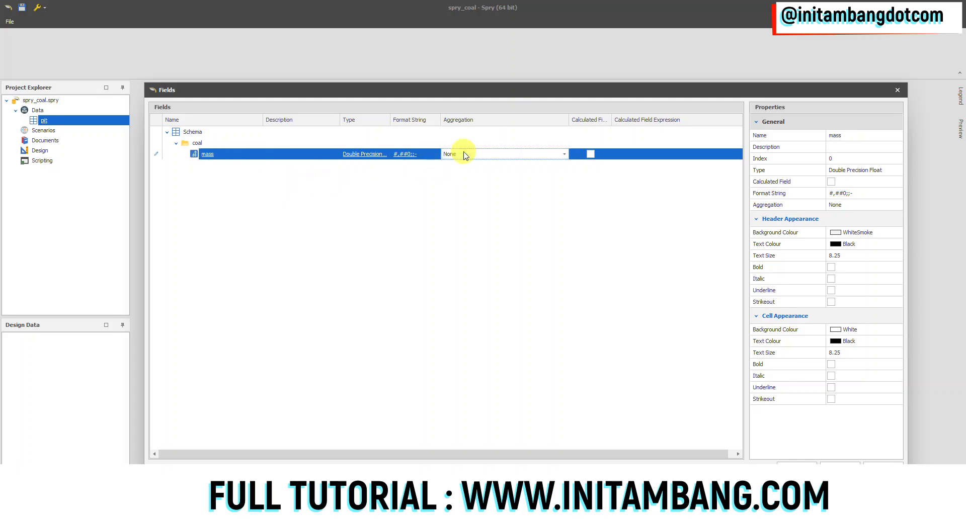
{"action": "left_click", "coordinate": [458, 154]}
{"action": "left_click", "coordinate": [493, 183]}
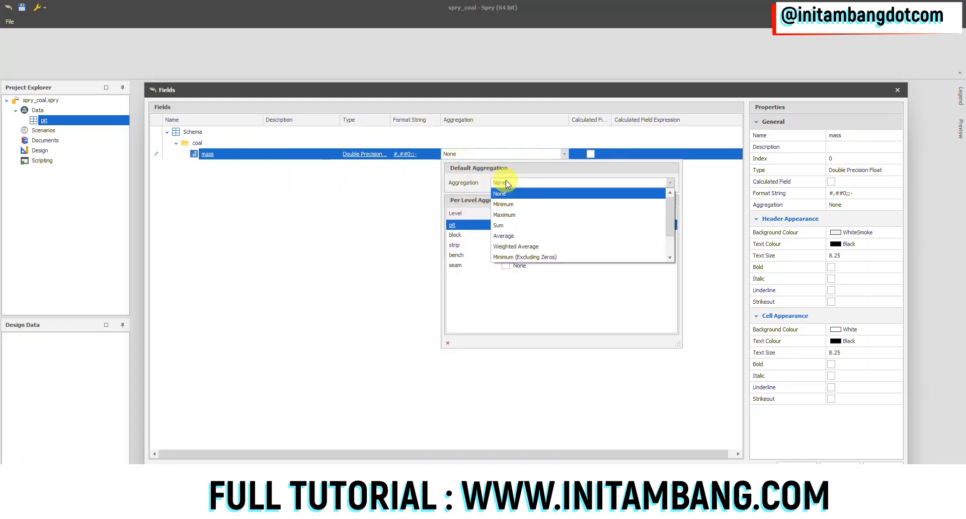
{"action": "left_click", "coordinate": [506, 220]}
{"action": "left_click", "coordinate": [518, 186]}
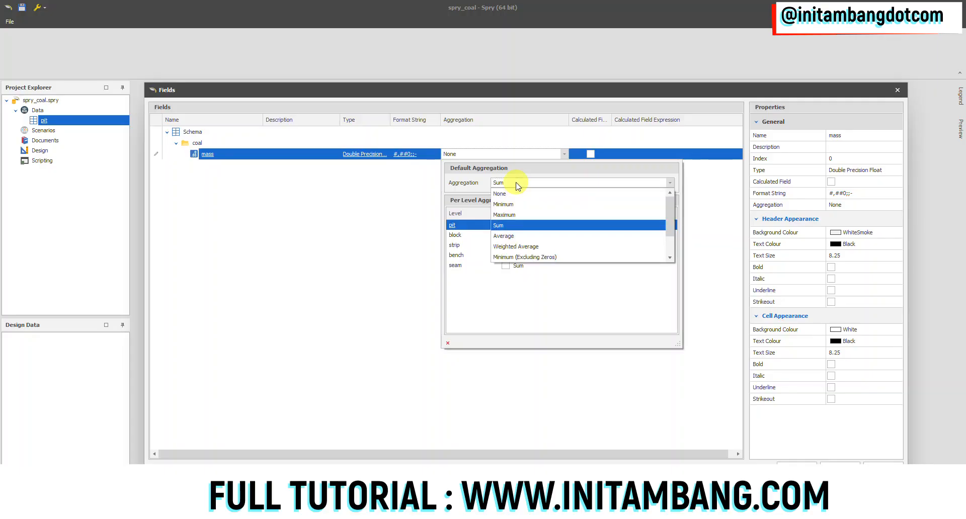
{"action": "left_click", "coordinate": [513, 227]}
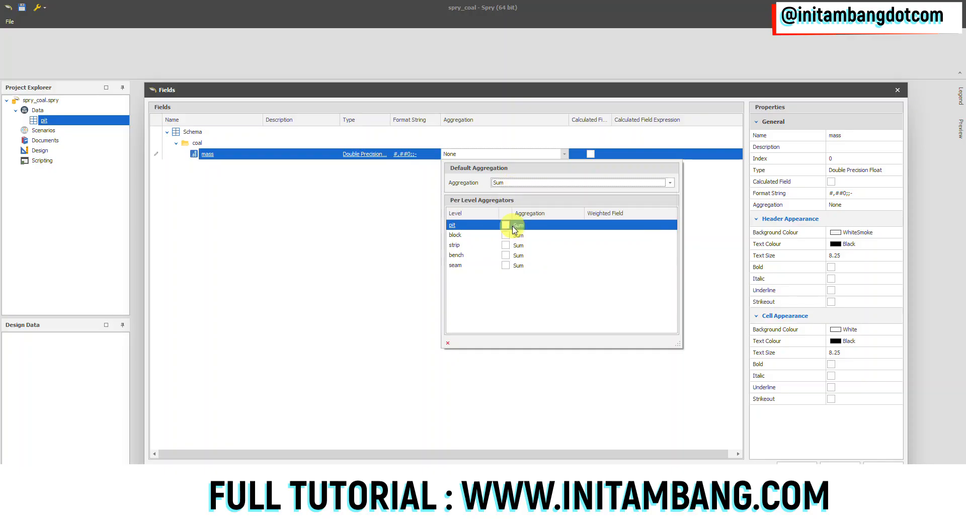
{"action": "left_click", "coordinate": [346, 216]}
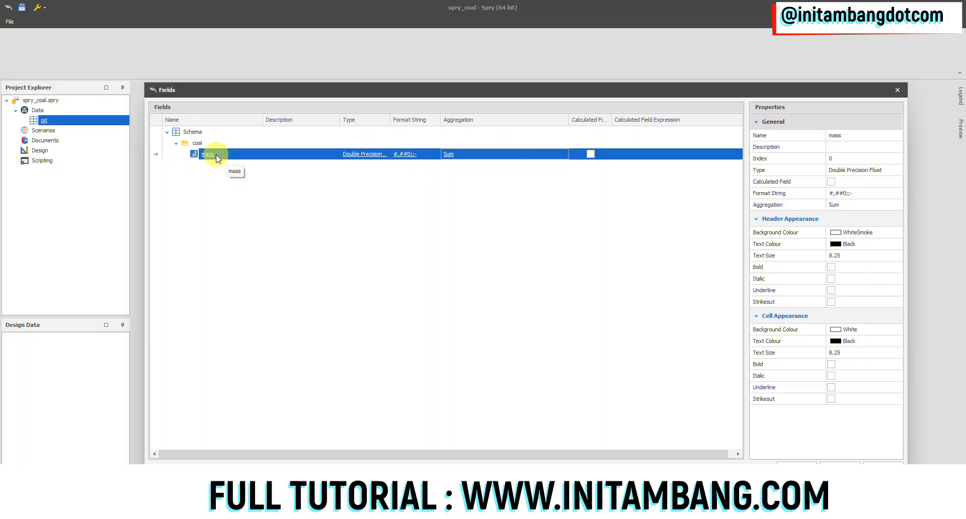
Step: Add a Point3D field named centroid roof to the coal folder
{"action": "right_click", "coordinate": [201, 144]}
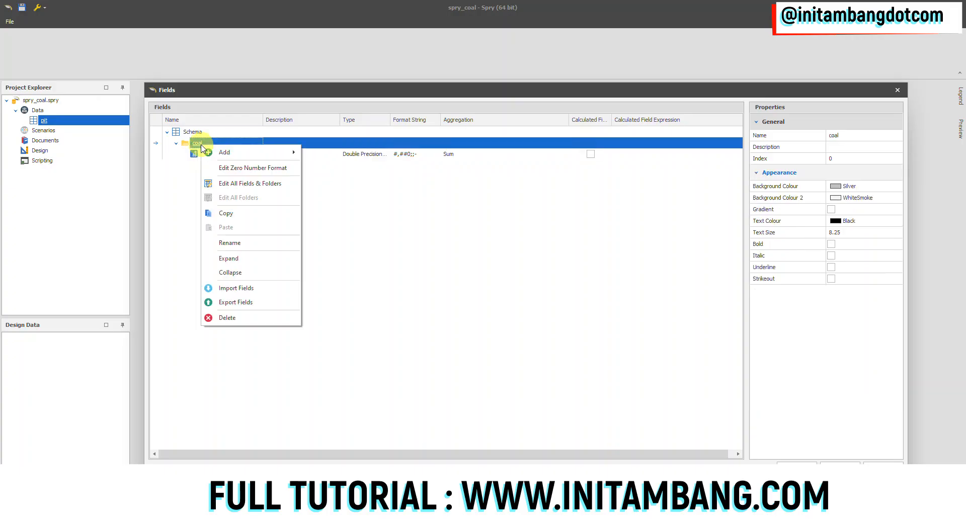
{"action": "mouse_move", "coordinate": [252, 152]}
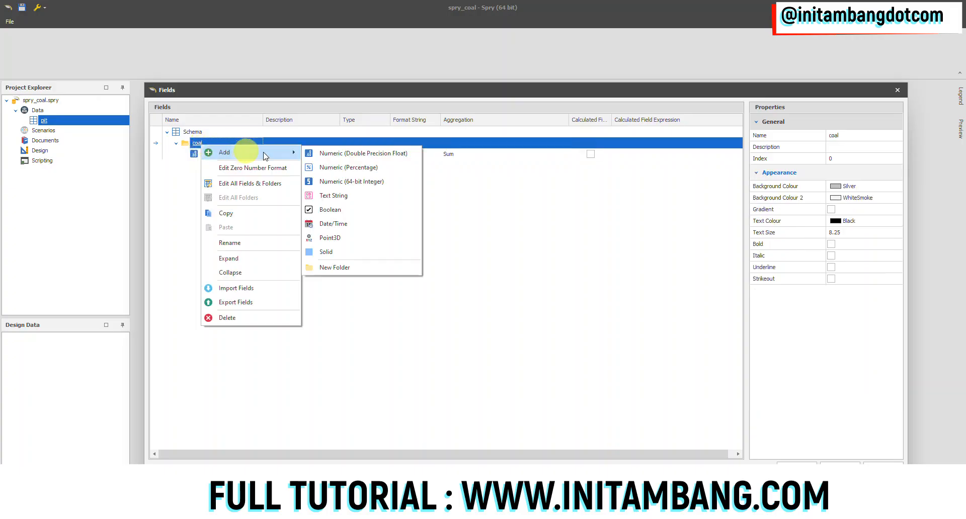
{"action": "left_click", "coordinate": [339, 243]}
{"action": "type", "text": "c"}
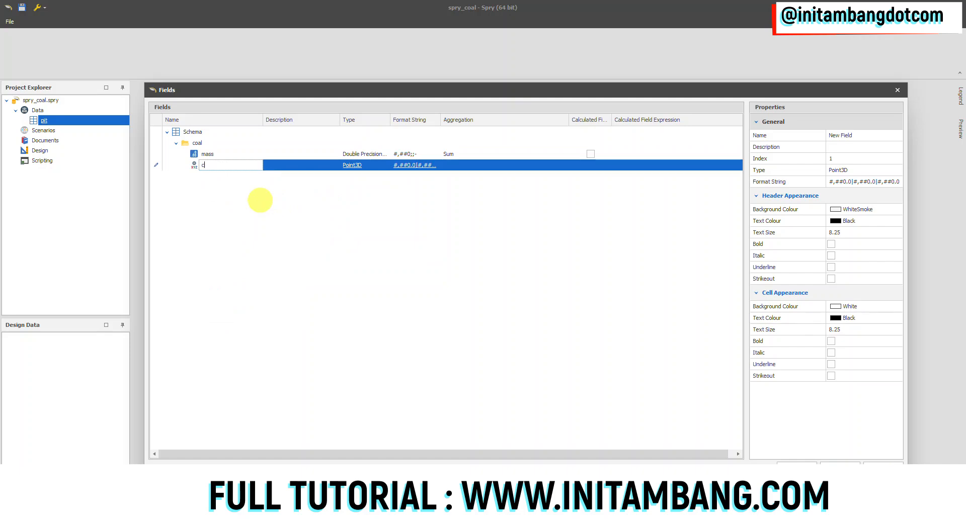
{"action": "type", "text": "ntrtroid roof"}
{"action": "key", "text": "Return"}
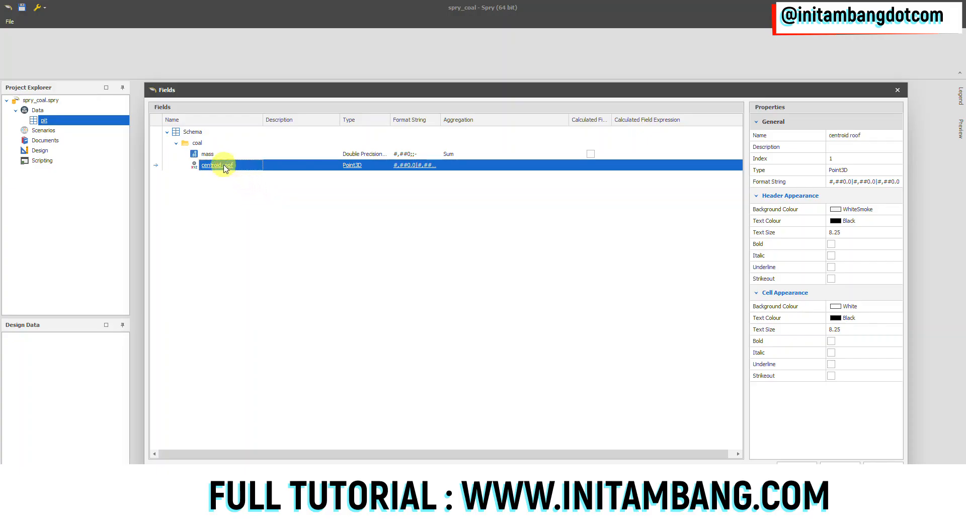
Step: Make two copies of the centroid roof field and rename the first copy centroid centre
{"action": "right_click", "coordinate": [223, 167]}
{"action": "left_click", "coordinate": [233, 173]}
{"action": "right_click", "coordinate": [233, 176]}
{"action": "left_click", "coordinate": [239, 183]}
{"action": "left_click", "coordinate": [889, 135]}
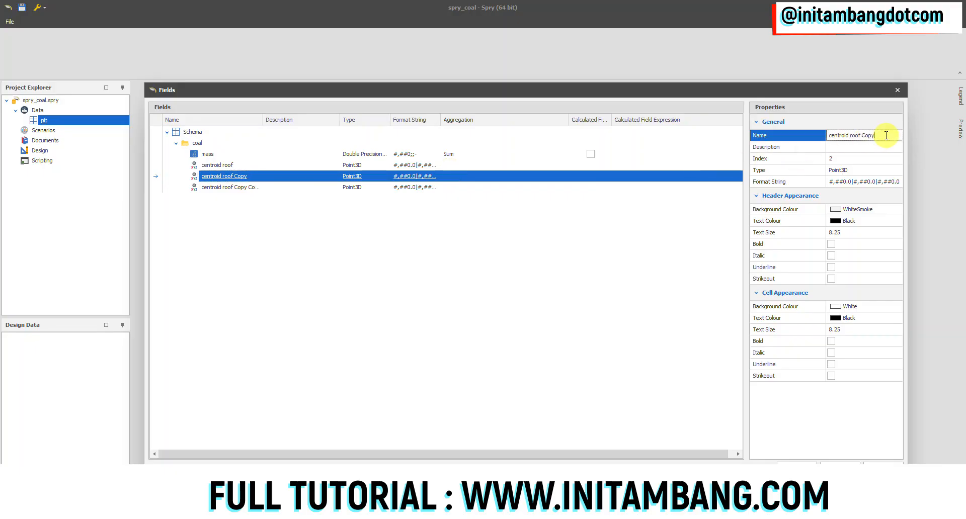
{"action": "left_click_drag", "start_coordinate": [882, 135], "coordinate": [854, 136]}
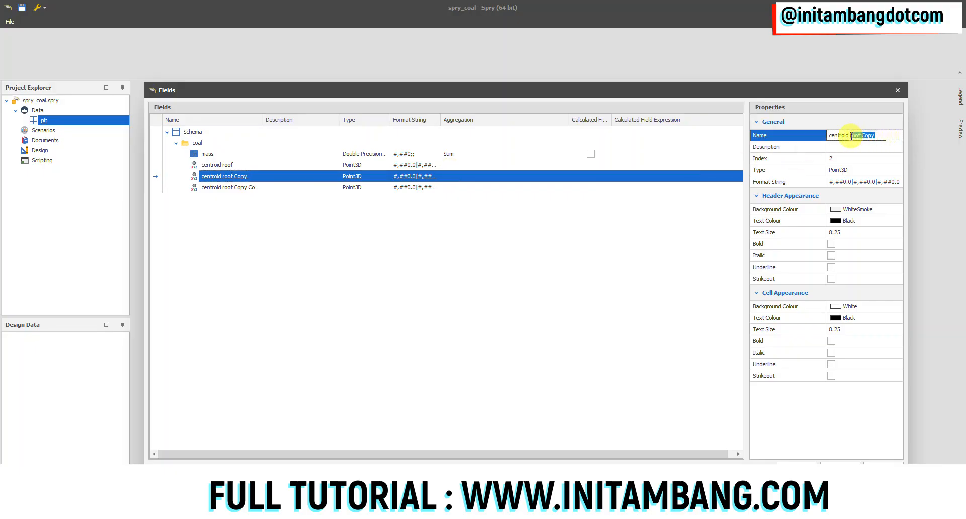
{"action": "type", "text": "centre"}
Step: Rename the second copy of the centroid roof field as centroid floor
{"action": "left_click", "coordinate": [243, 185]}
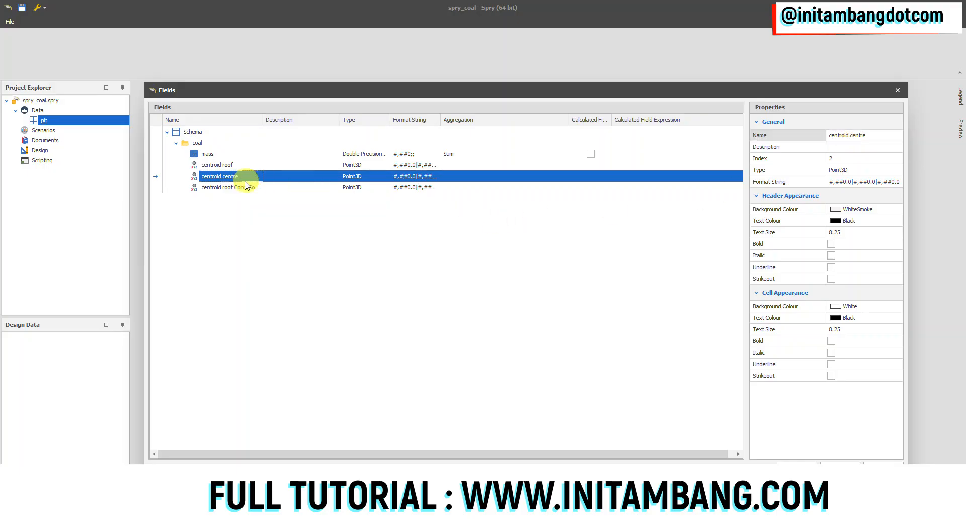
{"action": "left_click", "coordinate": [888, 135]}
{"action": "left_click_drag", "start_coordinate": [887, 135], "coordinate": [854, 137]}
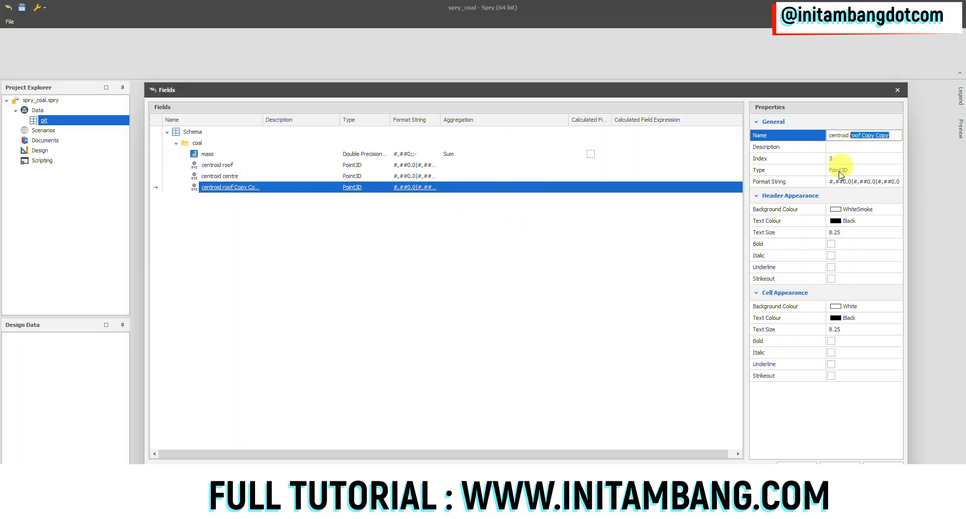
{"action": "type", "text": "floor"}
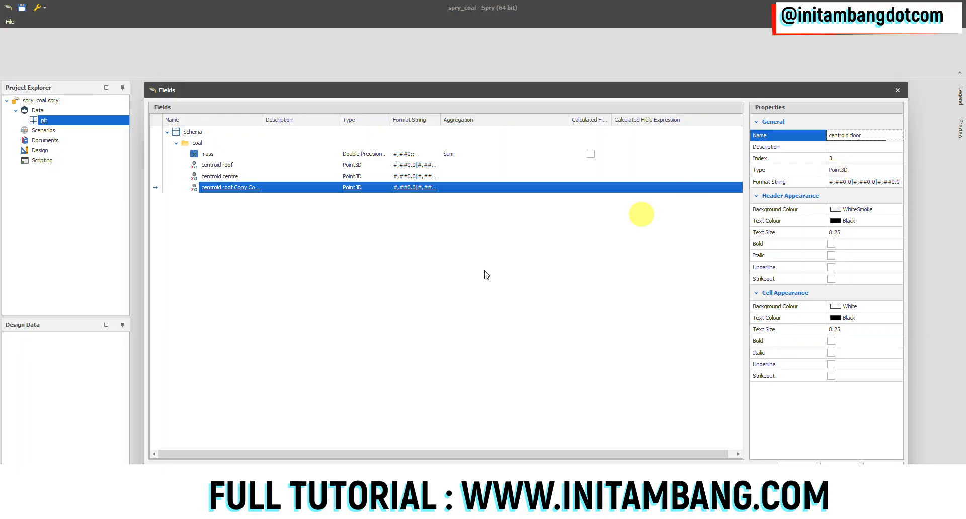
{"action": "left_click", "coordinate": [444, 285]}
Step: Add a Solid field named solid to the coal folder
{"action": "left_click", "coordinate": [201, 143]}
{"action": "right_click", "coordinate": [201, 145]}
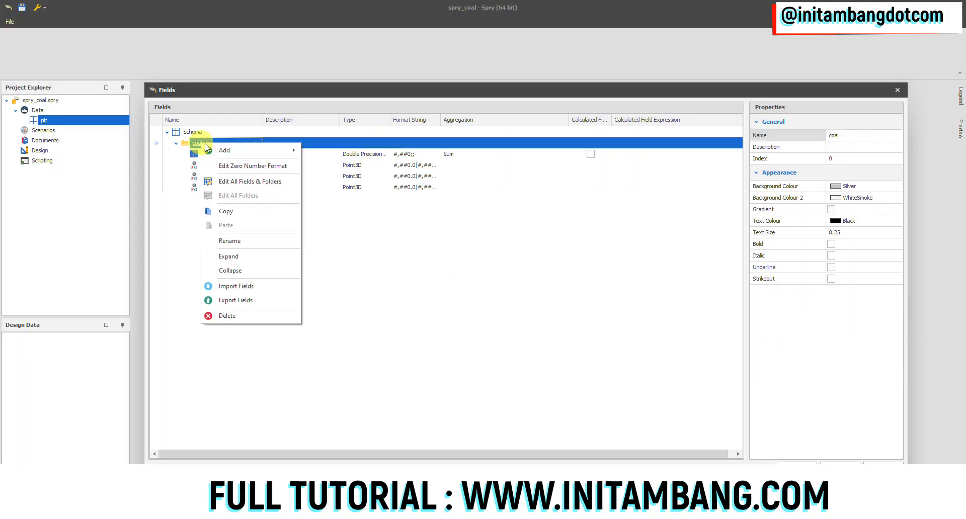
{"action": "mouse_move", "coordinate": [270, 150]}
{"action": "left_click", "coordinate": [339, 250]}
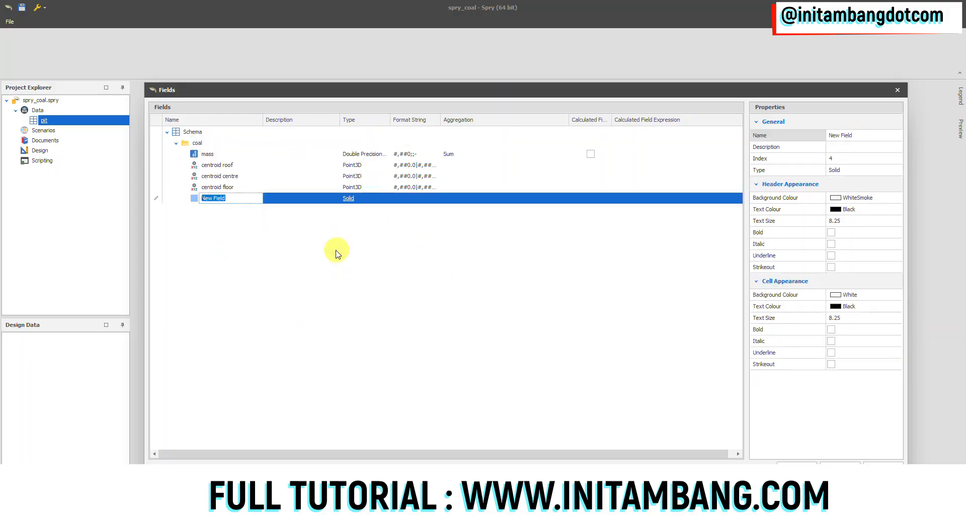
{"action": "type", "text": "solid"}
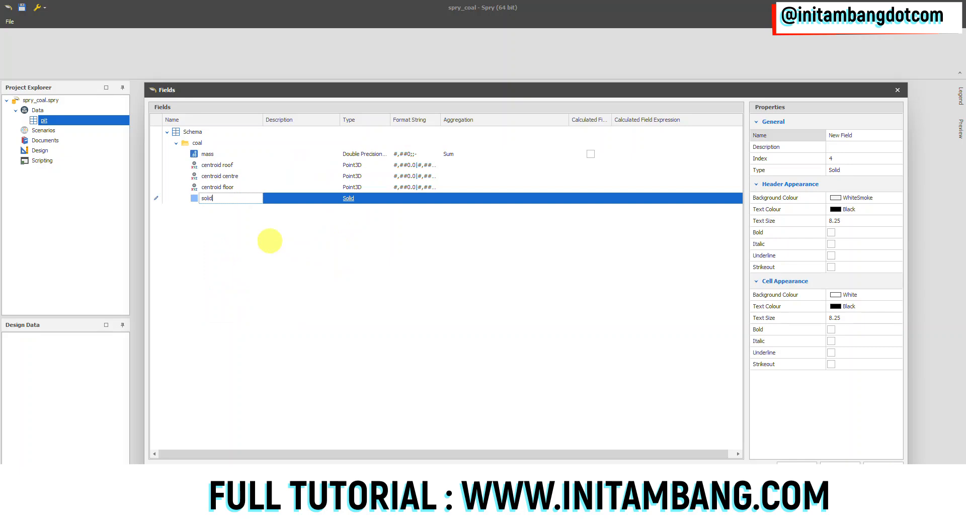
{"action": "left_click", "coordinate": [262, 245]}
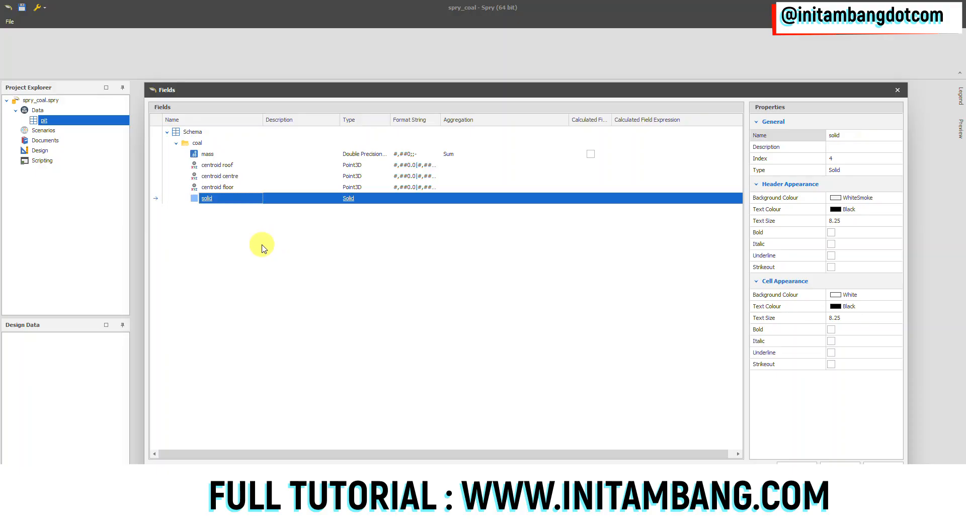
{"action": "left_click", "coordinate": [210, 155]}
{"action": "left_click", "coordinate": [209, 198]}
Step: Duplicate the coal folder with its fields under Schema and rename the copy as waste
{"action": "left_click", "coordinate": [199, 146]}
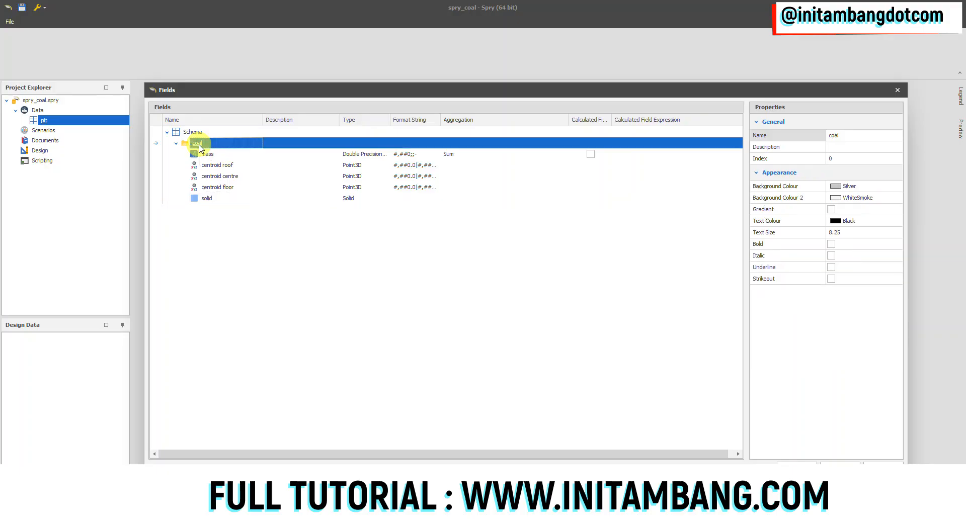
{"action": "right_click", "coordinate": [199, 146]}
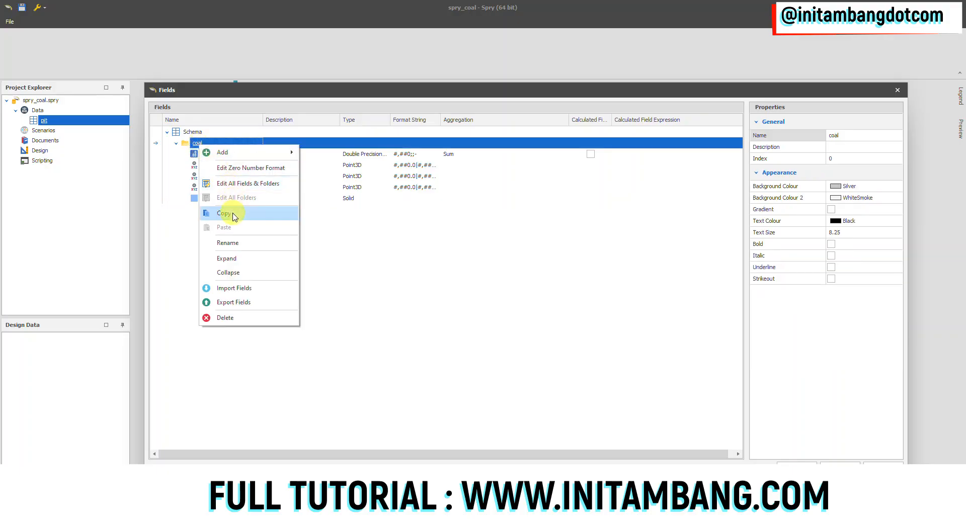
{"action": "left_click", "coordinate": [227, 213]}
{"action": "right_click", "coordinate": [199, 132]}
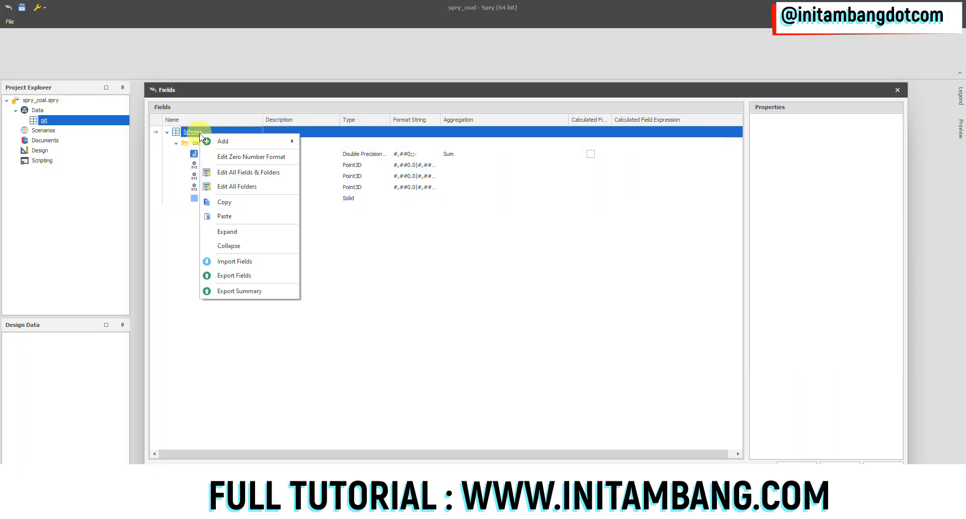
{"action": "left_click", "coordinate": [240, 215]}
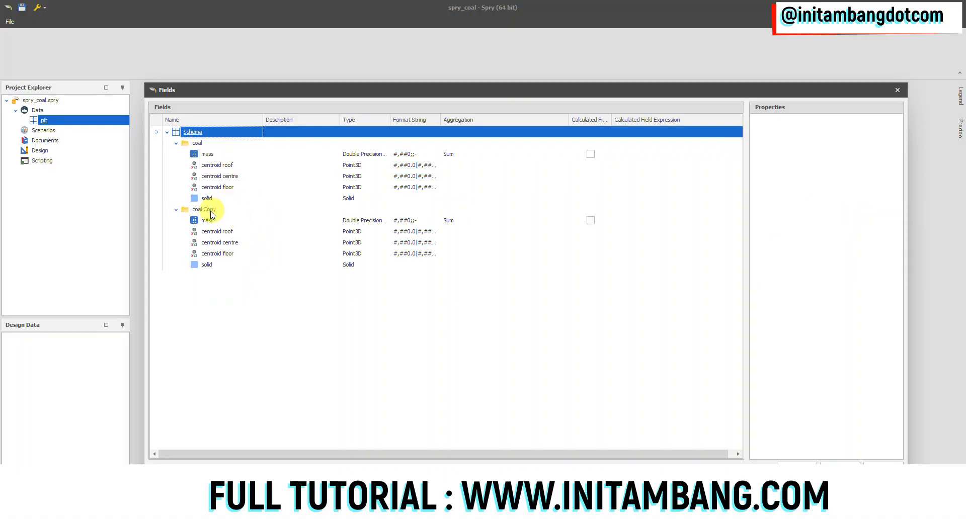
{"action": "left_click", "coordinate": [204, 209]}
{"action": "left_click", "coordinate": [841, 135]}
{"action": "left_click", "coordinate": [840, 135]}
{"action": "type", "text": "W"}
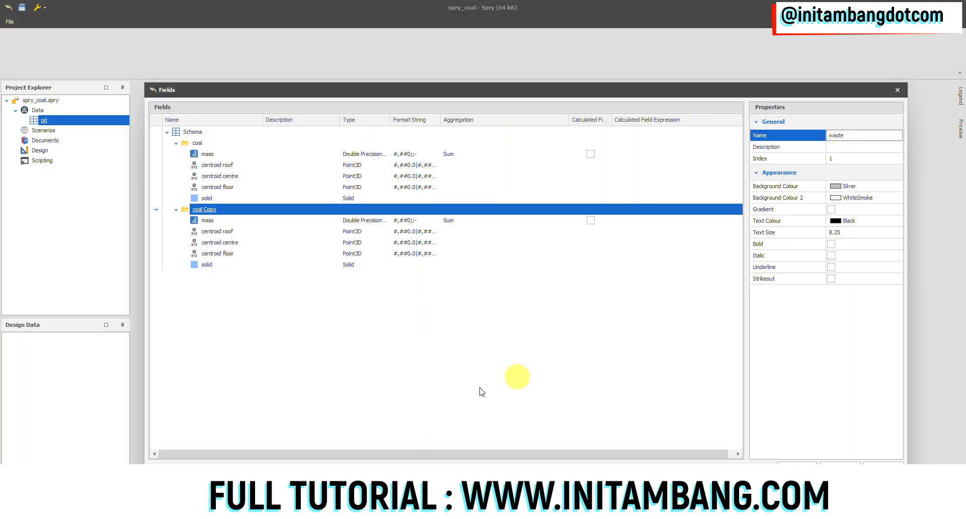
Step: Rename the waste folder's mass field as volume, then apply the field changes and close the editor
{"action": "left_click", "coordinate": [208, 220]}
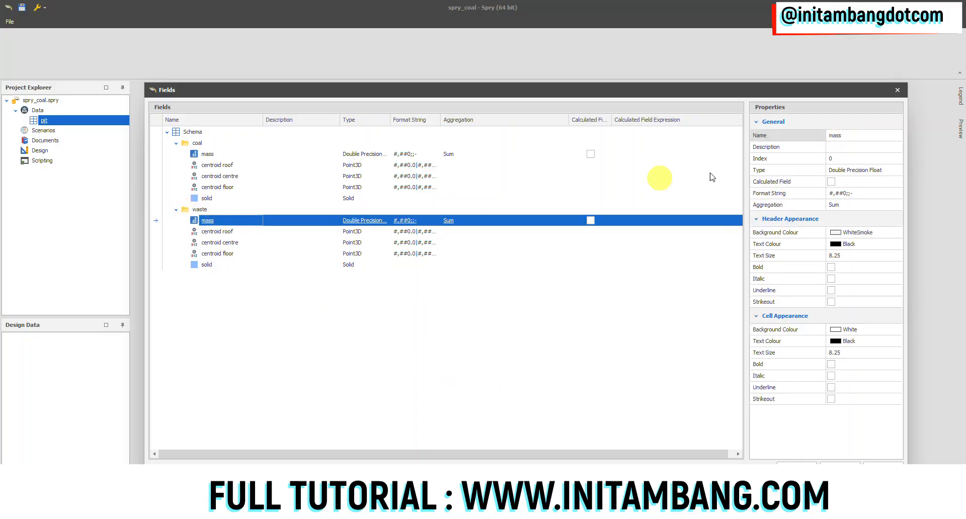
{"action": "left_click", "coordinate": [843, 135]}
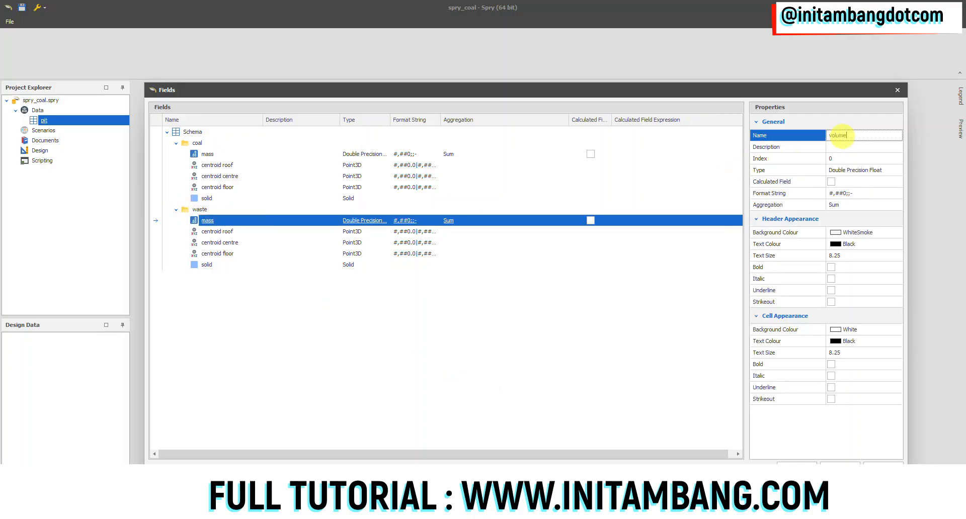
{"action": "left_click", "coordinate": [498, 363]}
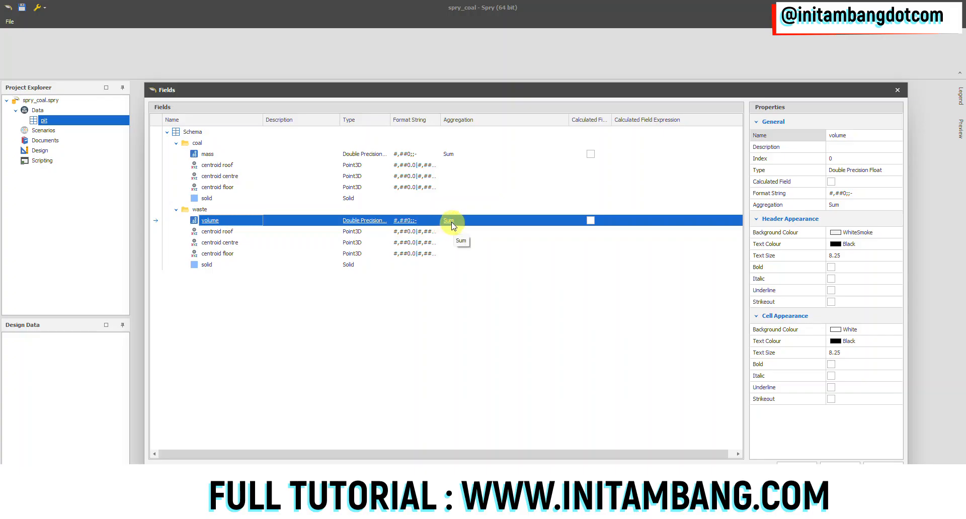
{"action": "left_click", "coordinate": [209, 155]}
{"action": "left_click", "coordinate": [209, 221]}
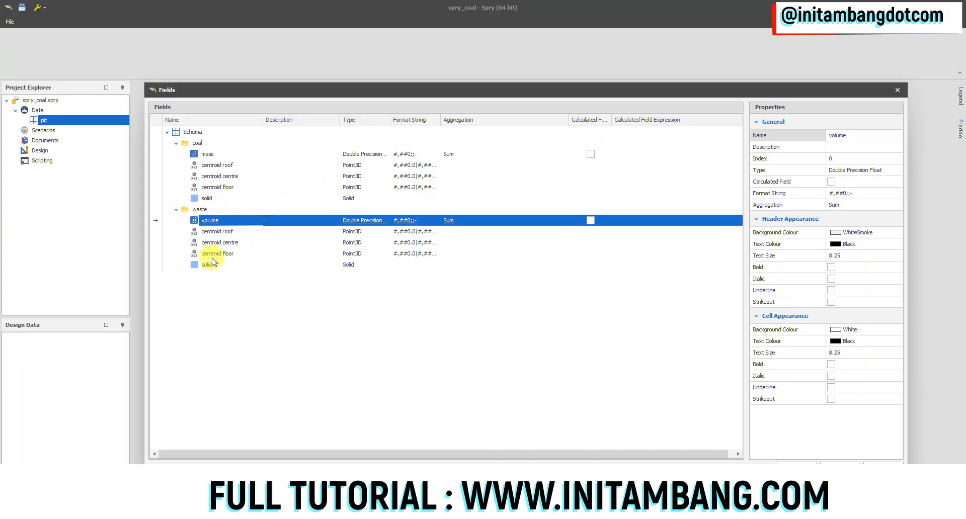
{"action": "left_click", "coordinate": [211, 266]}
{"action": "left_click", "coordinate": [211, 199]}
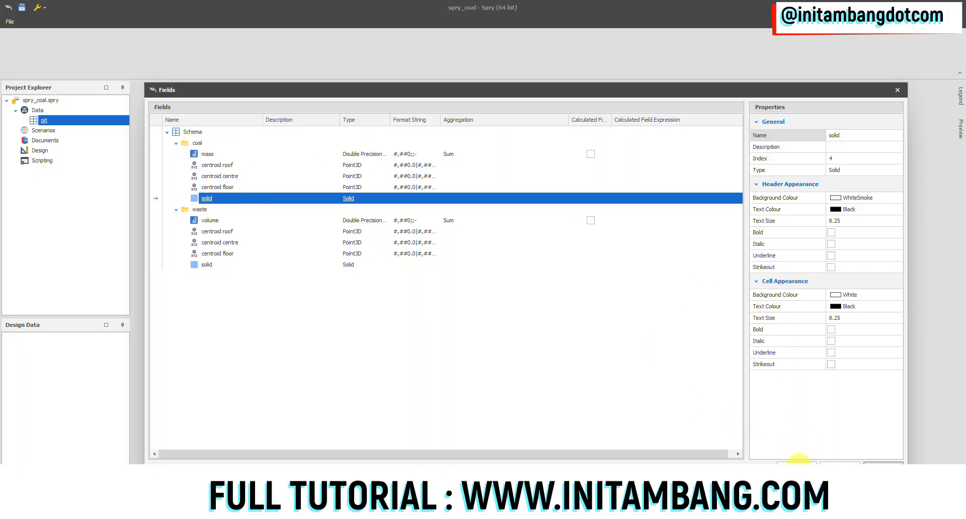
{"action": "left_click", "coordinate": [883, 462]}
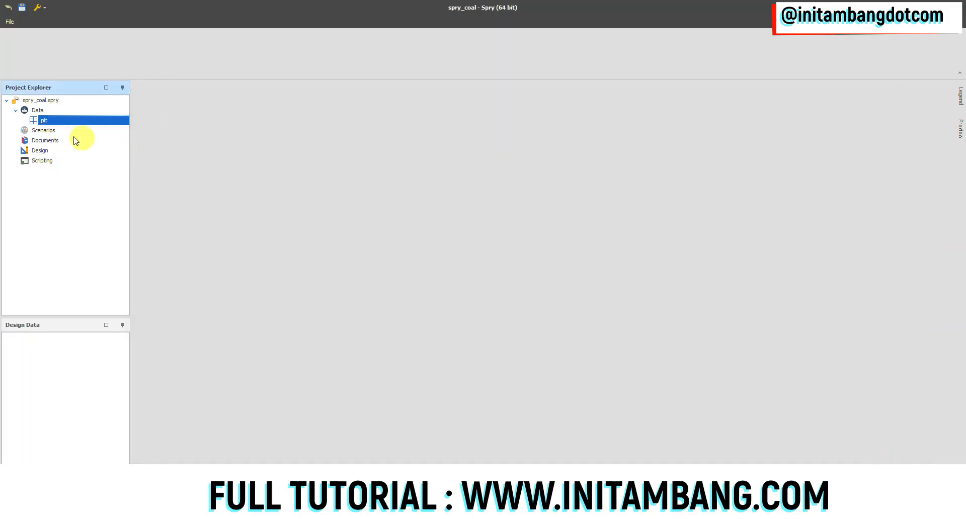
Step: Review the pit table's coal and waste fields in the Fields editor
{"action": "right_click", "coordinate": [48, 121]}
{"action": "mouse_move", "coordinate": [74, 143]}
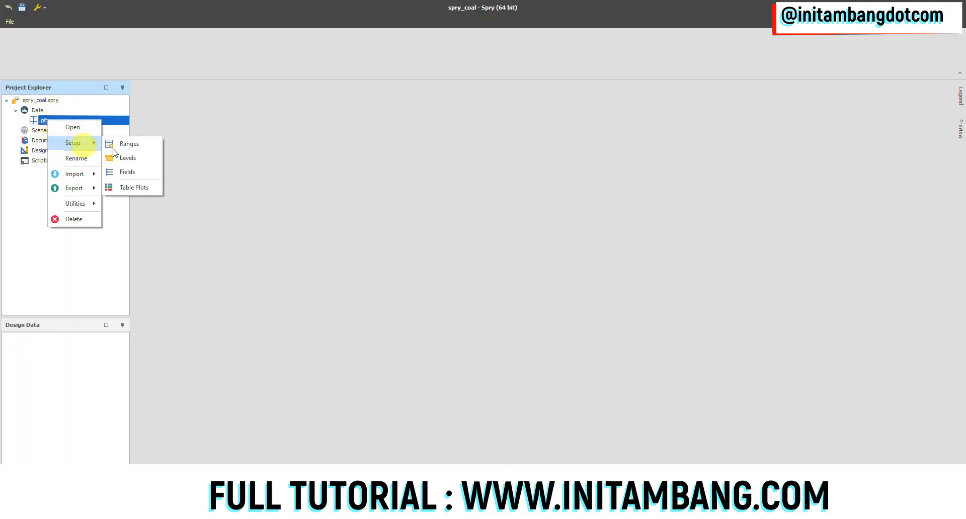
{"action": "left_click", "coordinate": [131, 172]}
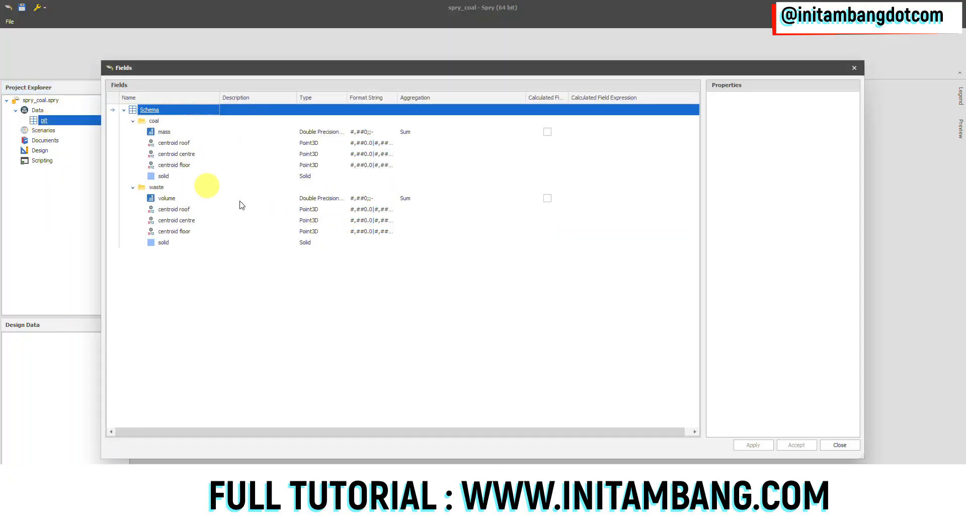
{"action": "left_click", "coordinate": [839, 444]}
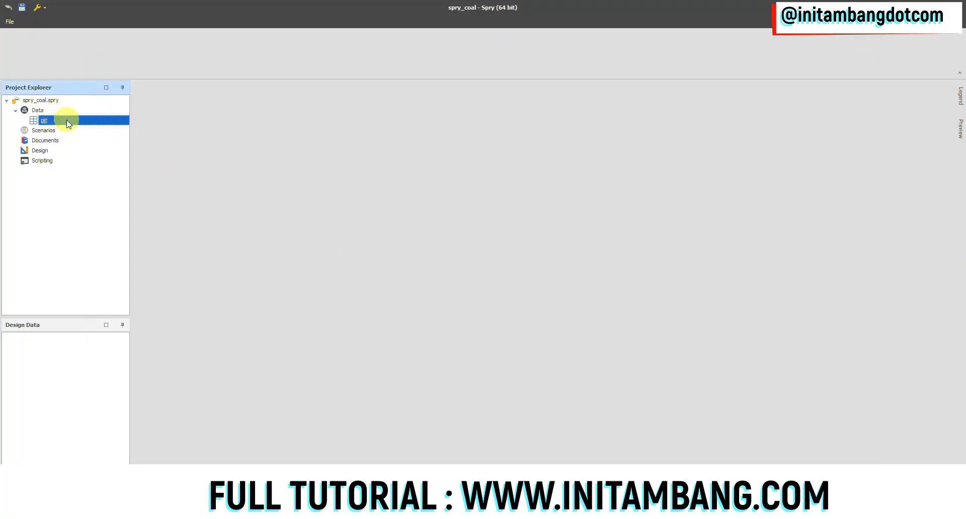
Step: Create a new data table named disposal
{"action": "right_click", "coordinate": [40, 111]}
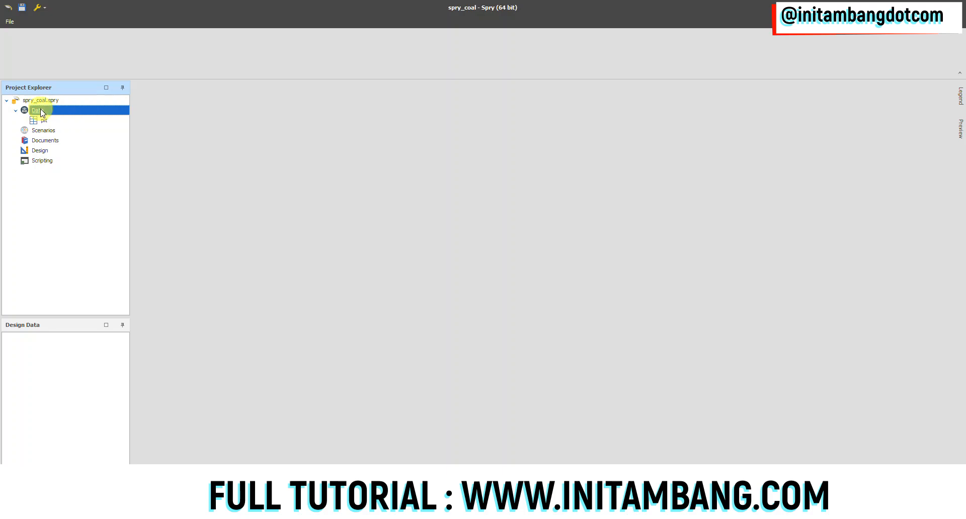
{"action": "mouse_move", "coordinate": [76, 116]}
{"action": "left_click", "coordinate": [146, 119]}
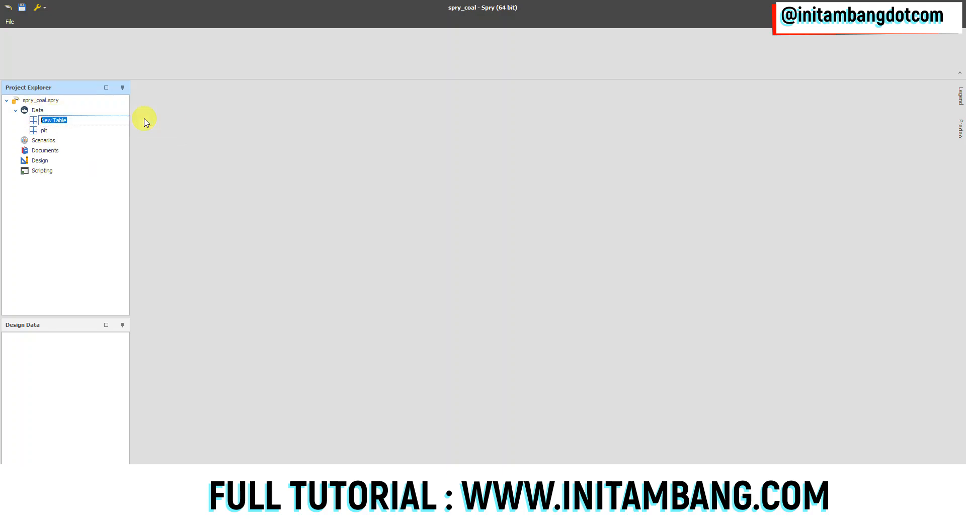
{"action": "type", "text": "dl"}
{"action": "left_click", "coordinate": [47, 130]}
{"action": "left_click", "coordinate": [53, 120]}
Step: Add the levels disposal, block, strip and bench to the disposal table
{"action": "right_click", "coordinate": [54, 119]}
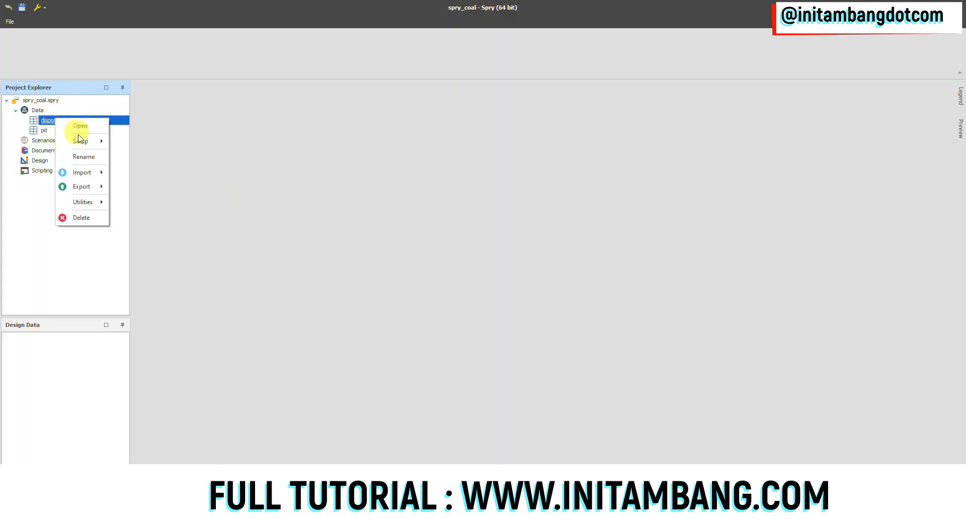
{"action": "mouse_move", "coordinate": [81, 141]}
{"action": "left_click", "coordinate": [132, 156]}
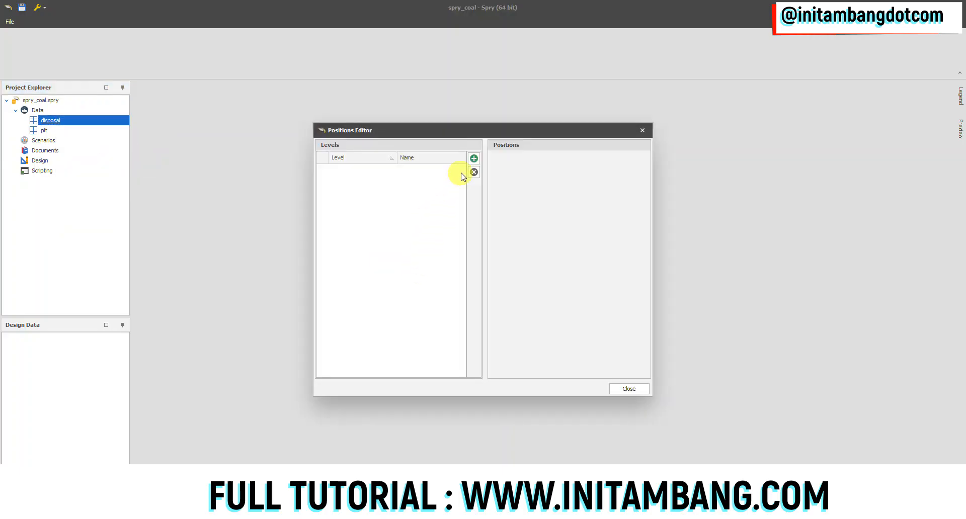
{"action": "left_click", "coordinate": [473, 159]}
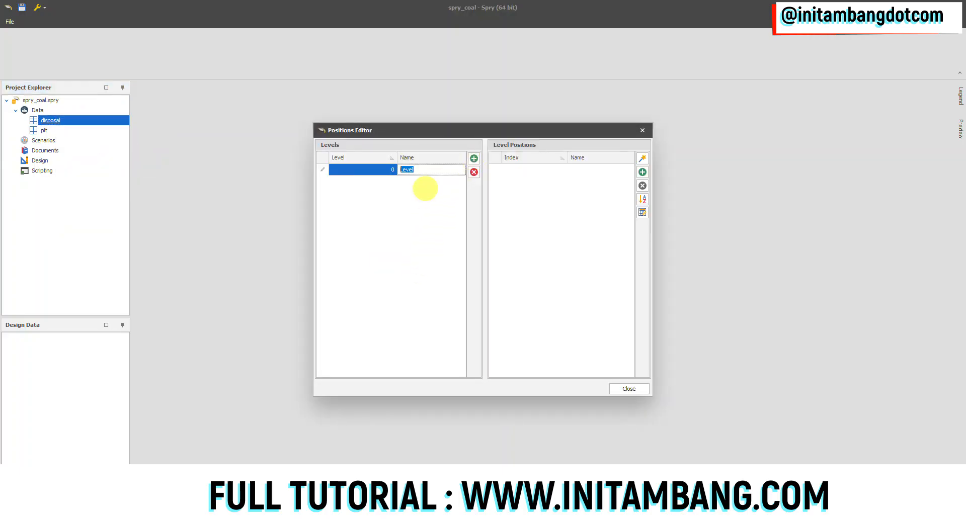
{"action": "left_click", "coordinate": [474, 159]}
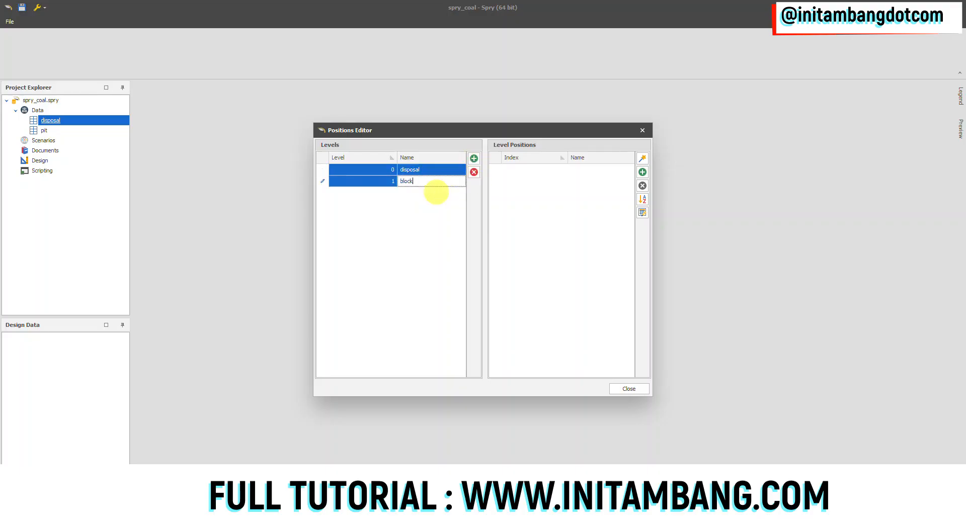
{"action": "type", "text": "block"}
{"action": "left_click", "coordinate": [474, 159]}
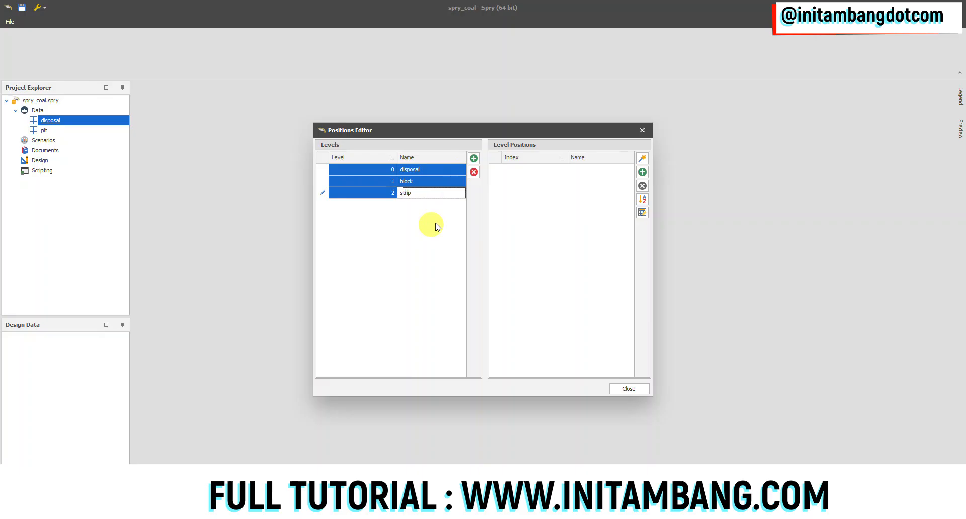
{"action": "left_click", "coordinate": [474, 158]}
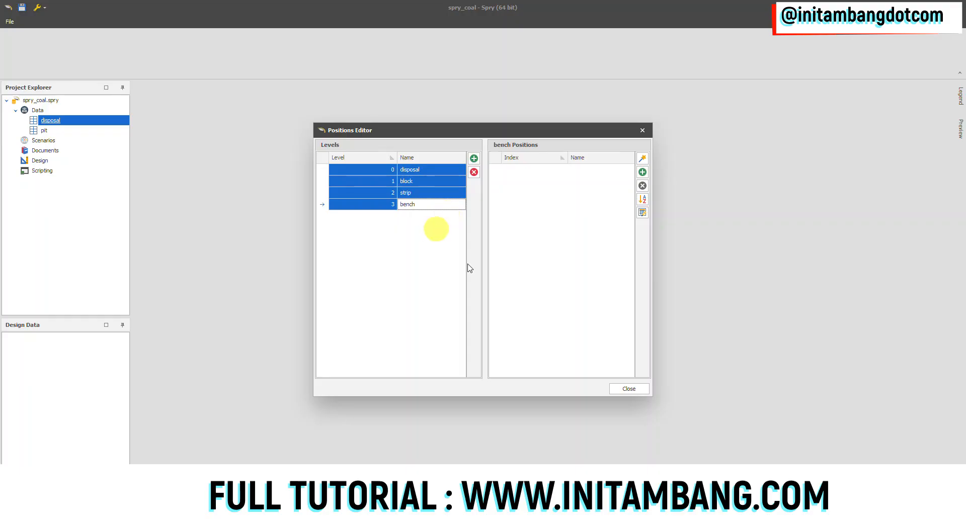
{"action": "left_click", "coordinate": [616, 389]}
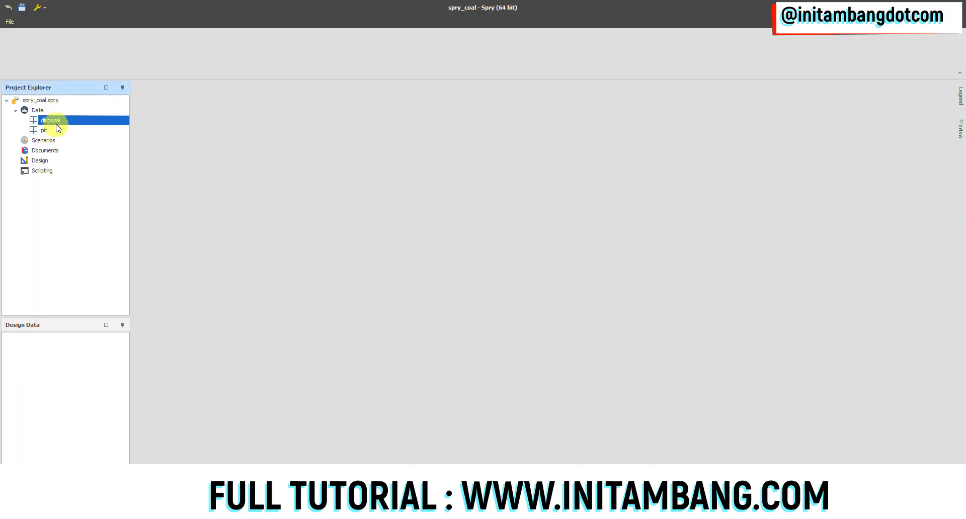
Step: Check the disposal table's levels in the Positions Editor
{"action": "right_click", "coordinate": [58, 123]}
{"action": "mouse_move", "coordinate": [81, 142]}
{"action": "left_click", "coordinate": [144, 157]}
{"action": "left_click", "coordinate": [623, 388]}
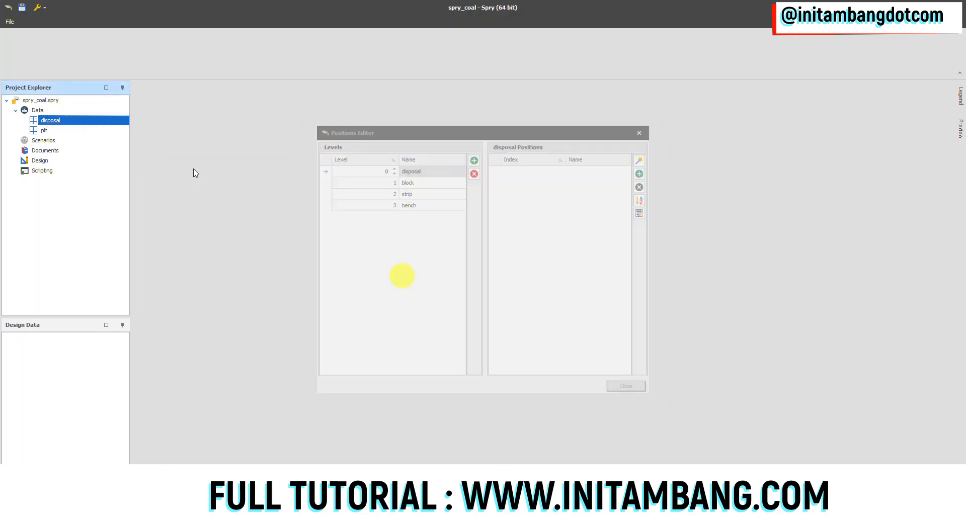
Step: Add a folder named waste to the disposal table's field schema
{"action": "right_click", "coordinate": [64, 123]}
{"action": "mouse_move", "coordinate": [89, 143]}
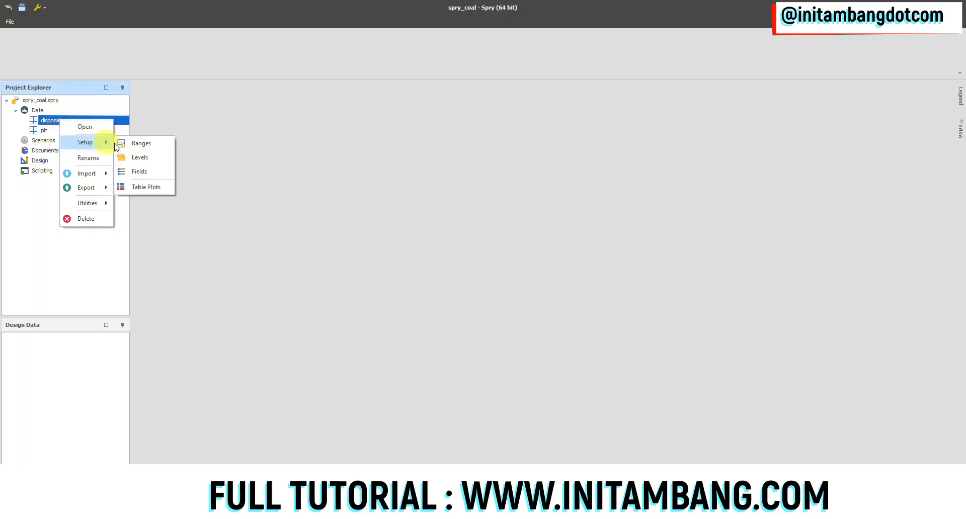
{"action": "left_click", "coordinate": [145, 173]}
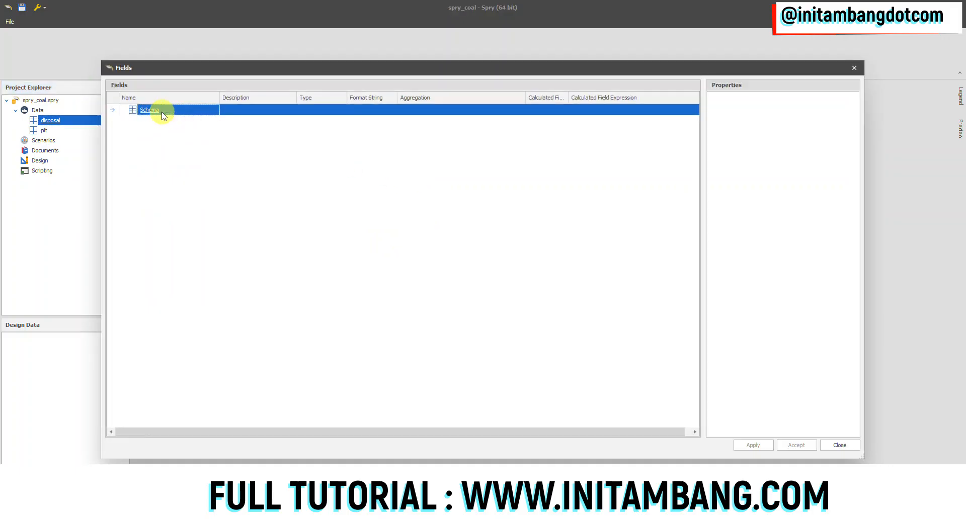
{"action": "right_click", "coordinate": [157, 113]}
{"action": "mouse_move", "coordinate": [189, 118]}
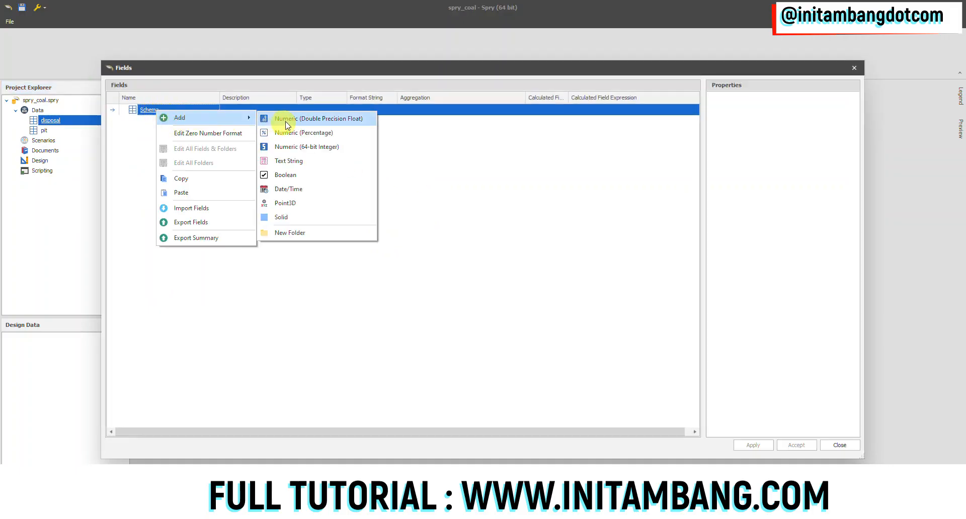
{"action": "left_click", "coordinate": [292, 233]}
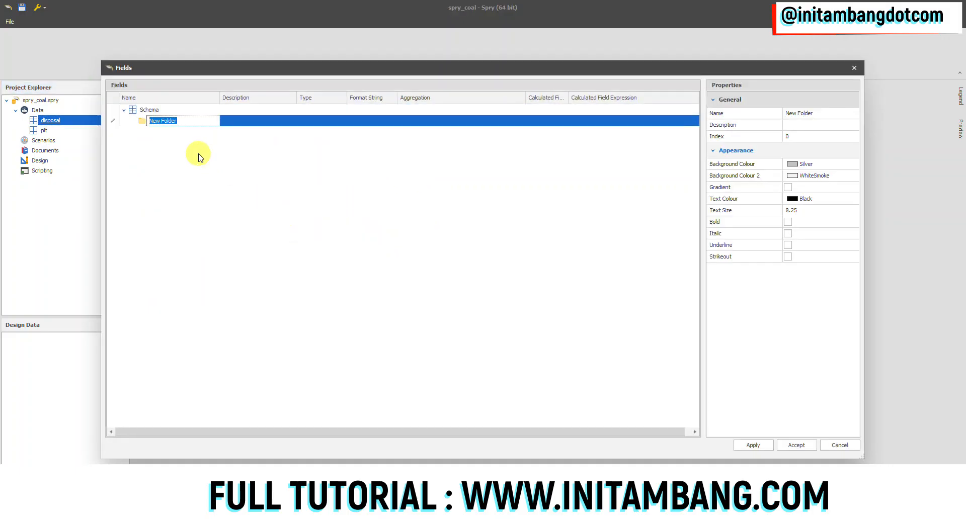
{"action": "type", "text": "vol"}
{"action": "key", "text": "Return"}
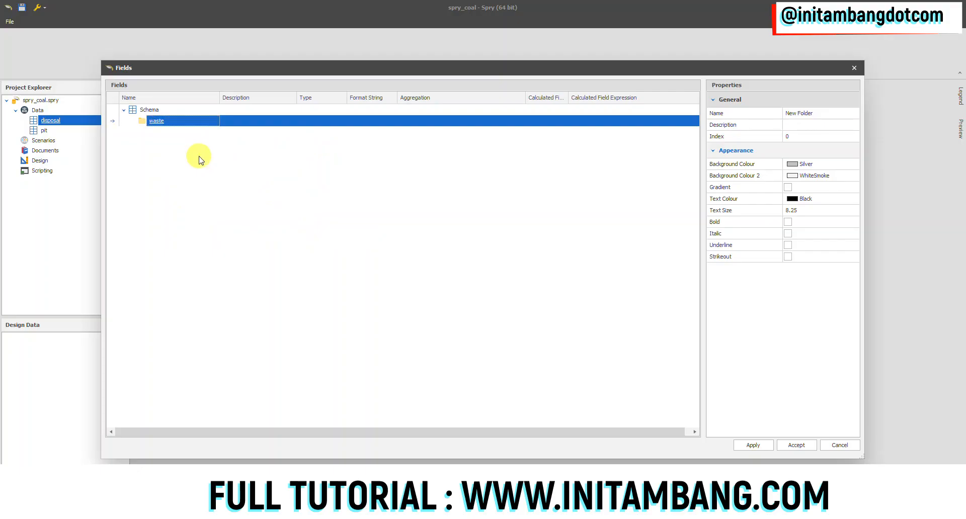
Step: Add a double precision numeric field named volume to the waste folder and set its default aggregation to Sum
{"action": "right_click", "coordinate": [165, 125]}
{"action": "mouse_move", "coordinate": [170, 130]}
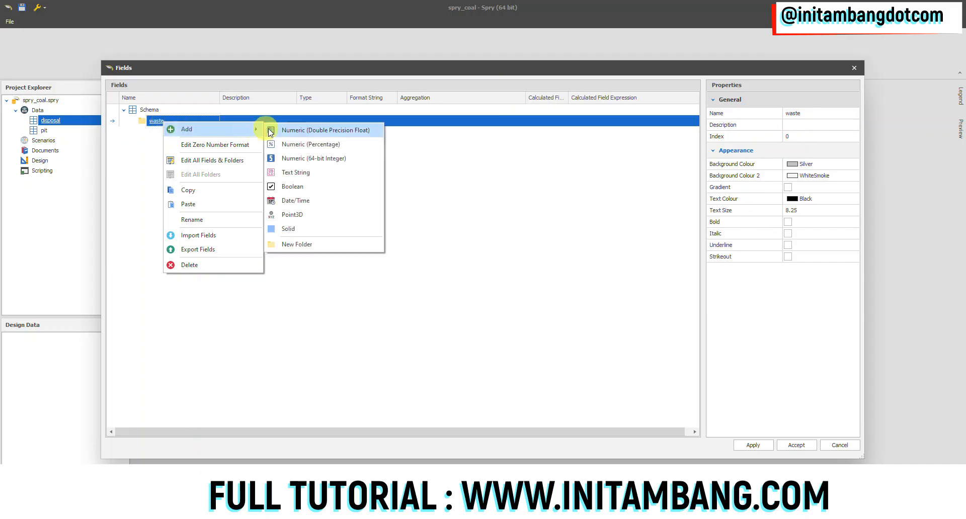
{"action": "left_click", "coordinate": [282, 129]}
{"action": "type", "text": "volume"}
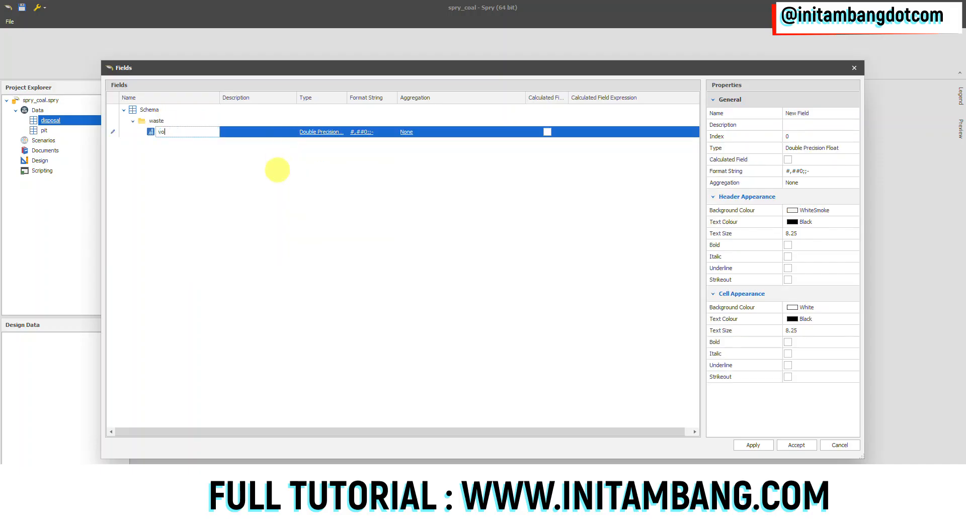
{"action": "left_click", "coordinate": [421, 133]}
{"action": "left_click", "coordinate": [429, 134]}
{"action": "left_click", "coordinate": [455, 161]}
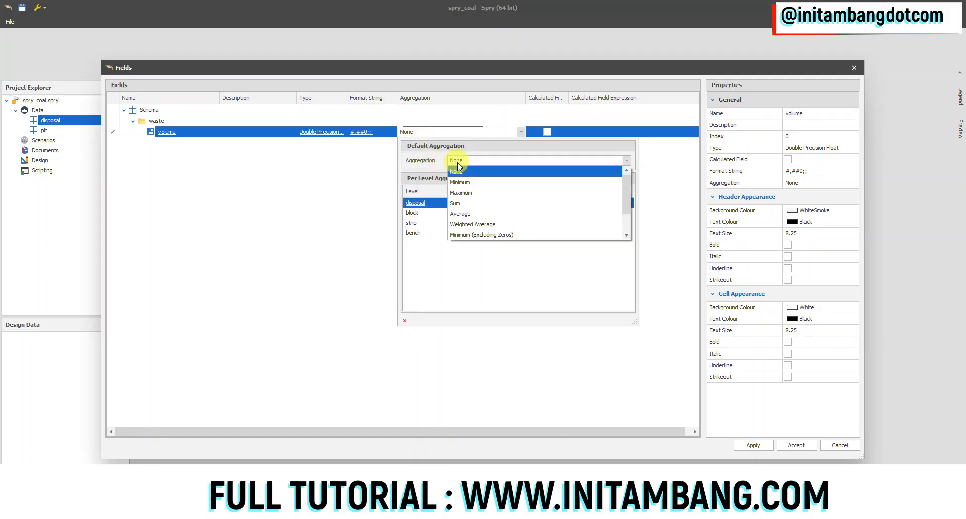
{"action": "left_click", "coordinate": [459, 201]}
{"action": "left_click", "coordinate": [317, 188]}
Step: Add a Point3D field named centroid roof to the waste folder
{"action": "right_click", "coordinate": [151, 121]}
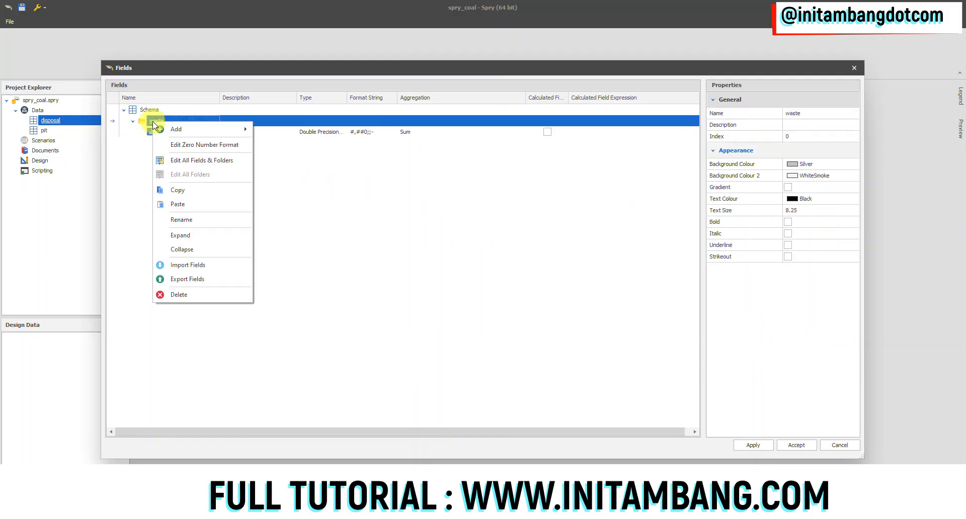
{"action": "mouse_move", "coordinate": [259, 129]}
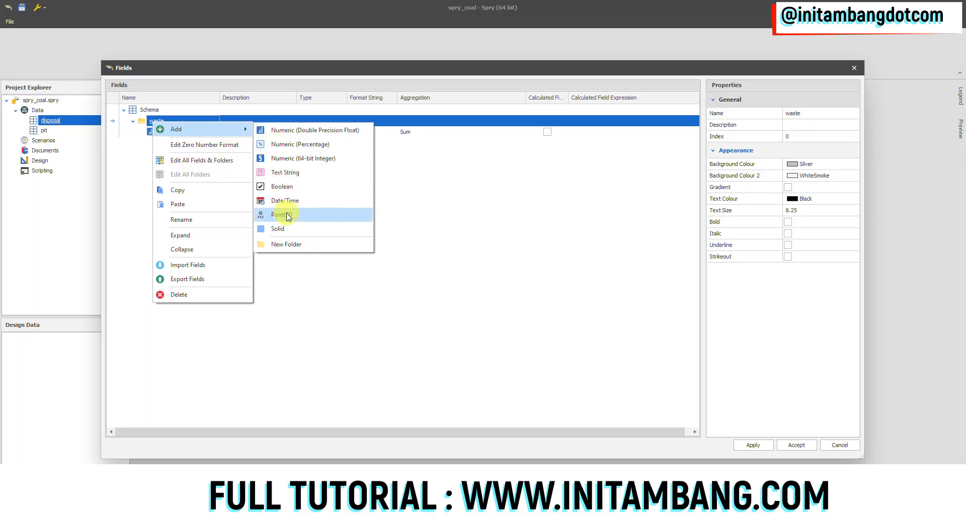
{"action": "left_click", "coordinate": [255, 213]}
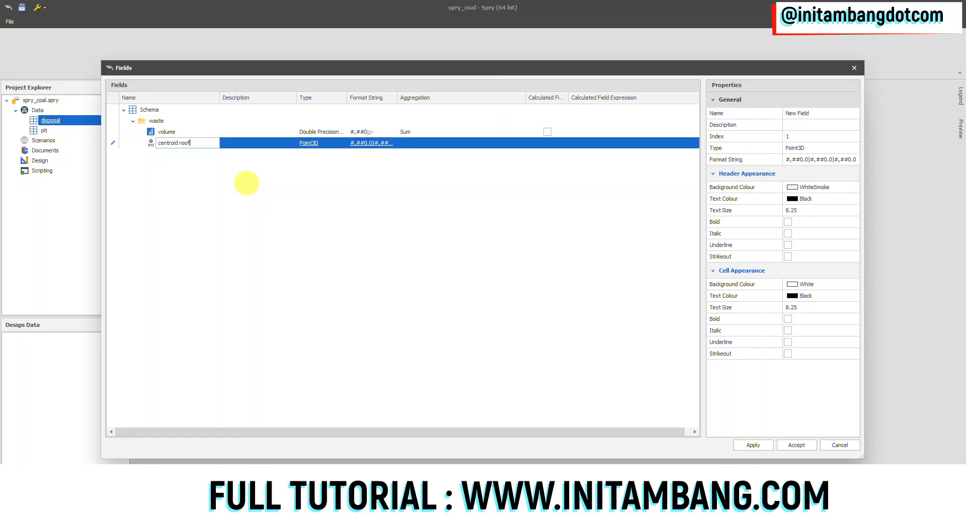
{"action": "key", "text": "Return"}
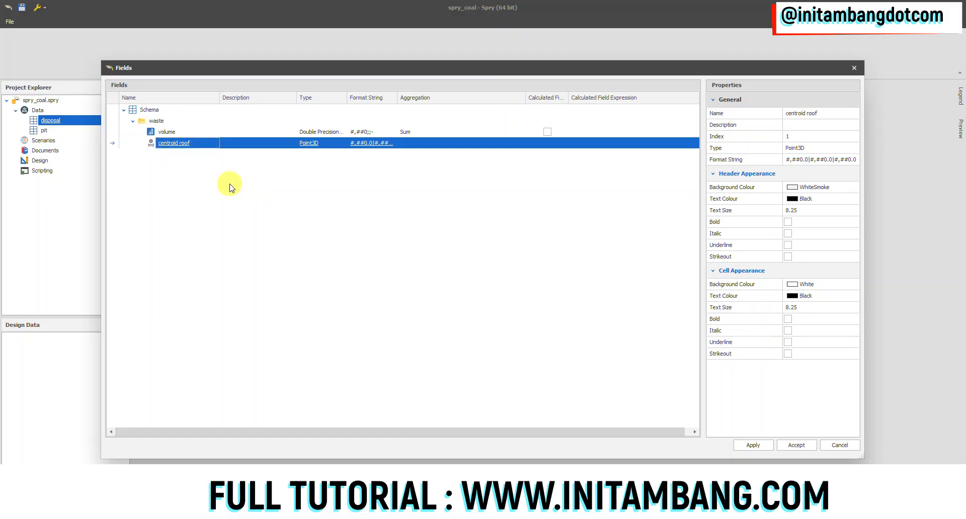
Step: Make two copies of the centroid roof field in the waste folder
{"action": "right_click", "coordinate": [188, 144]}
{"action": "left_click", "coordinate": [211, 151]}
{"action": "right_click", "coordinate": [196, 154]}
{"action": "left_click", "coordinate": [206, 157]}
Step: Rename the two copied Point3D fields as centroid centre and centroid floor
{"action": "left_click", "coordinate": [205, 154]}
{"action": "left_click_drag", "start_coordinate": [852, 114], "coordinate": [809, 115]}
{"action": "type", "text": "cen"}
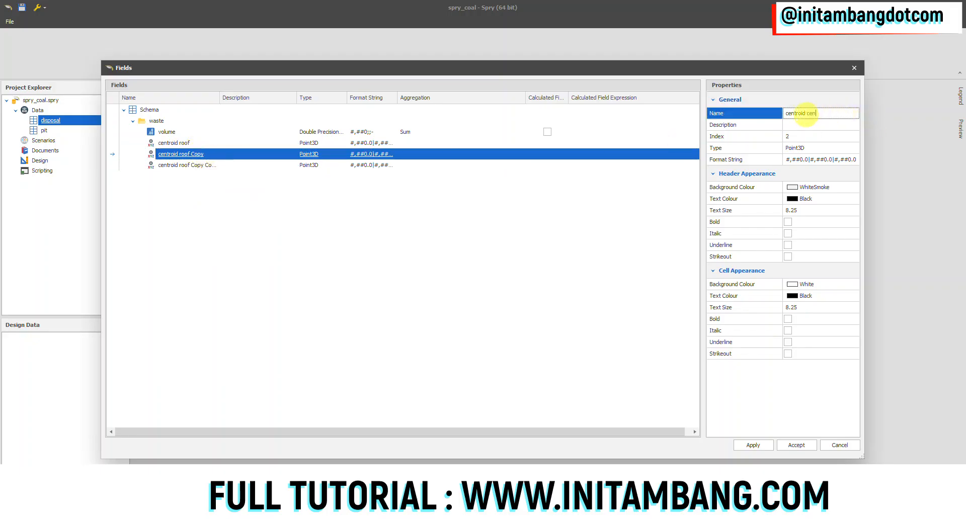
{"action": "type", "text": "tre"}
{"action": "left_click", "coordinate": [476, 201]}
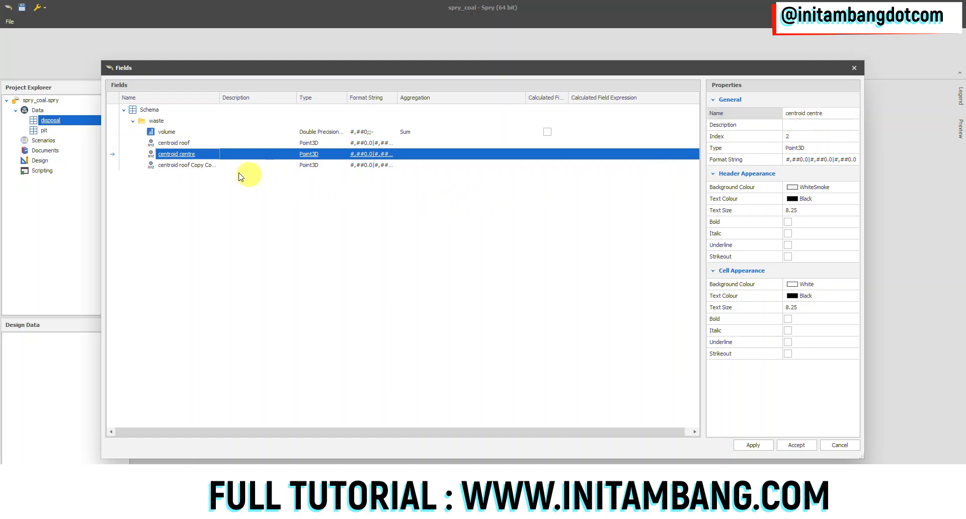
{"action": "left_click", "coordinate": [201, 165]}
{"action": "left_click_drag", "start_coordinate": [852, 116], "coordinate": [806, 117]}
{"action": "type", "text": "floo"}
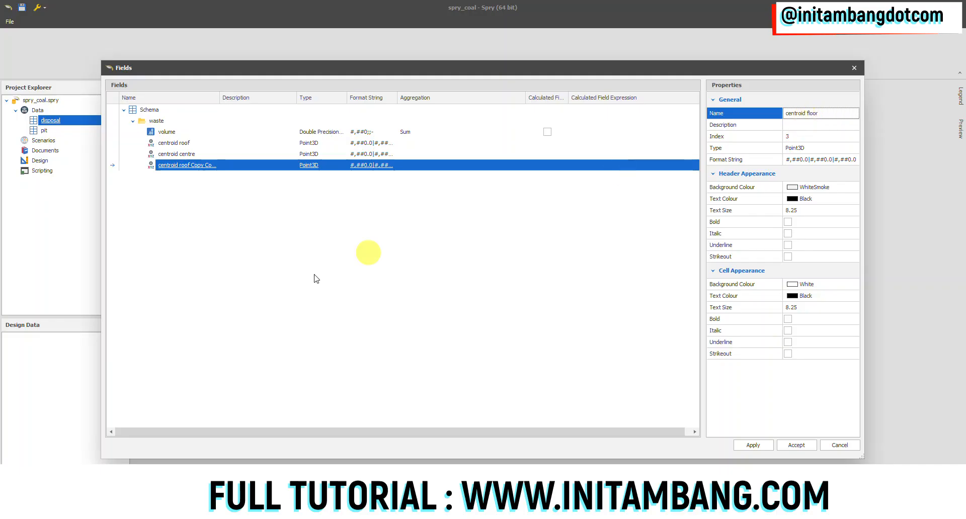
{"action": "left_click", "coordinate": [369, 252]}
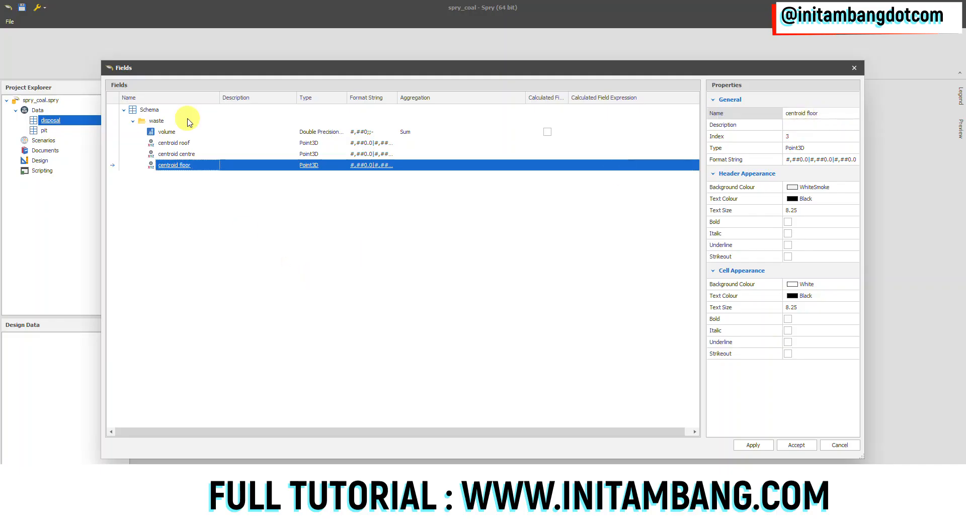
Step: Add a Solid field to the waste folder, apply the disposal schema changes and close the field editor
{"action": "right_click", "coordinate": [156, 126]}
{"action": "mouse_move", "coordinate": [196, 130]}
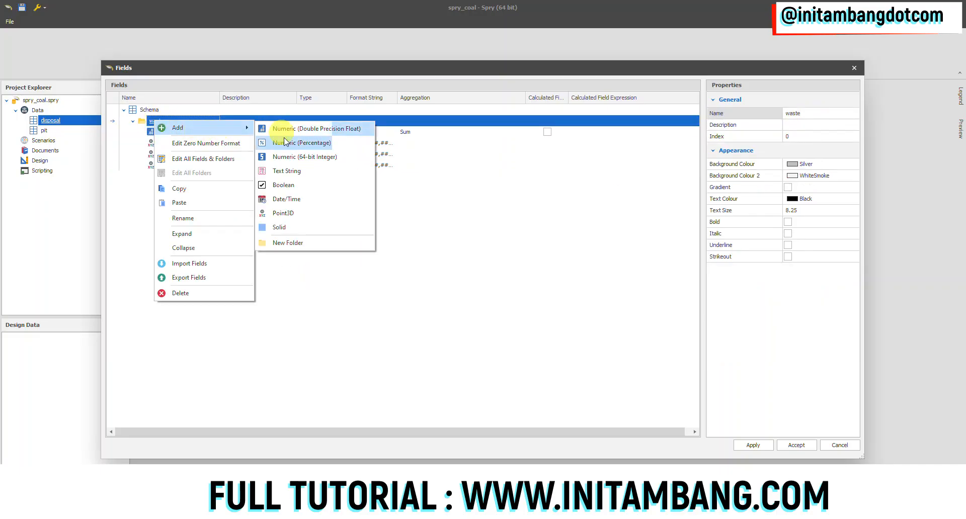
{"action": "left_click", "coordinate": [293, 227]}
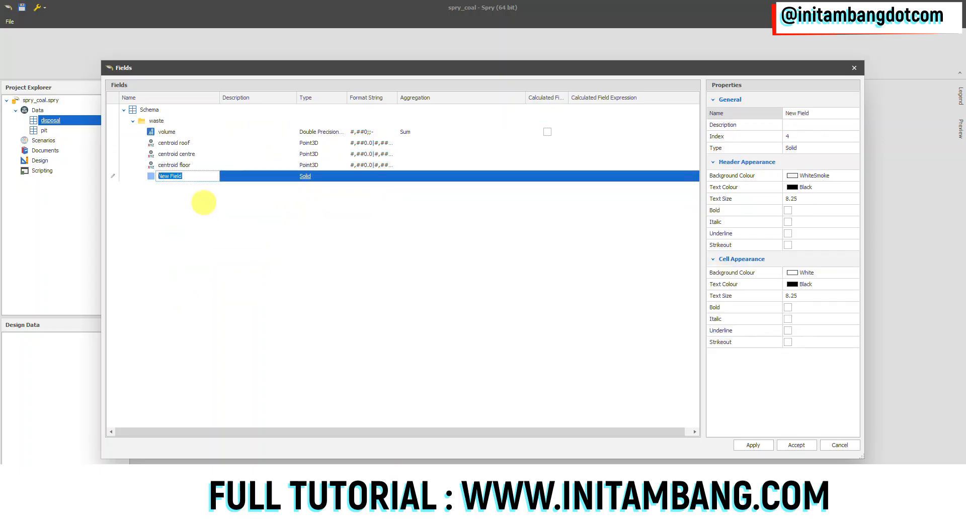
{"action": "key", "text": "Return"}
{"action": "left_click", "coordinate": [757, 446]}
{"action": "left_click", "coordinate": [838, 445]}
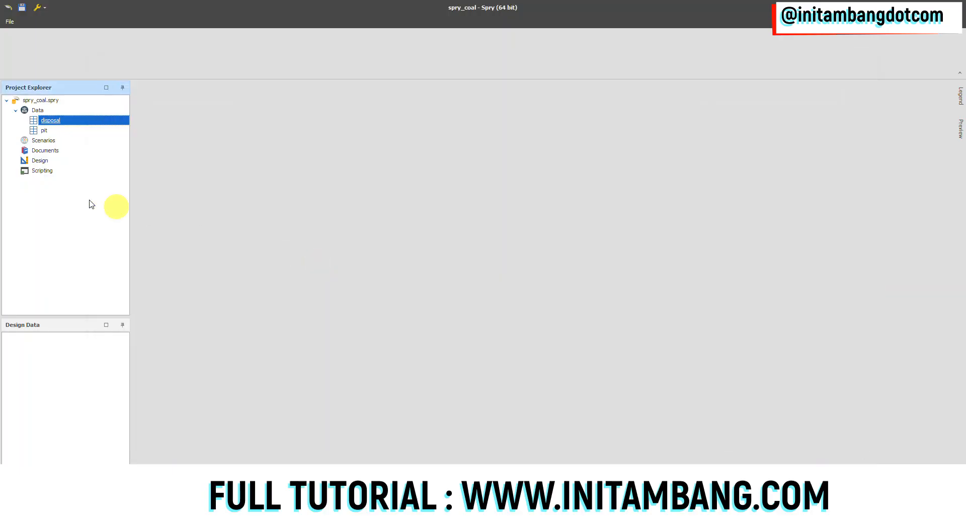
{"action": "left_click", "coordinate": [55, 129]}
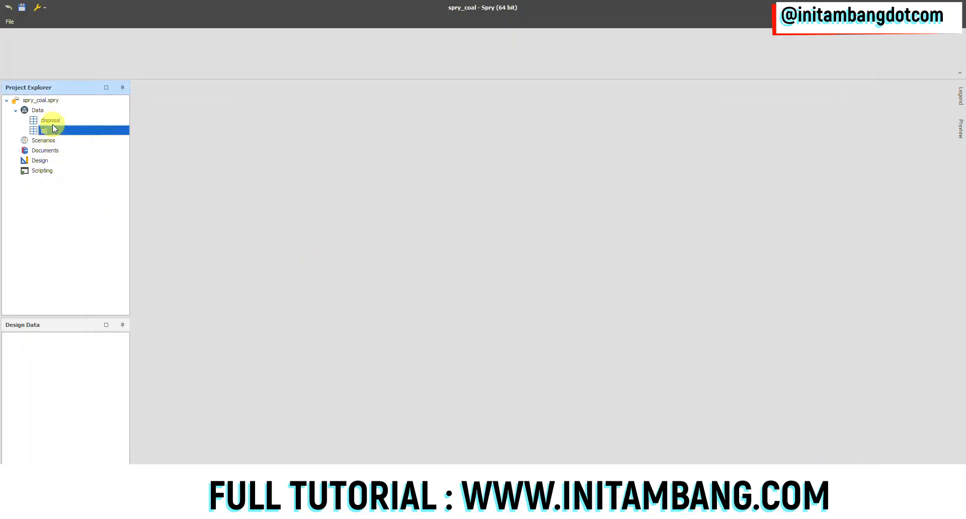
{"action": "left_click", "coordinate": [56, 121]}
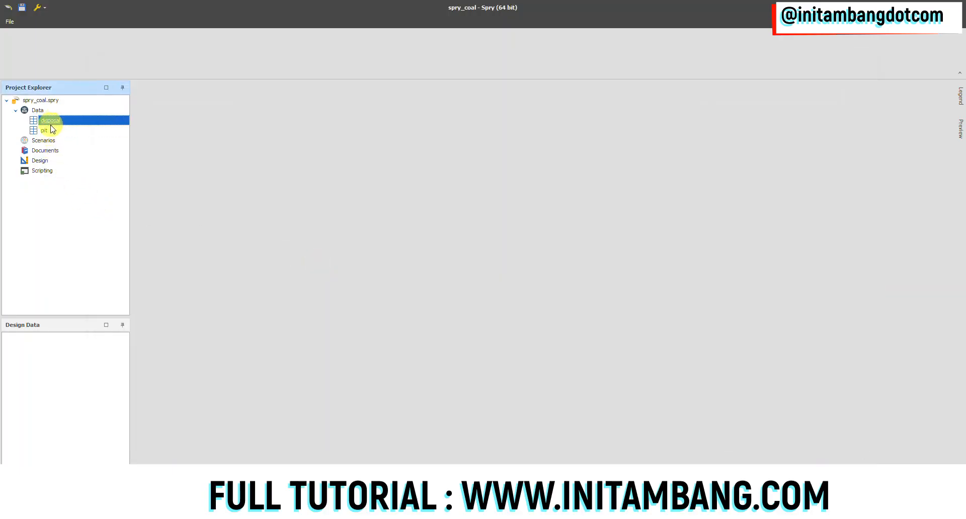
{"action": "left_click", "coordinate": [49, 131]}
{"action": "left_click", "coordinate": [53, 122]}
{"action": "left_click", "coordinate": [41, 132]}
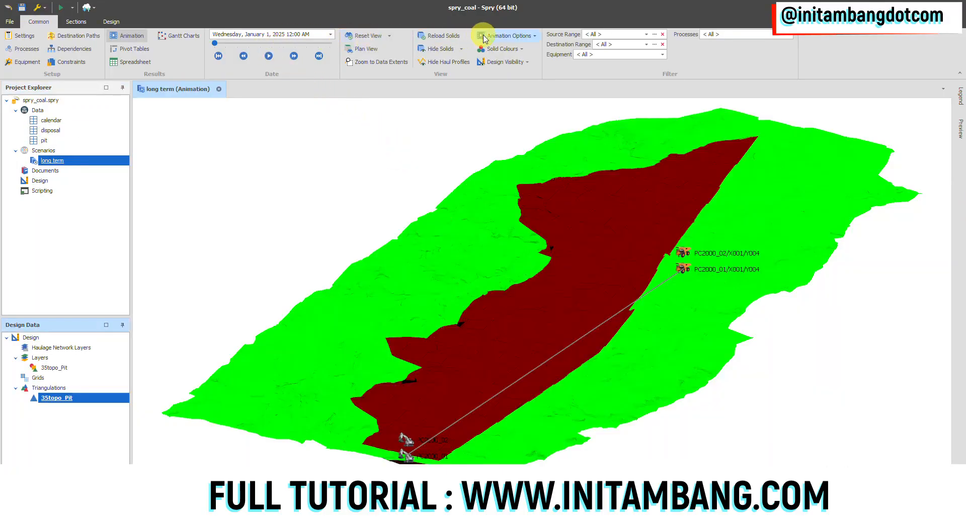
Step: Play the long term scenario's animation from January 1, 2025 to review the mining and dumping sequence
{"action": "left_click", "coordinate": [268, 56]}
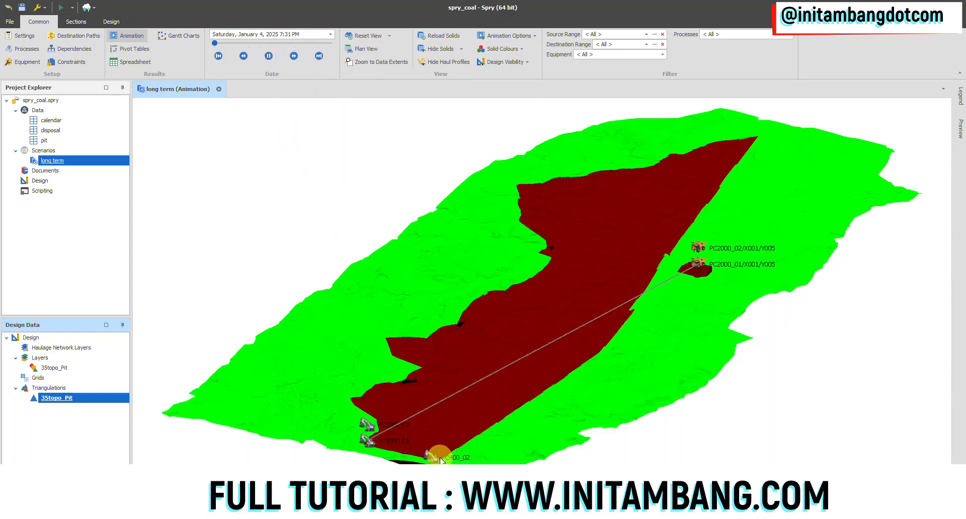